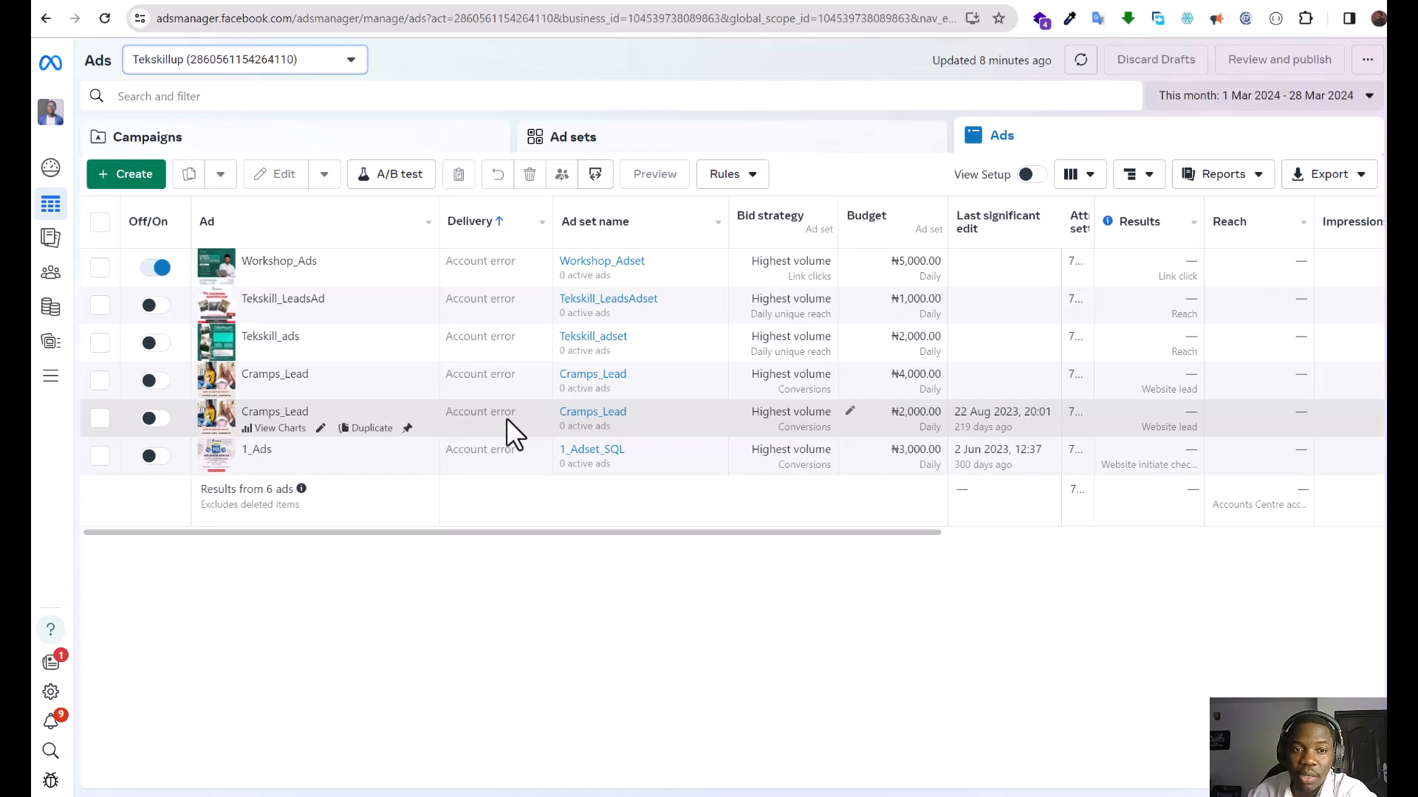
# Step: View the ad account's campaigns list and account overview, ending on the campaigns list
pyautogui.click(404, 136)
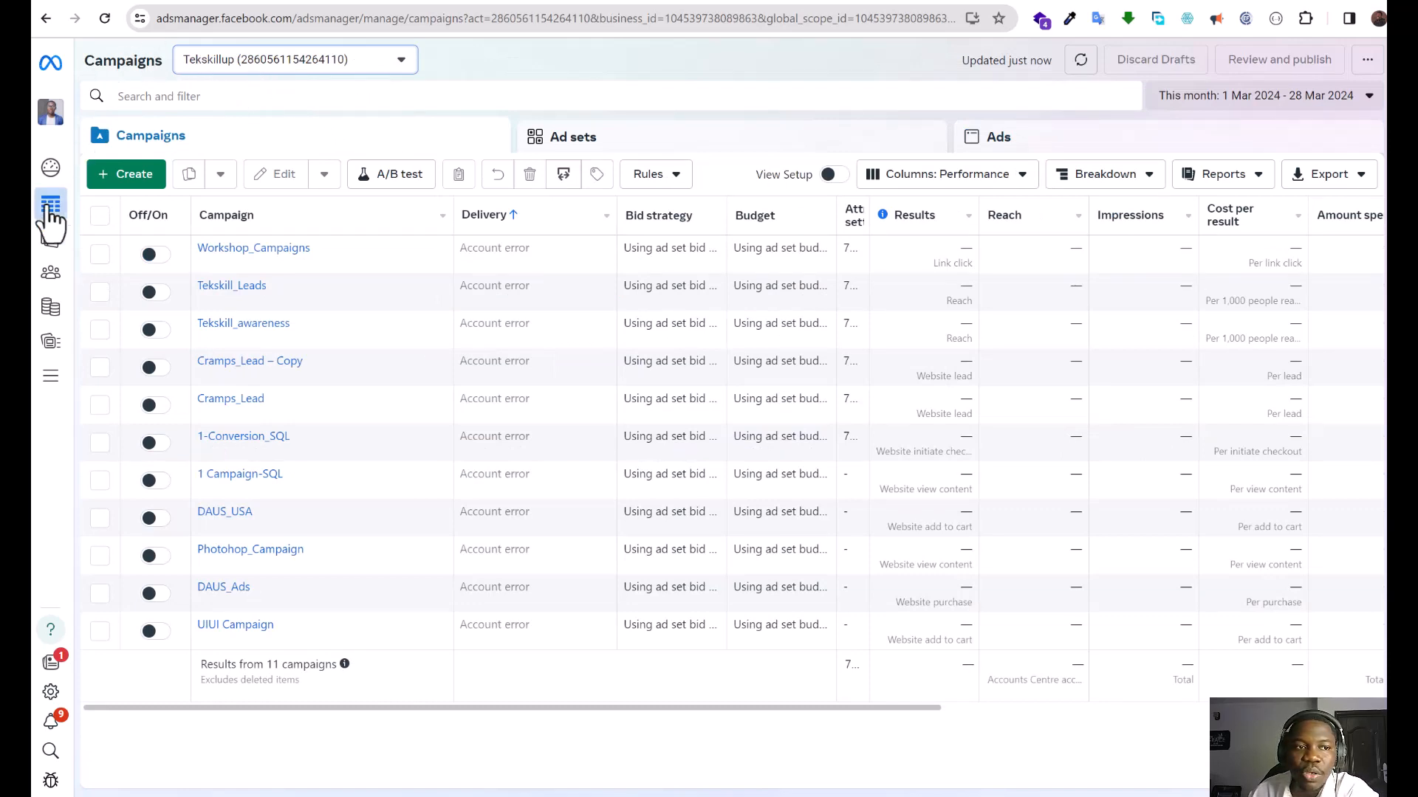
pyautogui.moveTo(69, 149)
pyautogui.click(96, 172)
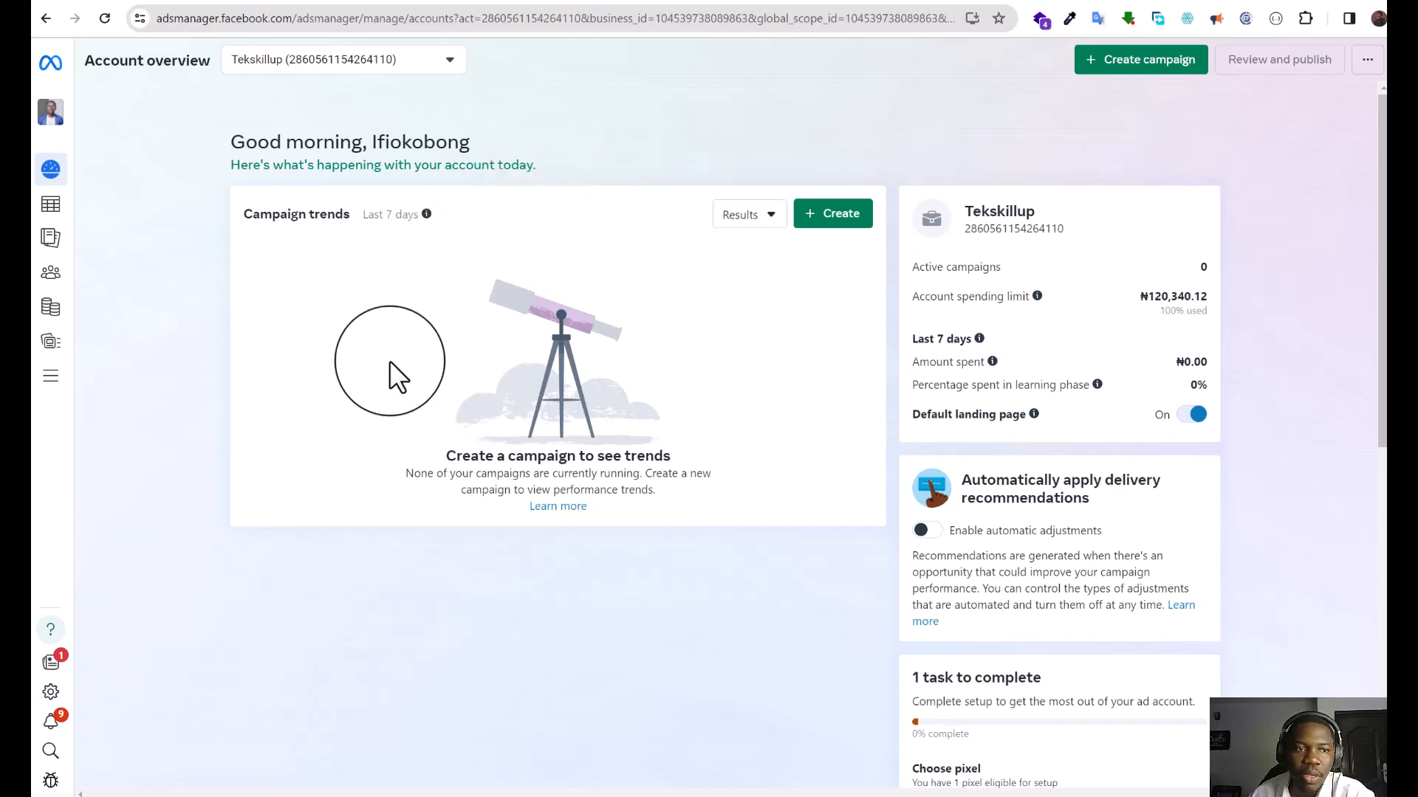
pyautogui.moveTo(60, 210)
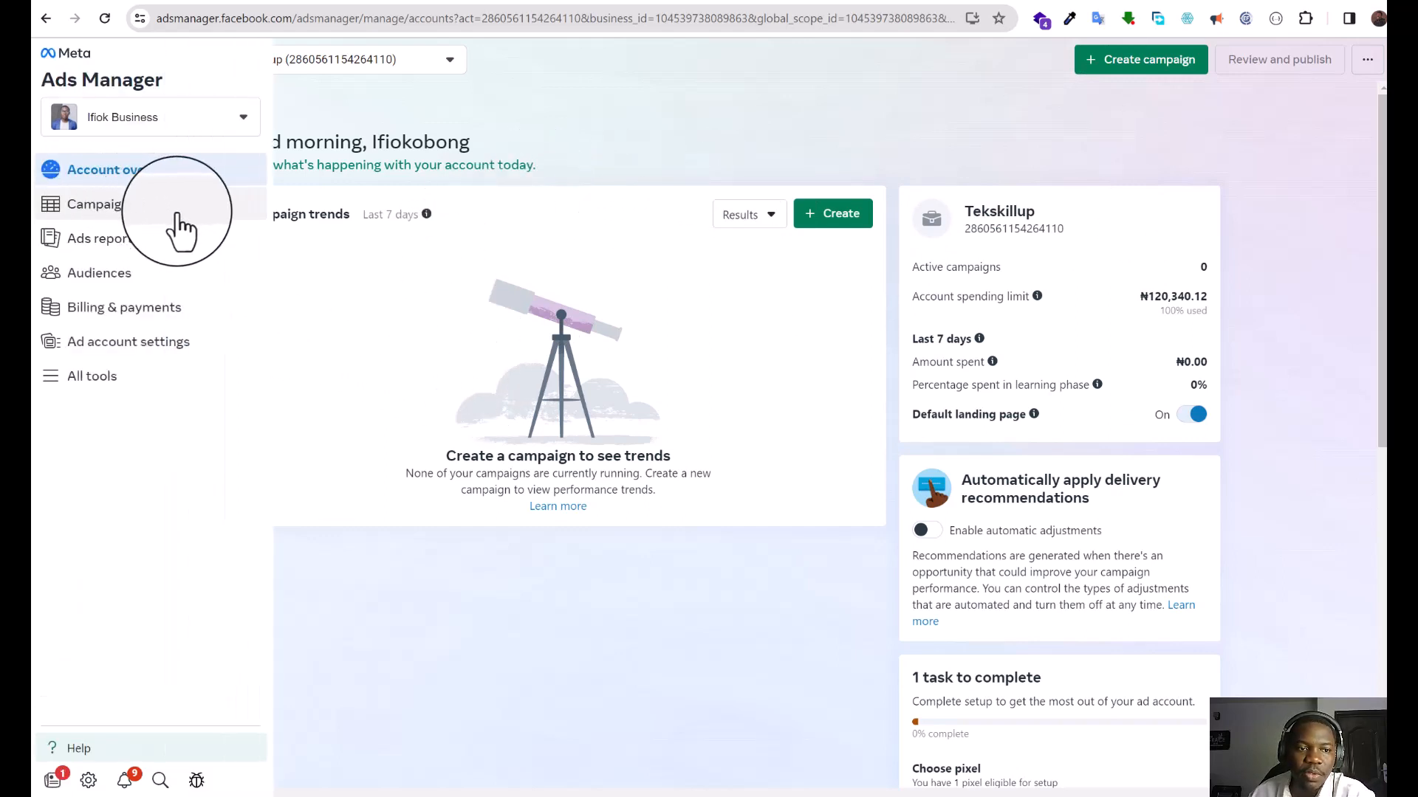
pyautogui.moveTo(188, 236)
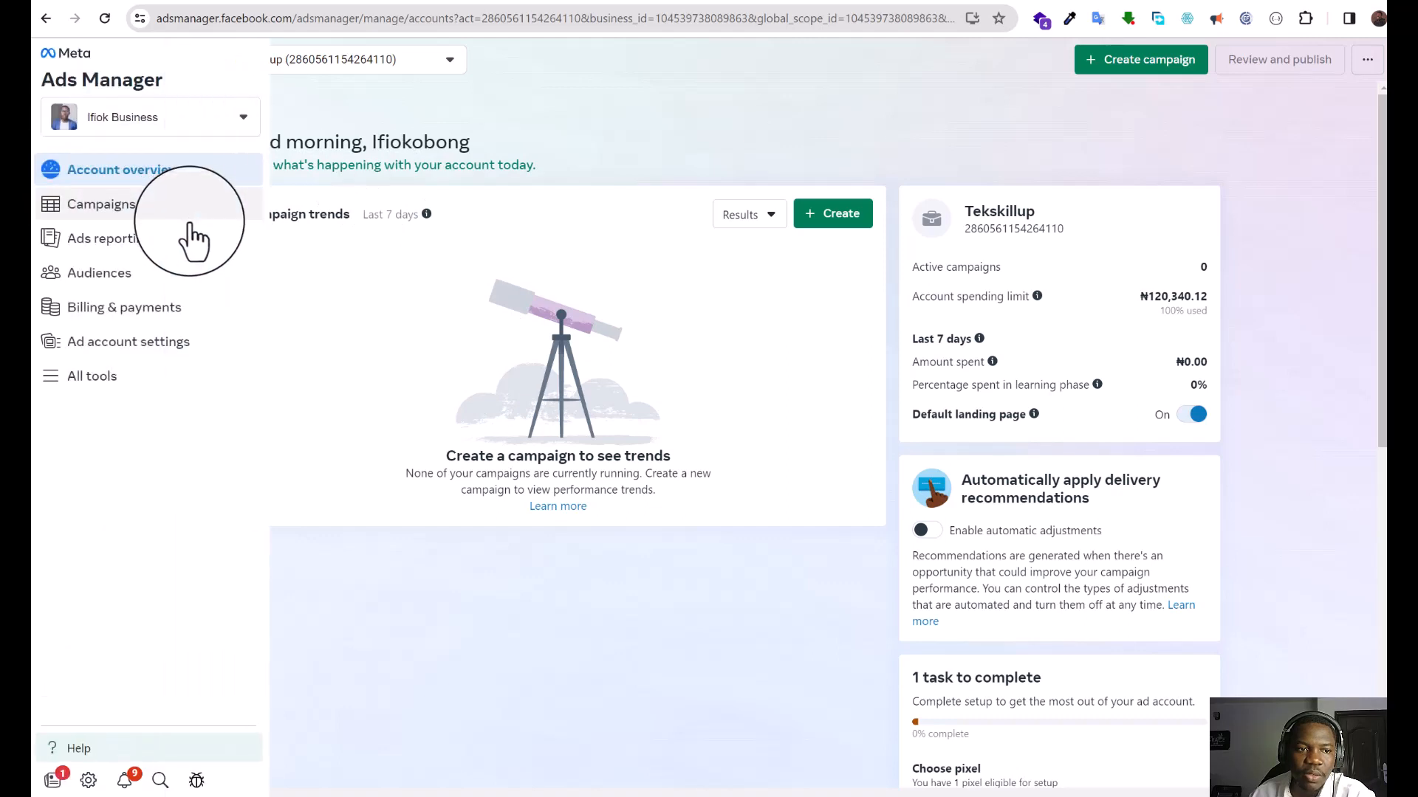
pyautogui.click(143, 219)
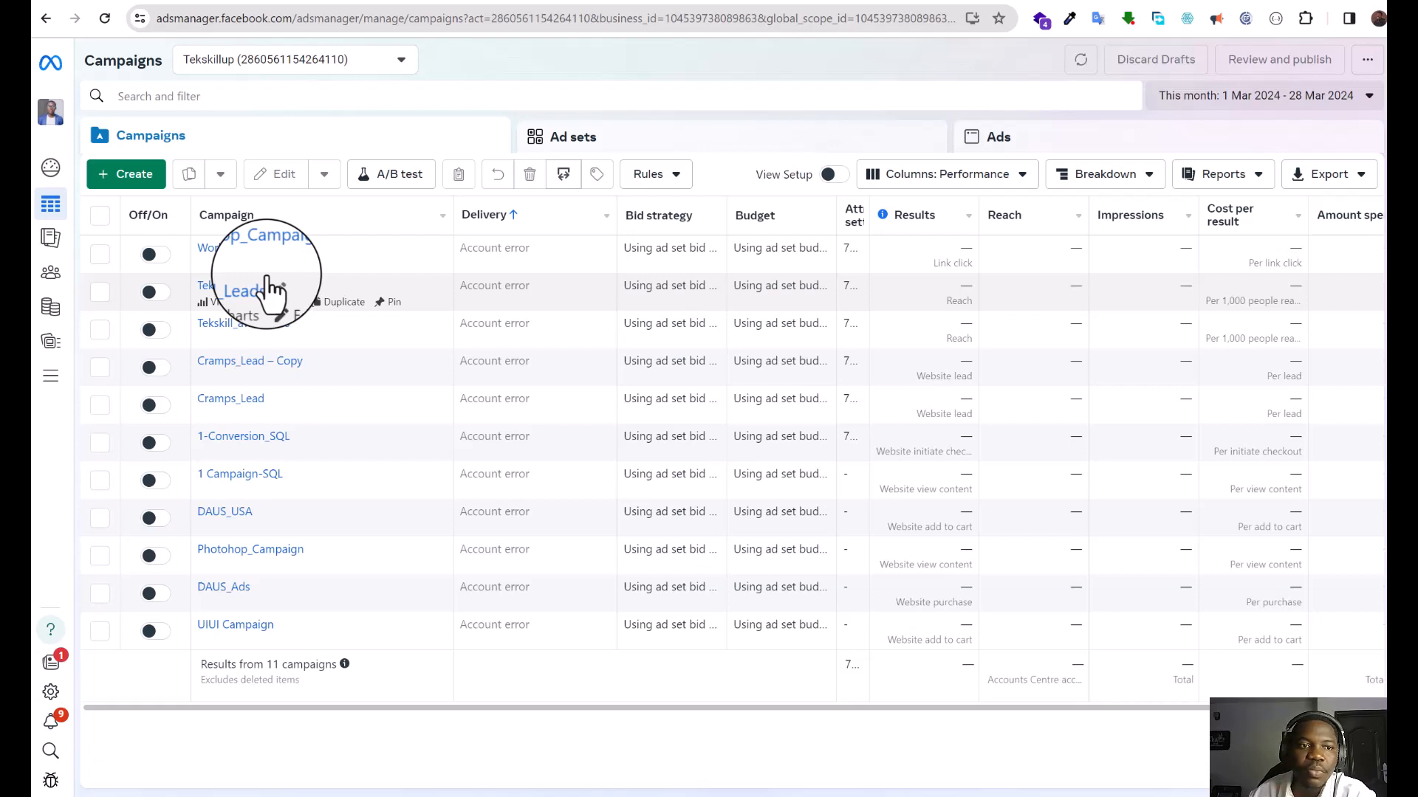
# Step: Create a new auction campaign with the Sales objective using the Manual sales campaign setup
pyautogui.click(140, 186)
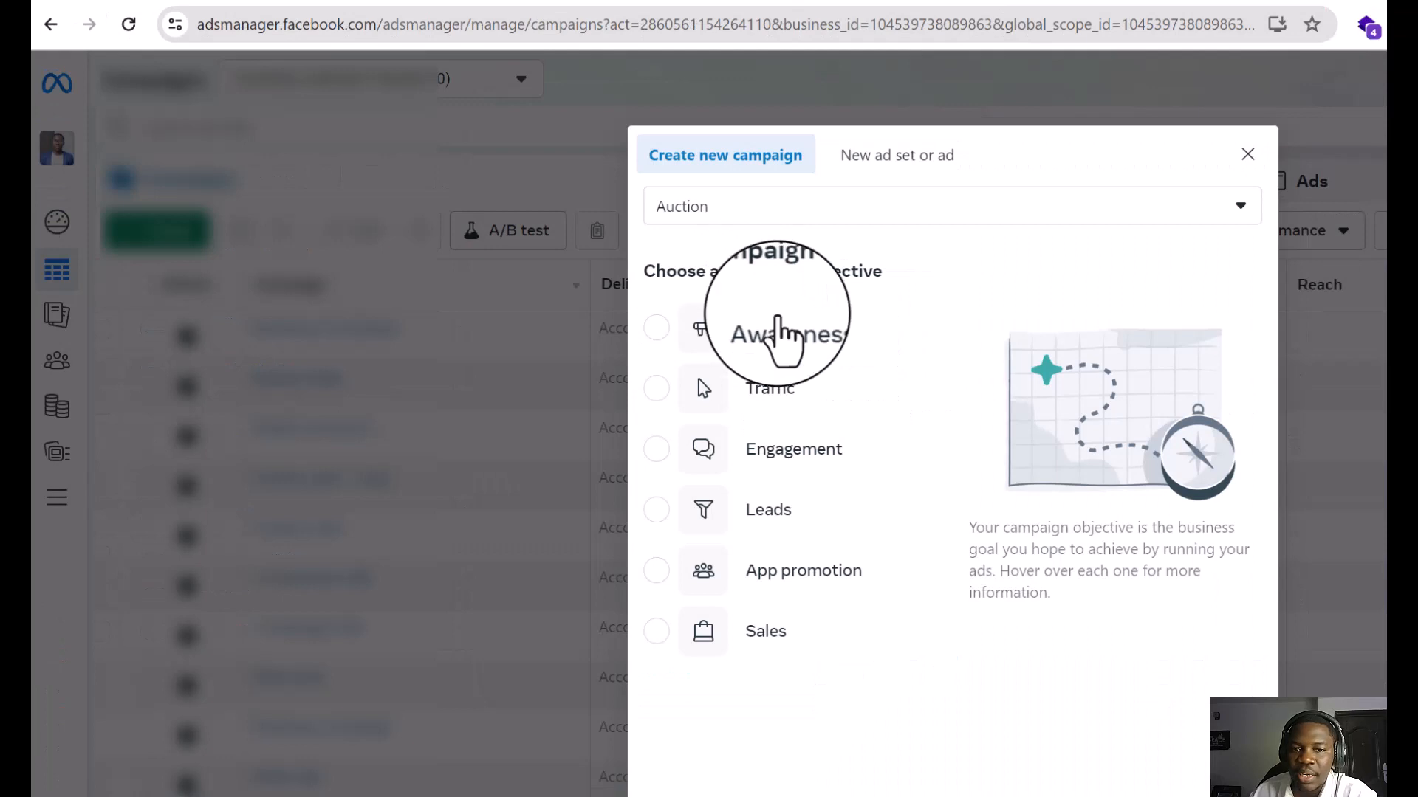
pyautogui.moveTo(609, 242)
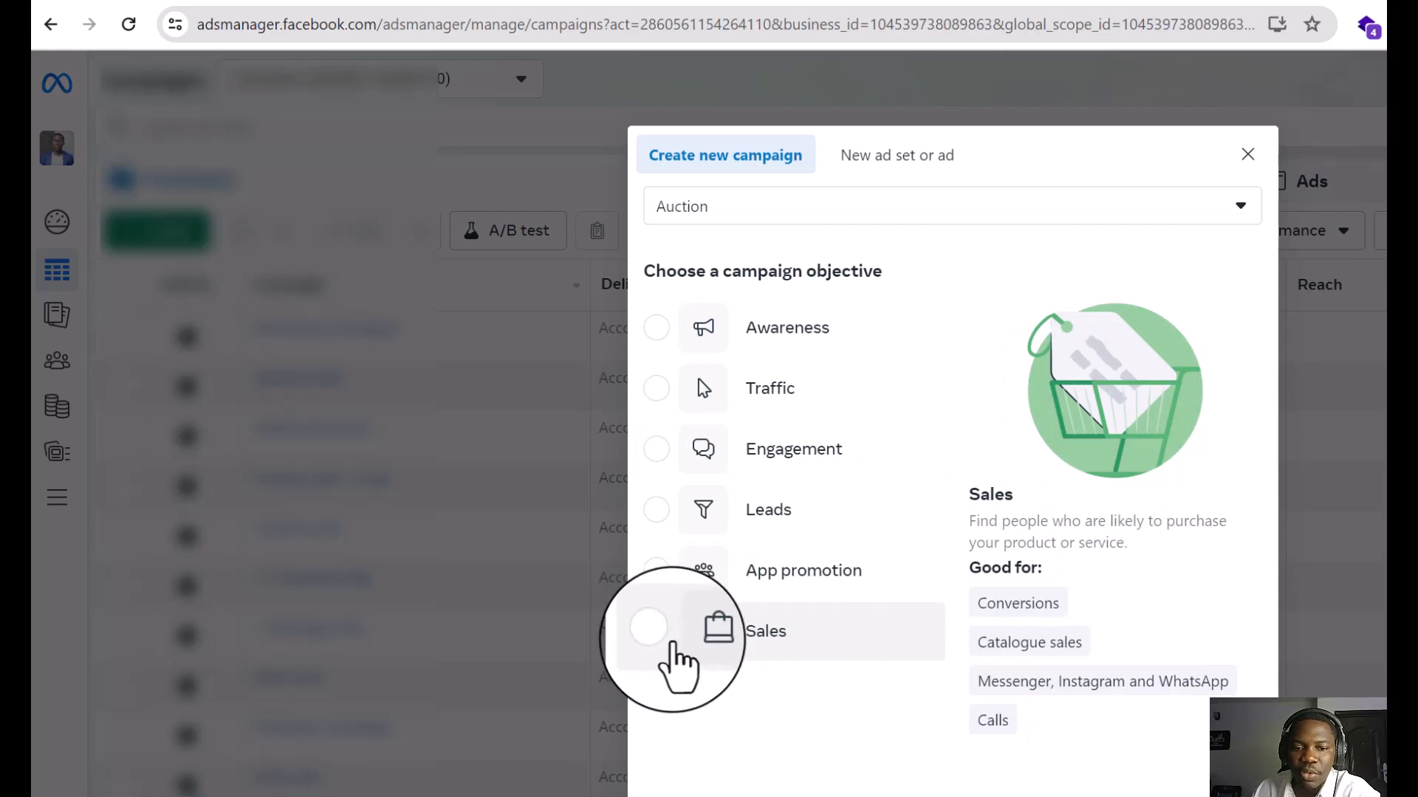
pyautogui.click(657, 636)
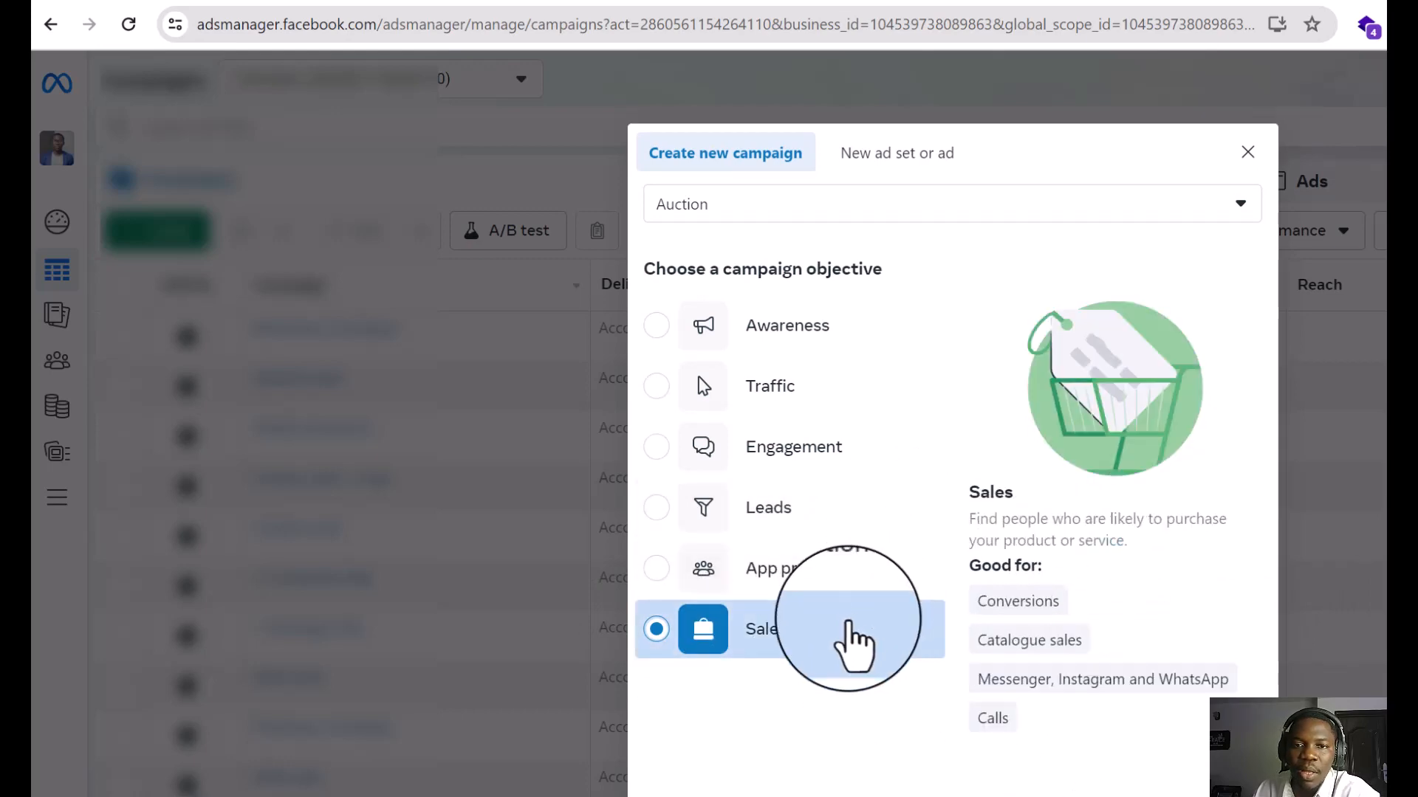
pyautogui.click(1210, 796)
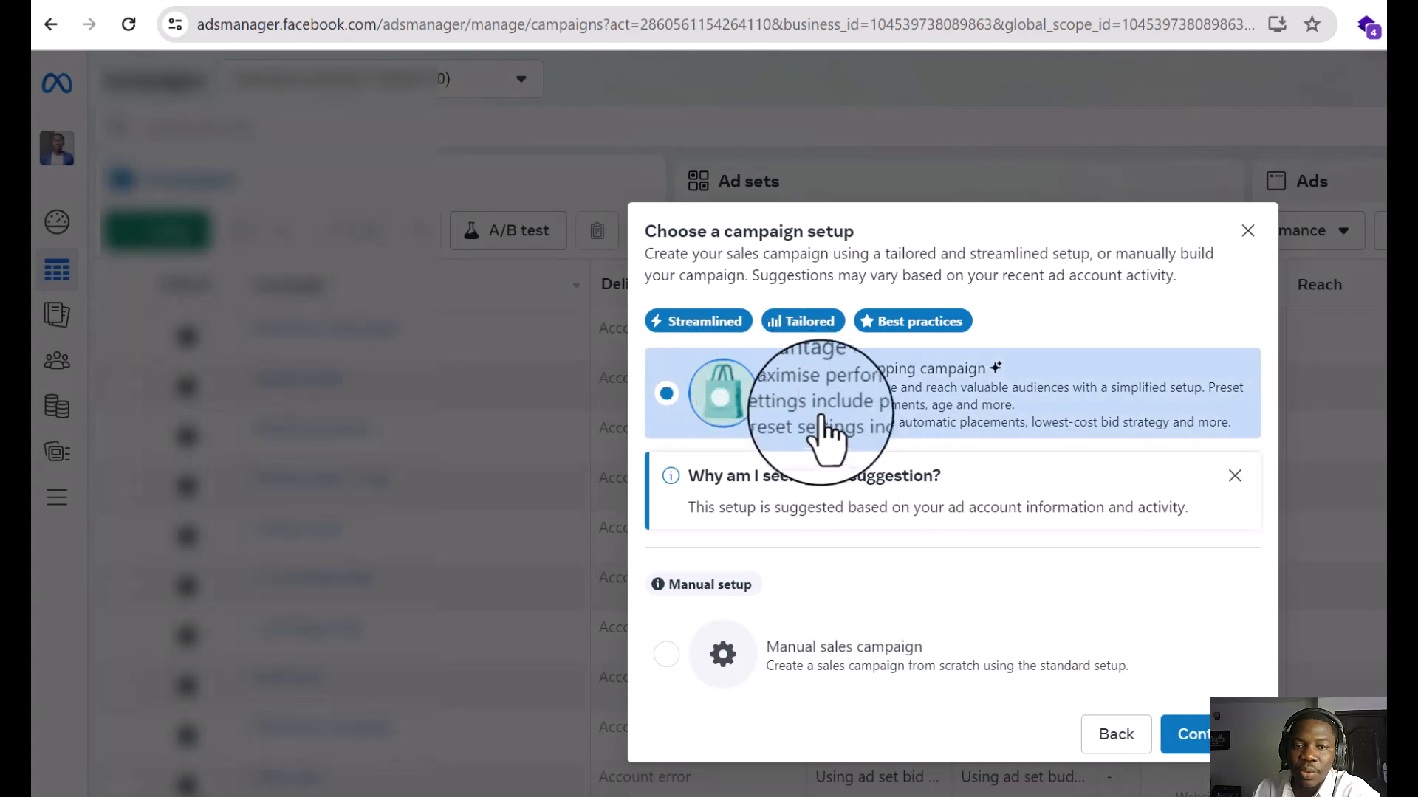
pyautogui.click(863, 664)
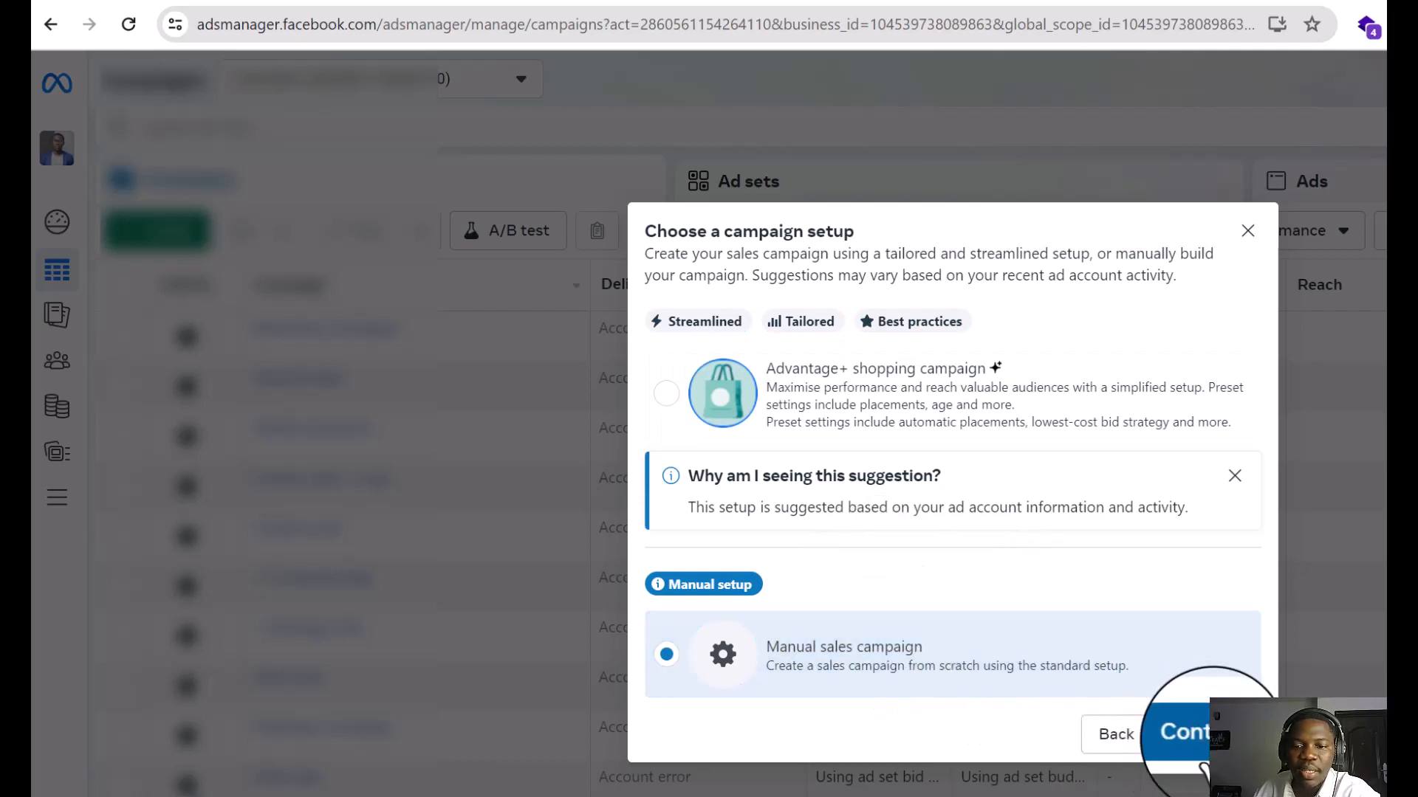
pyautogui.click(1188, 734)
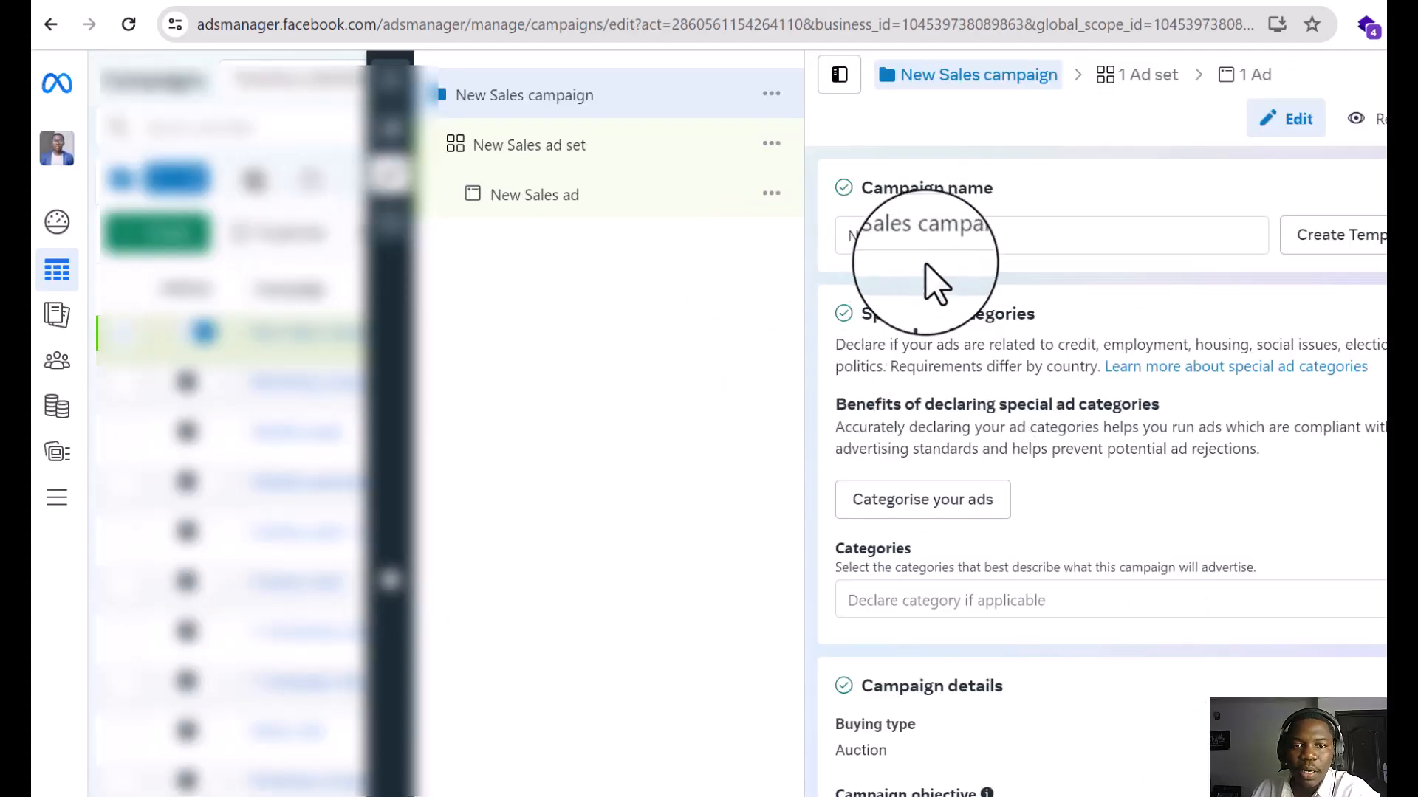
# Step: Rename the new sales campaign as MicrophoneCampaign
pyautogui.click(1002, 237)
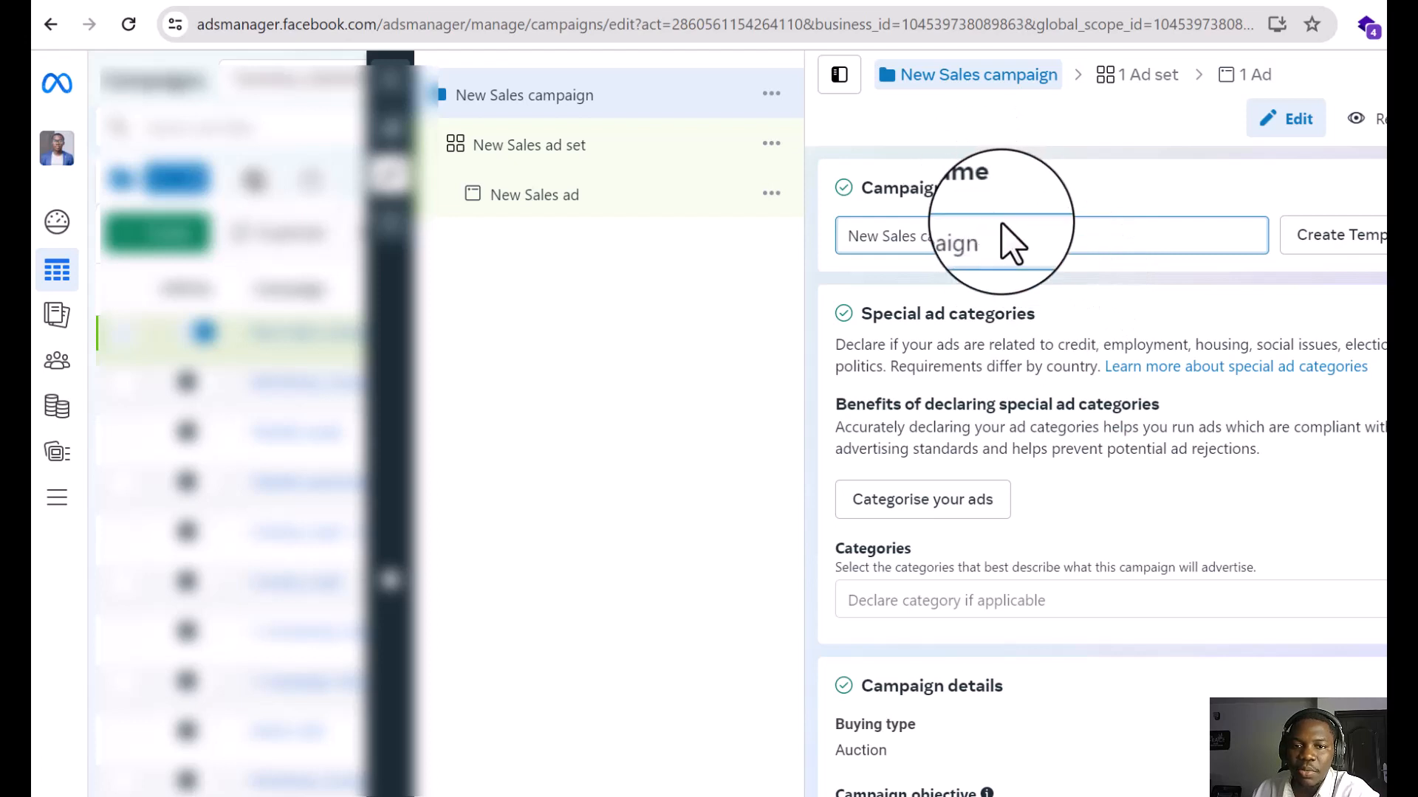
pyautogui.moveTo(1012, 244); pyautogui.dragTo(820, 193)
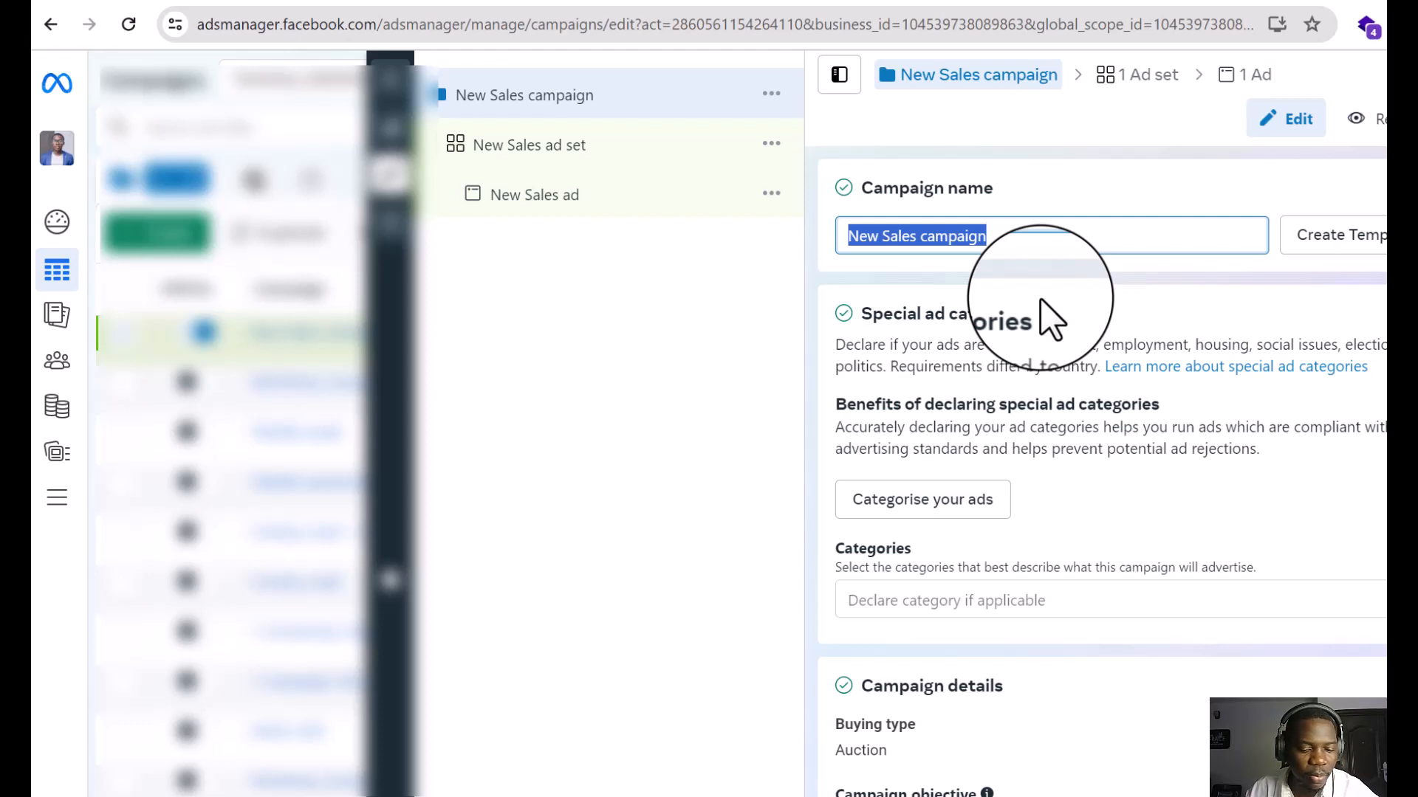
pyautogui.write('Micro')
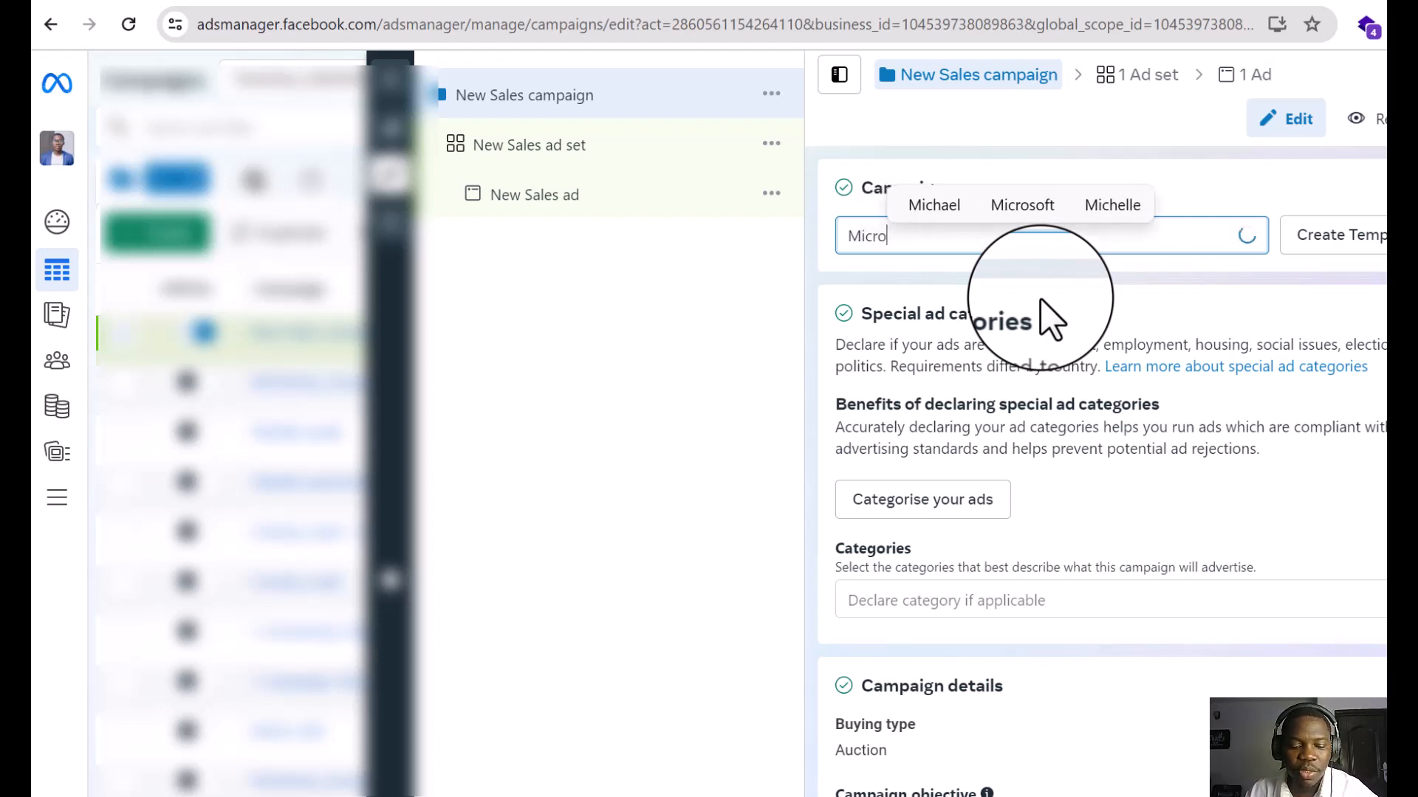
pyautogui.write('phone')
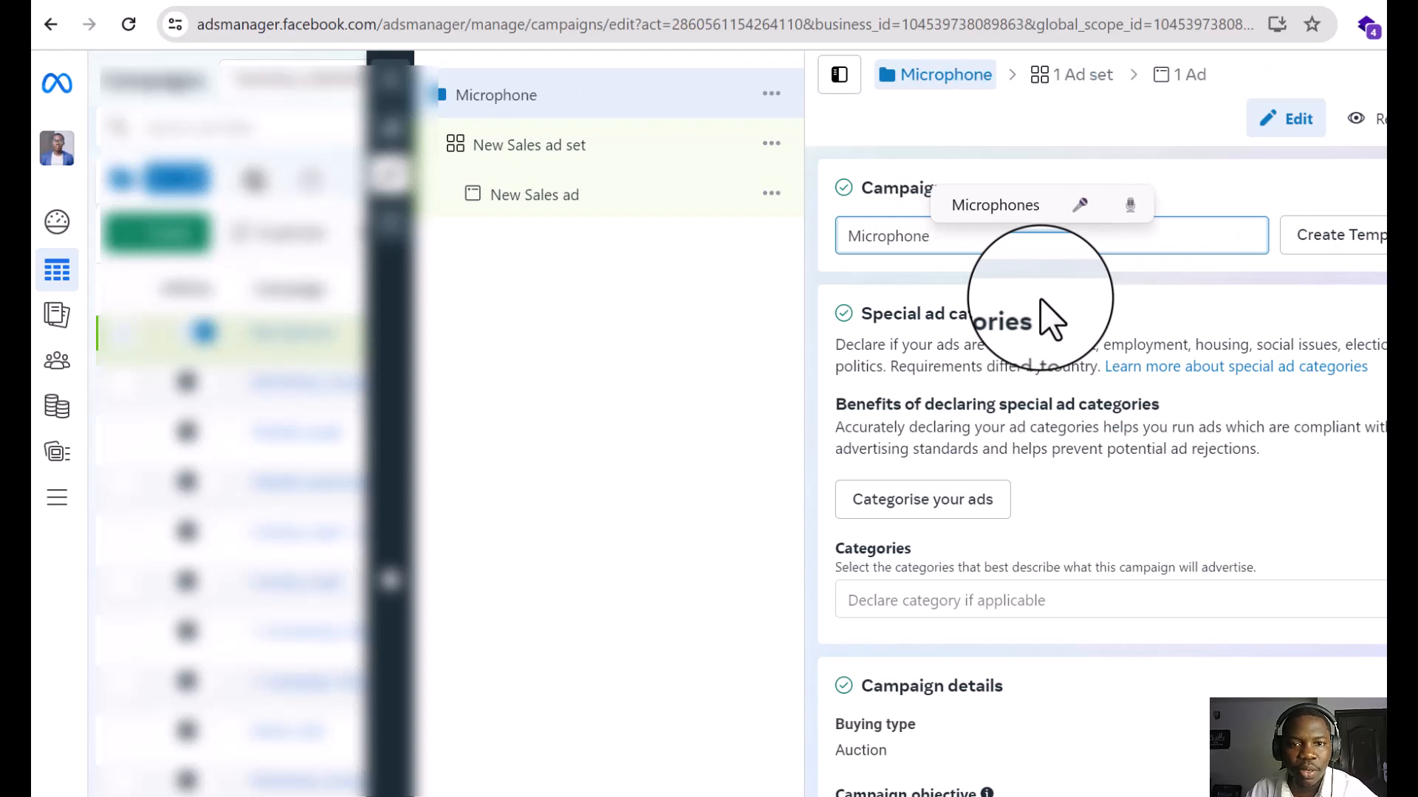
pyautogui.write('Camp')
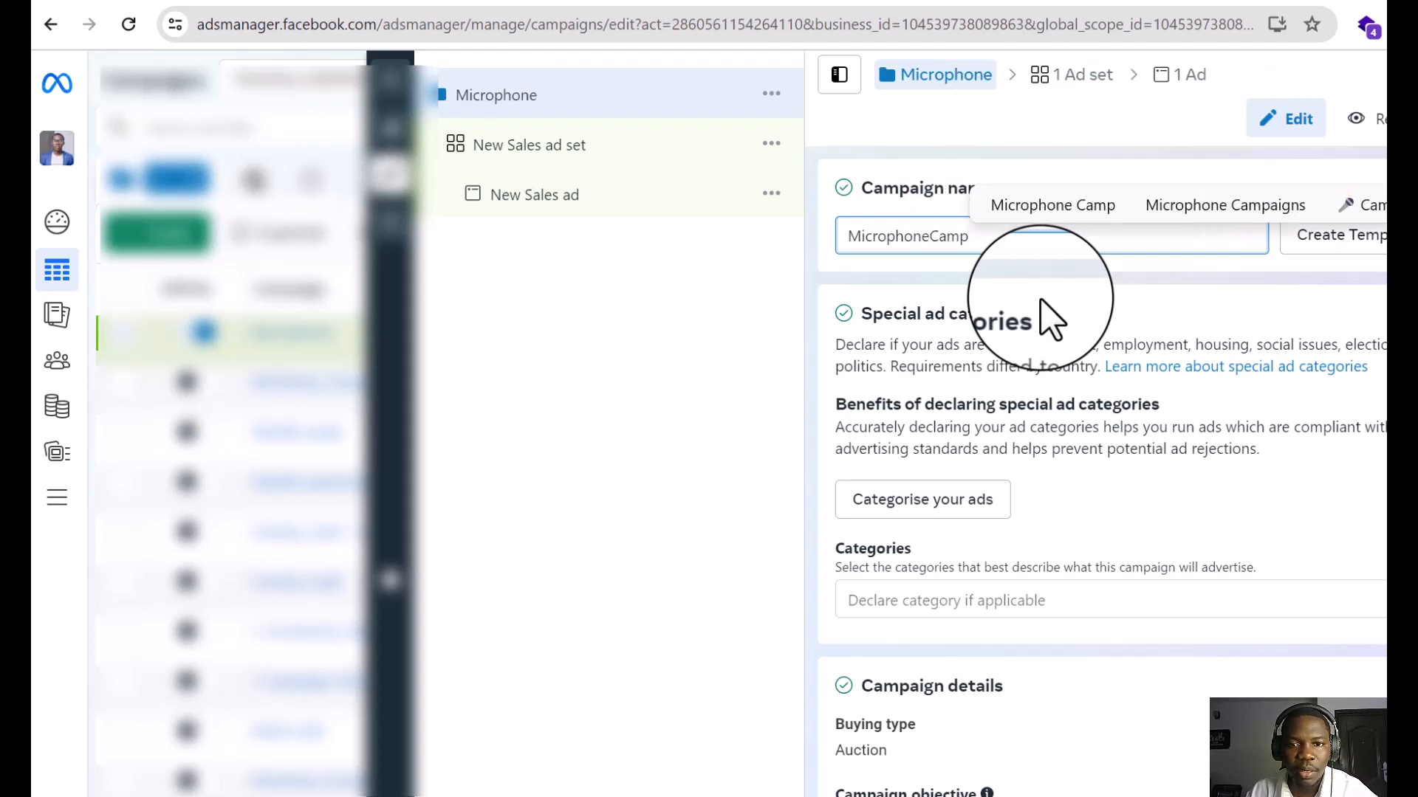
pyautogui.write('aign')
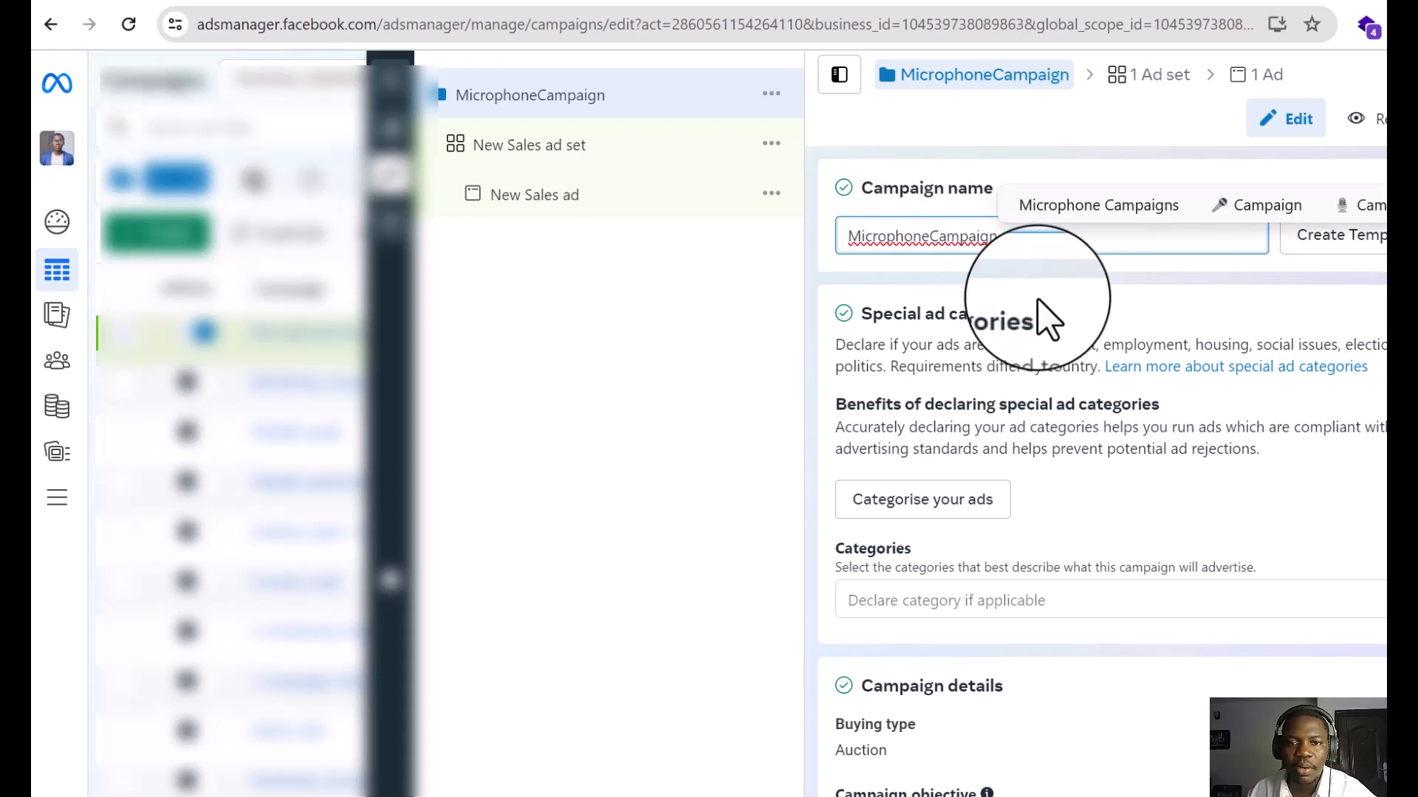
# Step: Shorten the campaign name to MicCampaign
pyautogui.click(931, 237)
pyautogui.press('BackSpace')
pyautogui.press('BackSpace')
pyautogui.press('BackSpace')
pyautogui.press('BackSpace')
pyautogui.press('BackSpace')
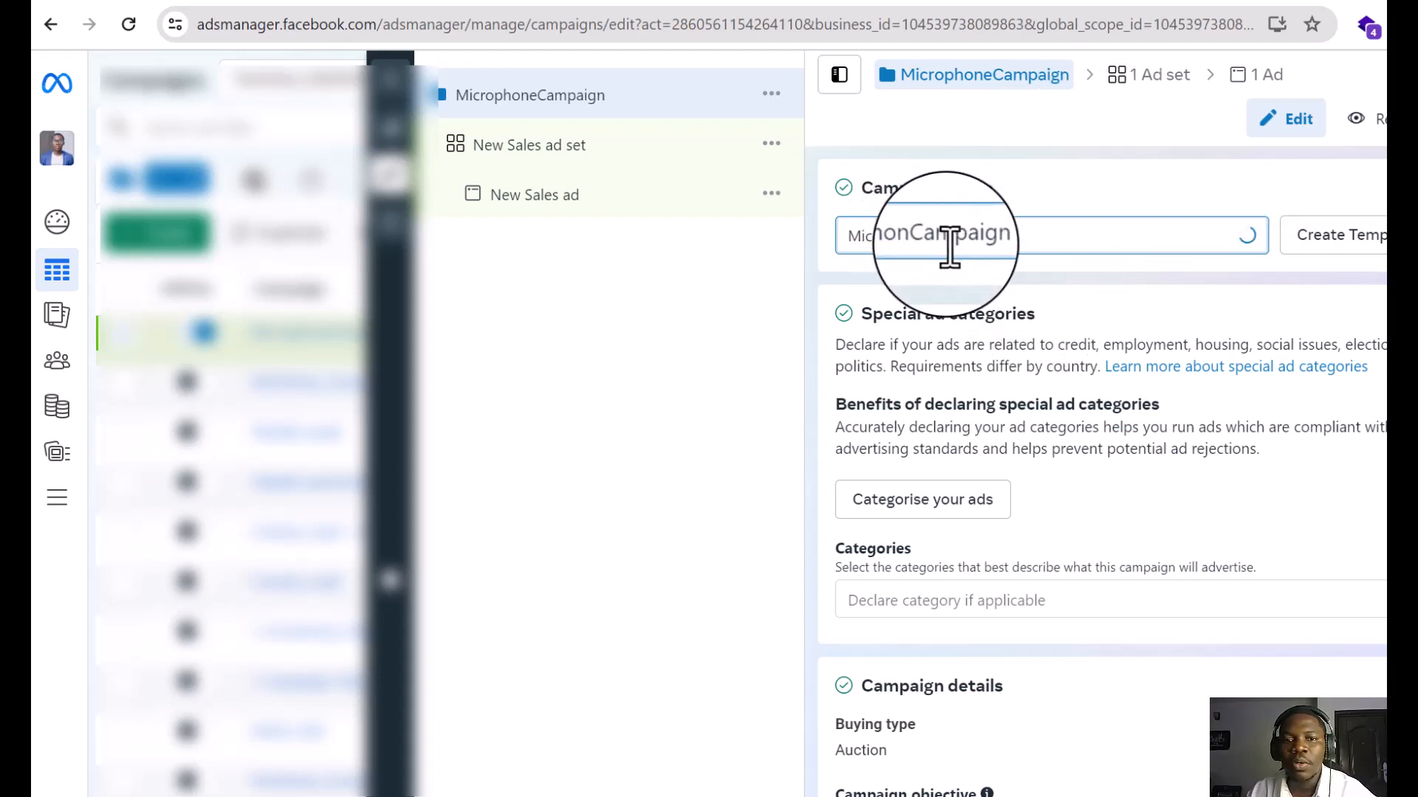
pyautogui.press('BackSpace')
pyautogui.press('BackSpace')
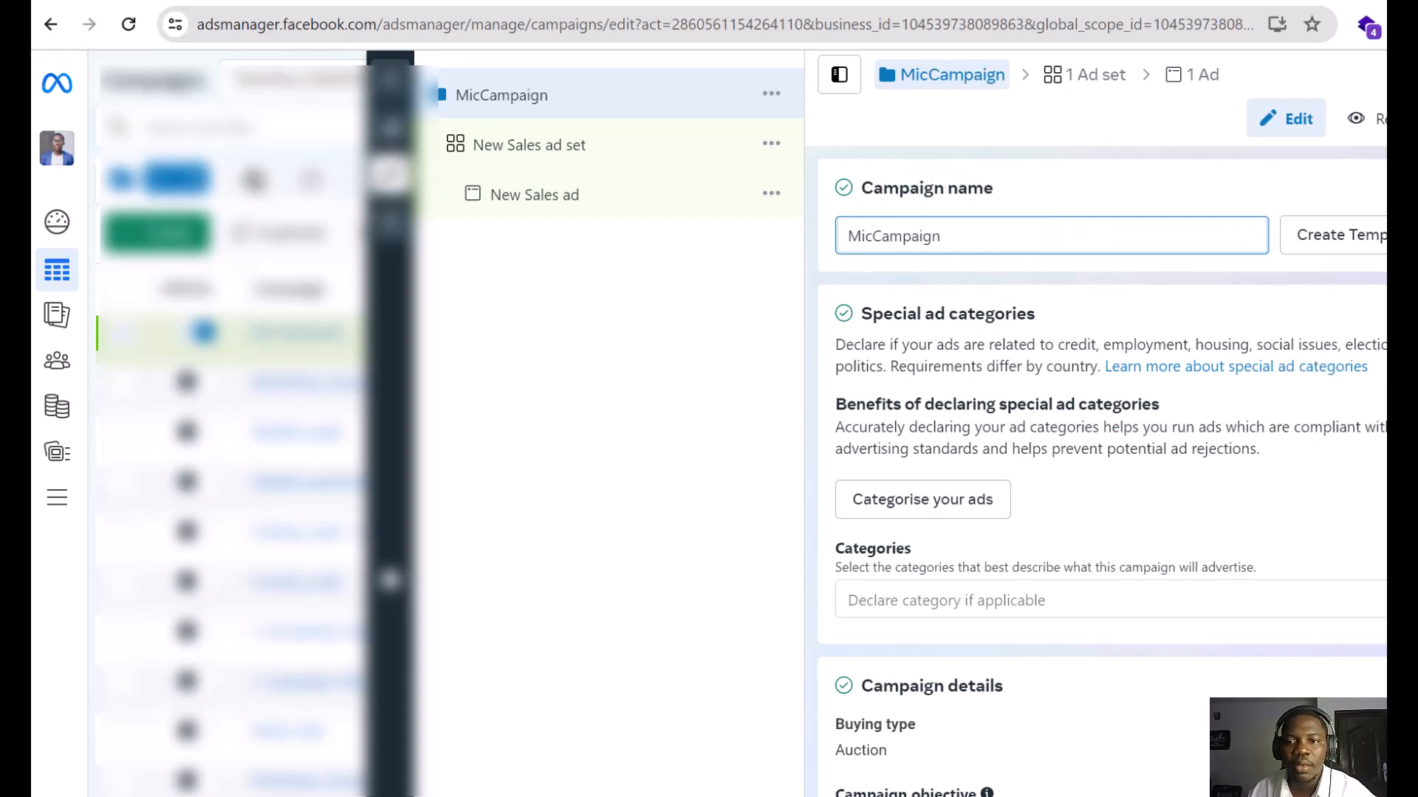
# Step: Set the conversion location of the New Sales ad set to Website
pyautogui.scroll(-5, 1218, 443)
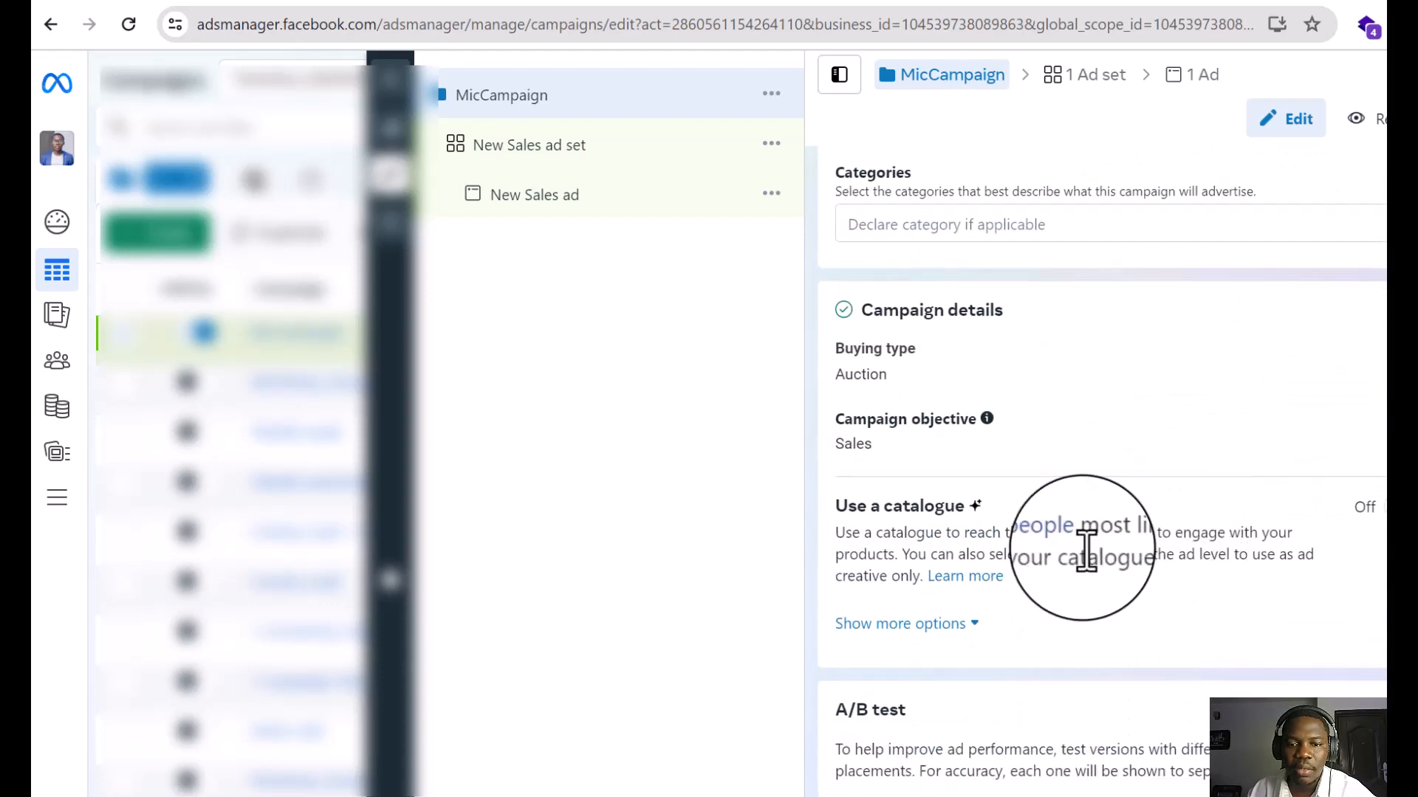
pyautogui.scroll(5, 1107, 584)
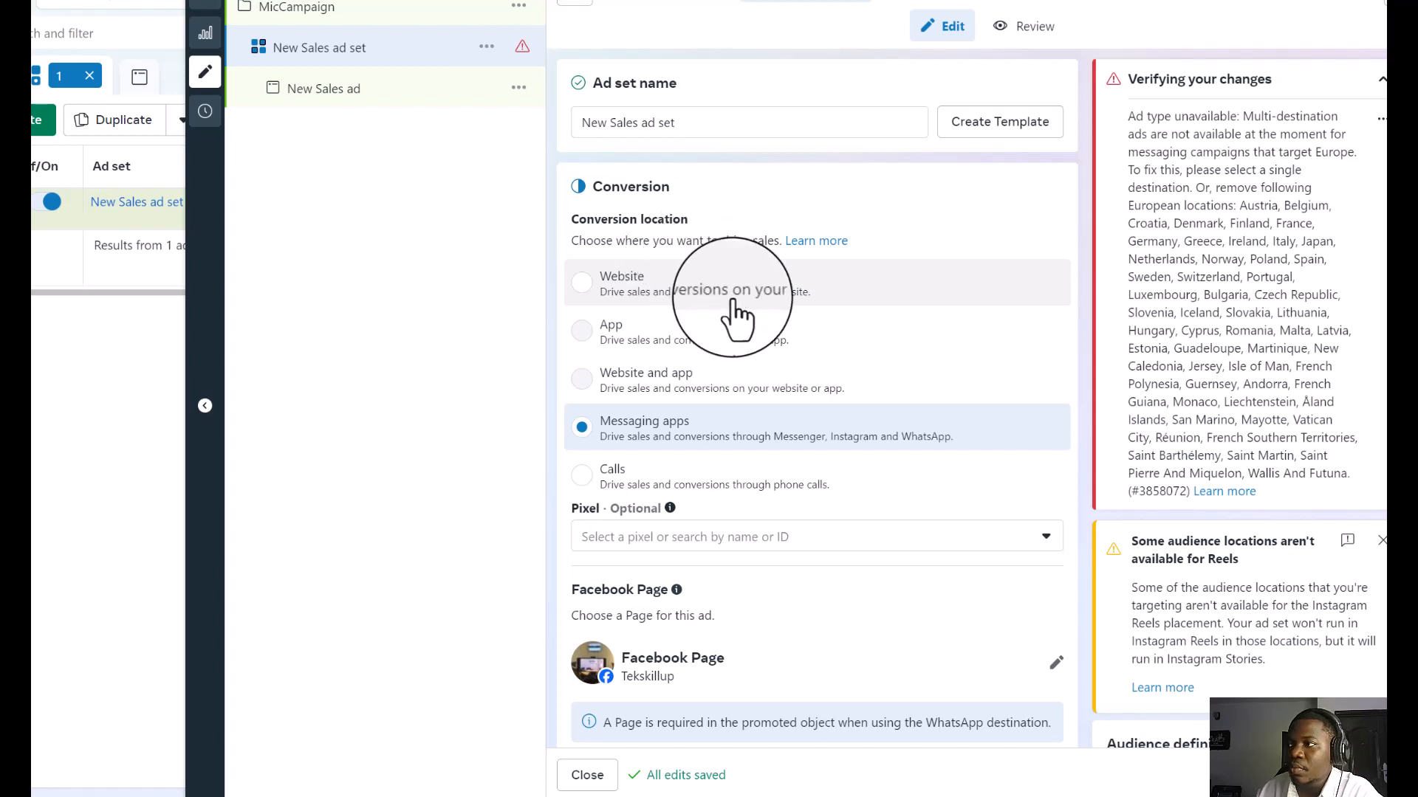
pyautogui.moveTo(778, 340)
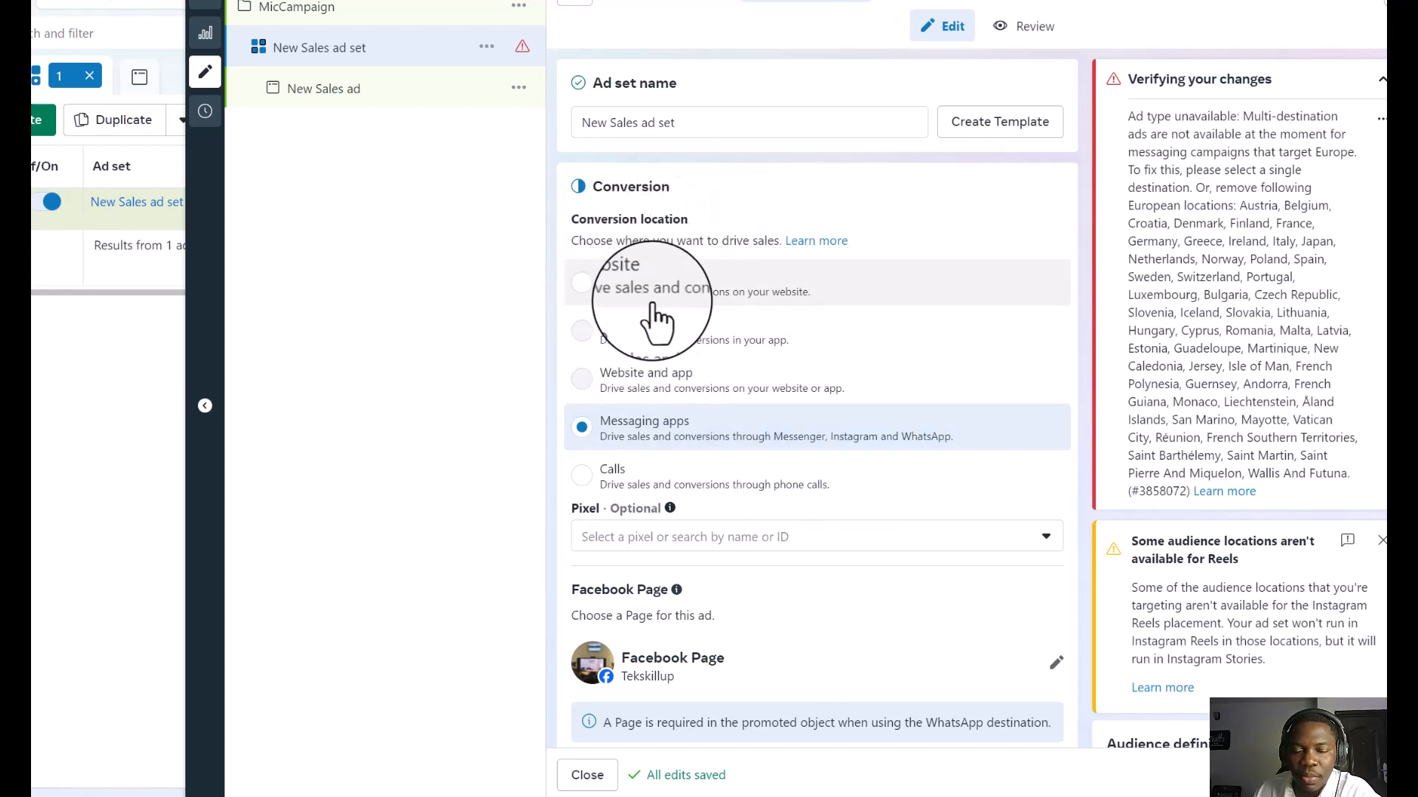
pyautogui.click(607, 297)
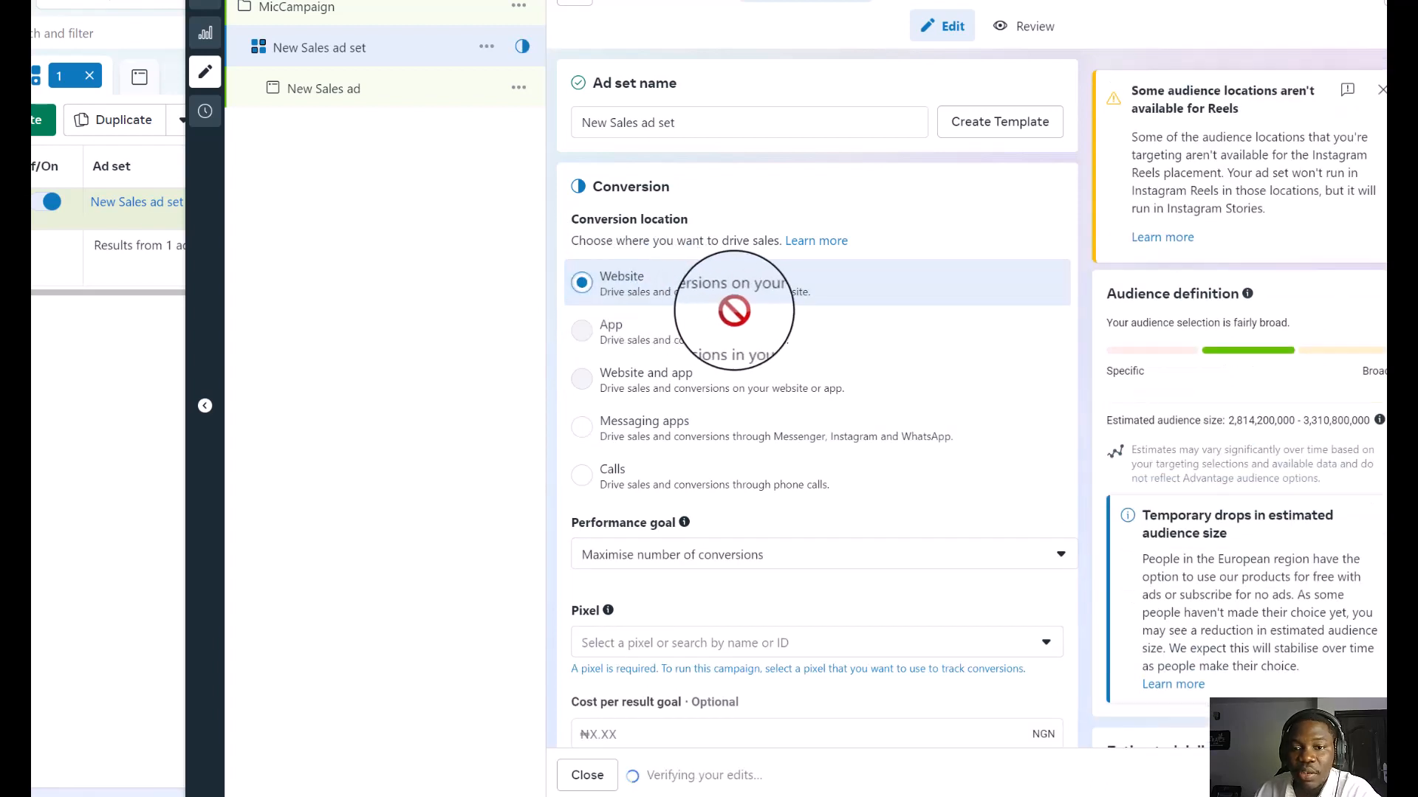
# Step: Assign the Tekskillup Elearning Pixel to the ad set and choose Add to cart as the conversion event
pyautogui.scroll(-5, 786, 298)
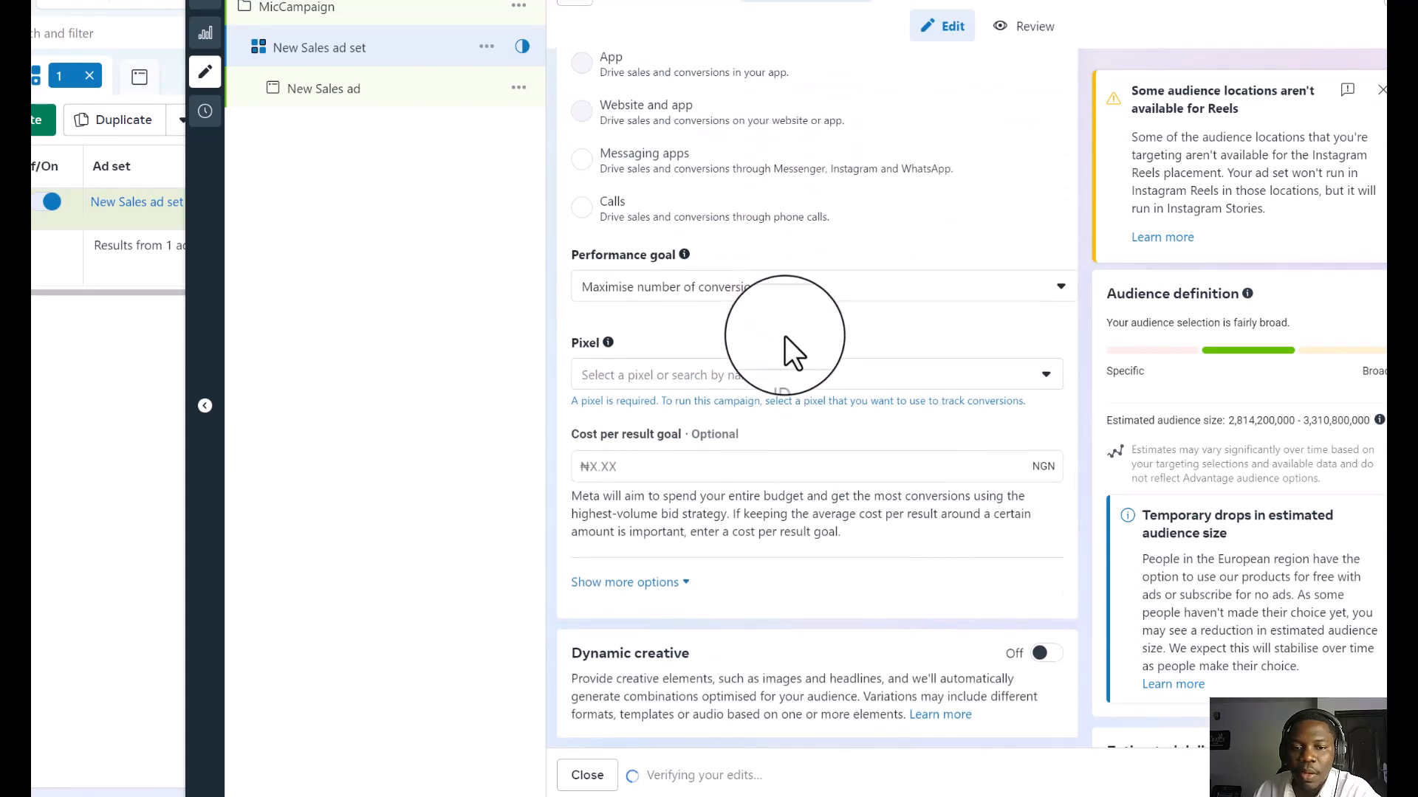
pyautogui.click(626, 196)
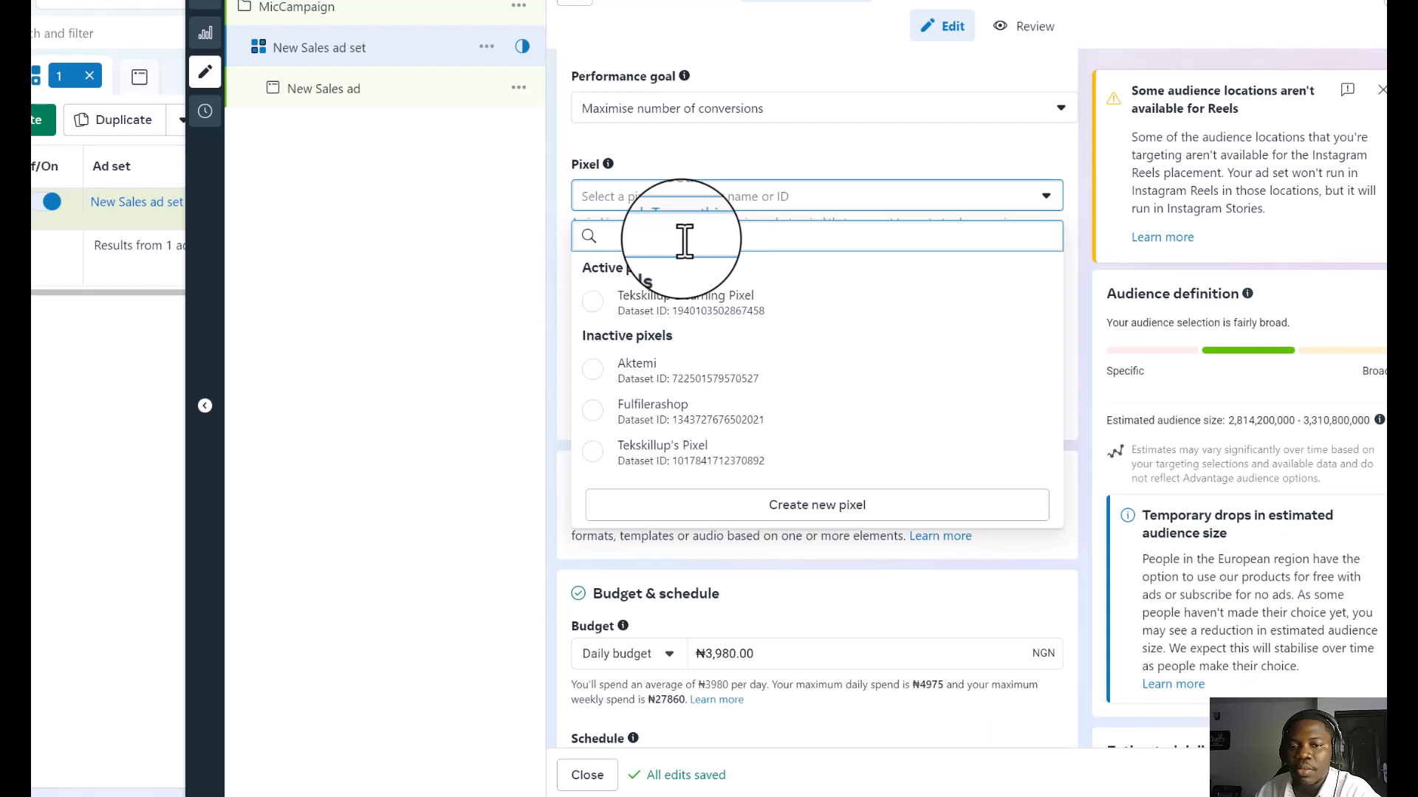
pyautogui.click(681, 155)
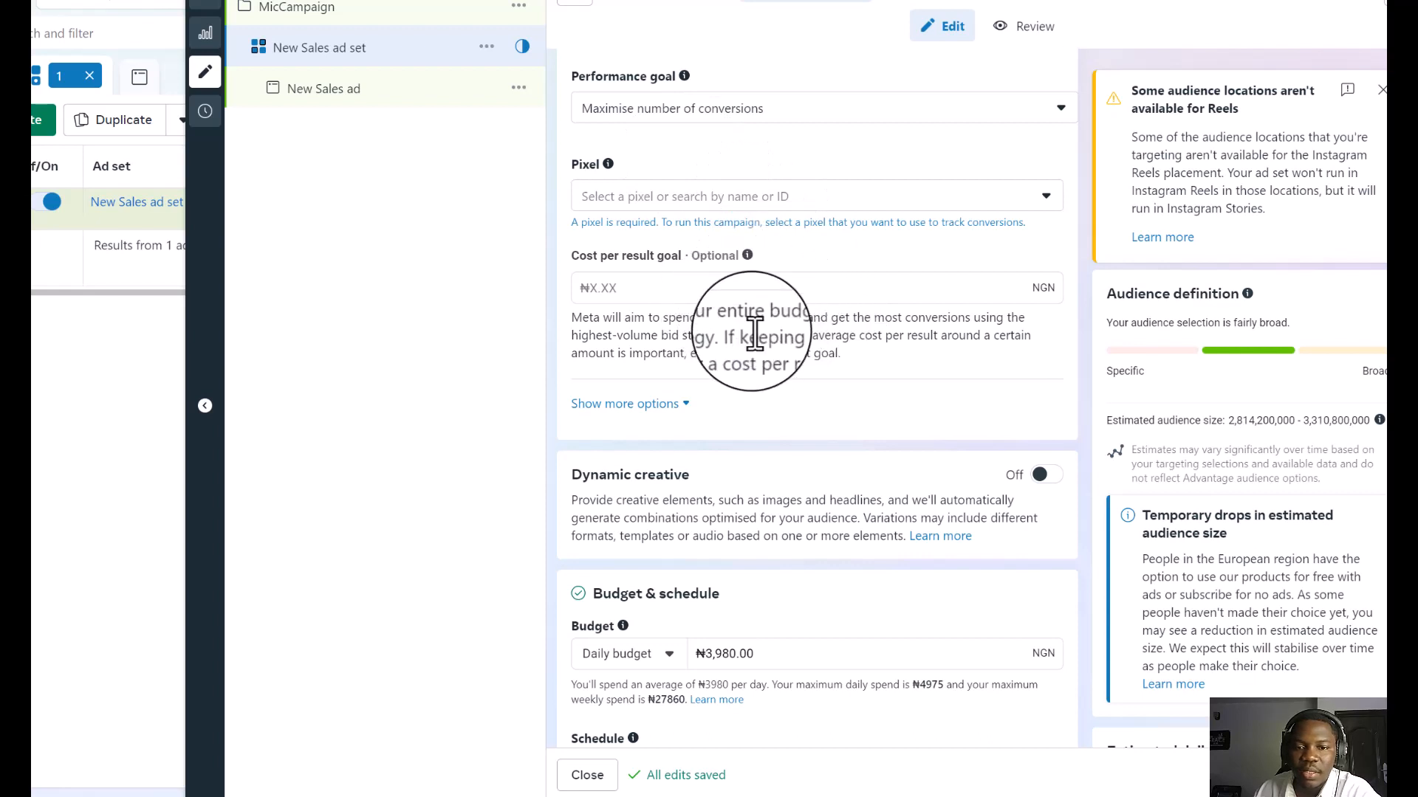
pyautogui.scroll(-1, 753, 332)
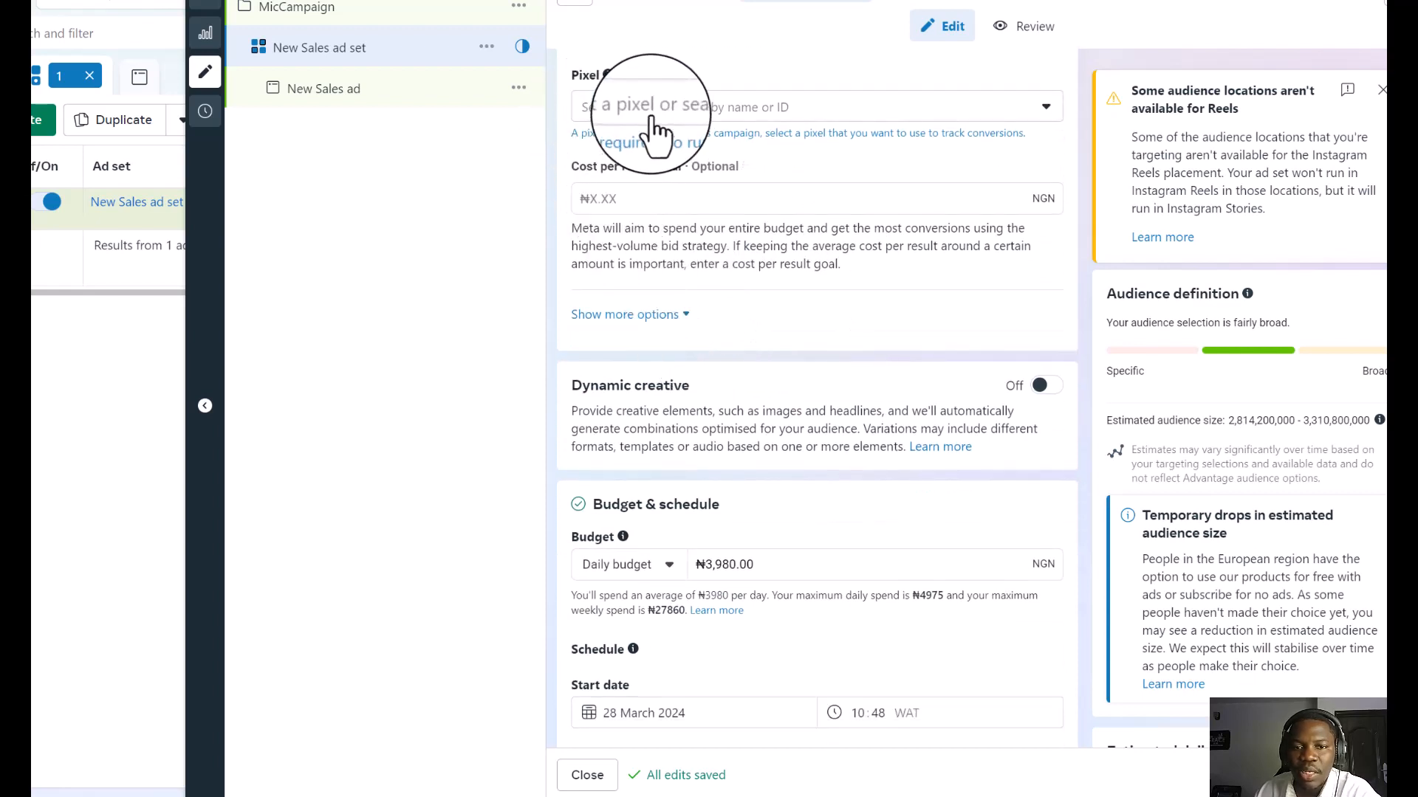
pyautogui.click(653, 118)
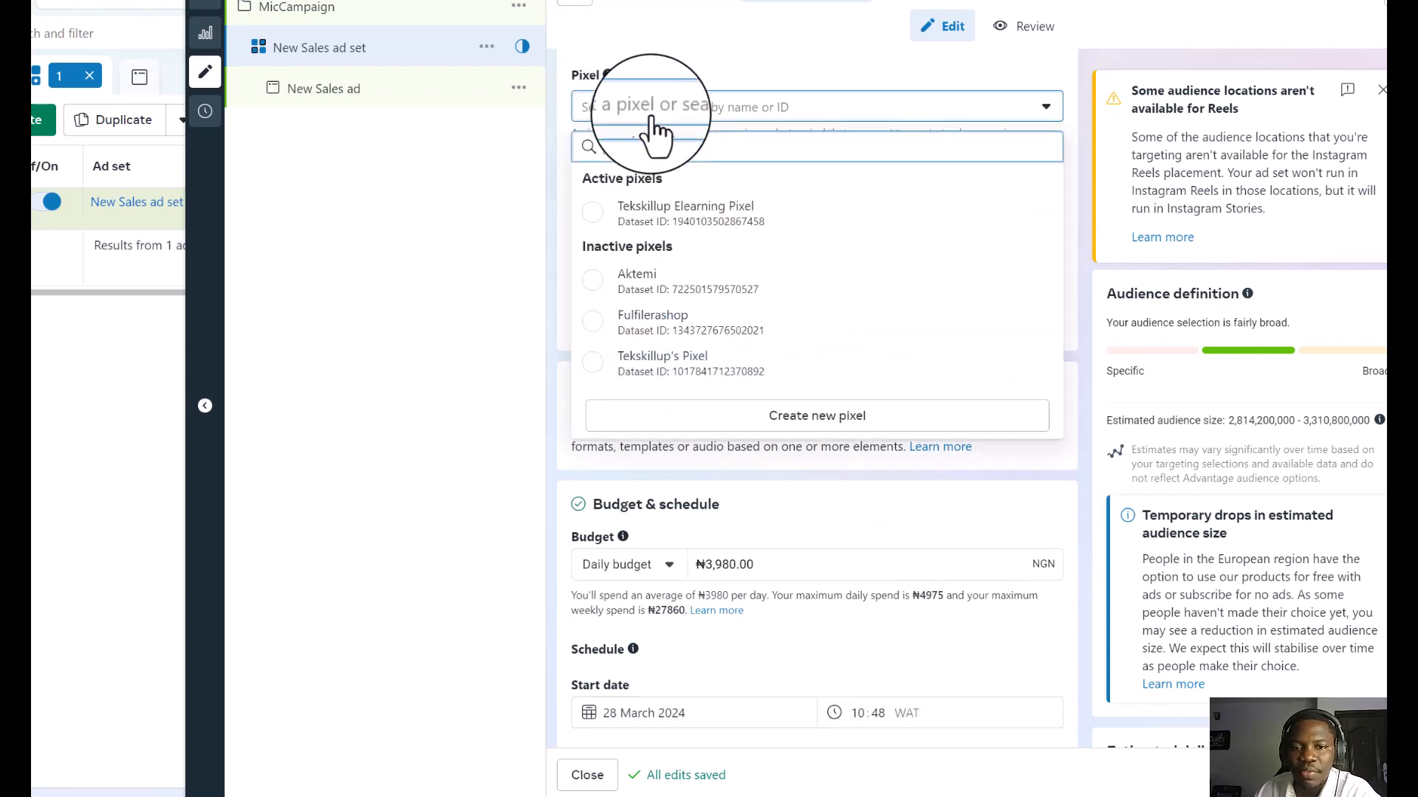
pyautogui.click(664, 214)
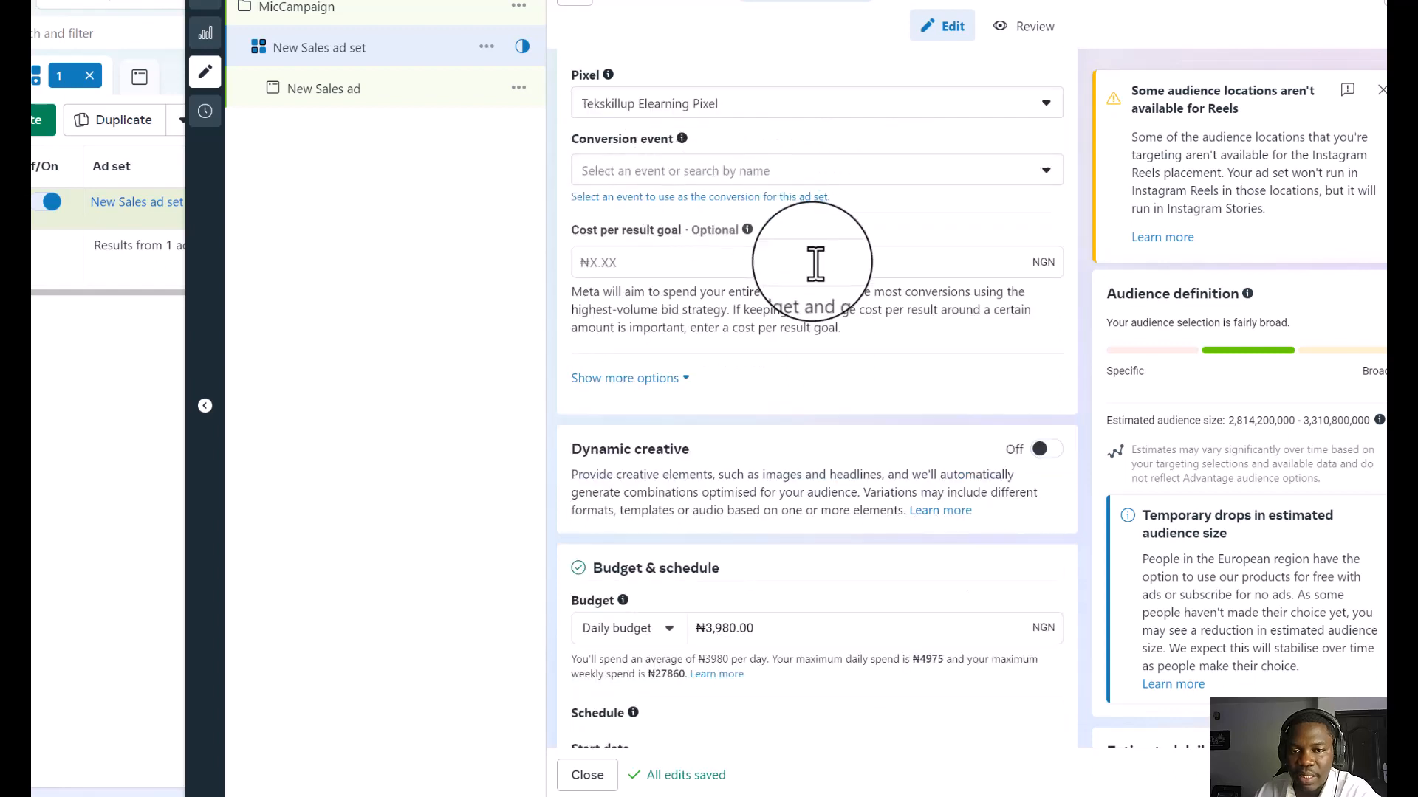
pyautogui.click(659, 173)
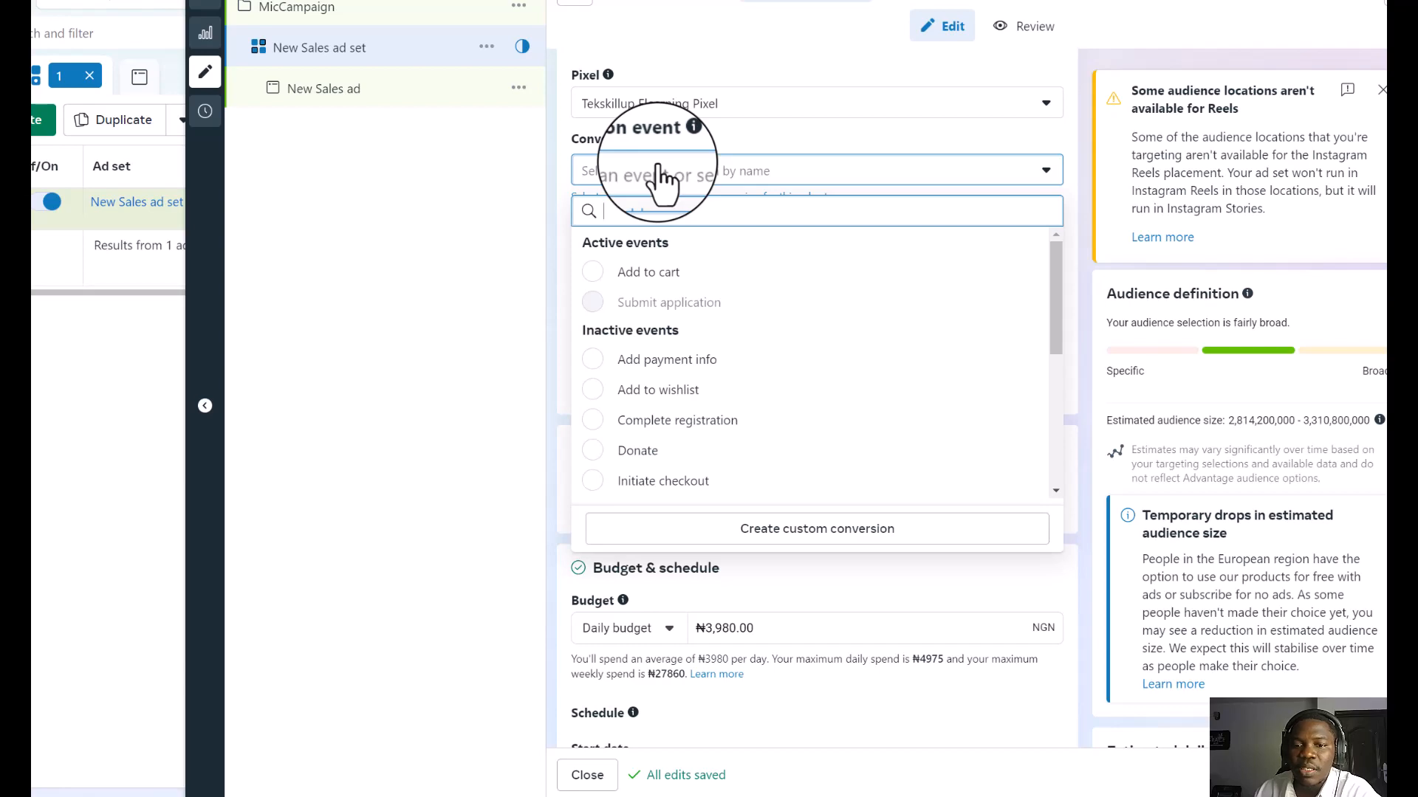
pyautogui.click(641, 275)
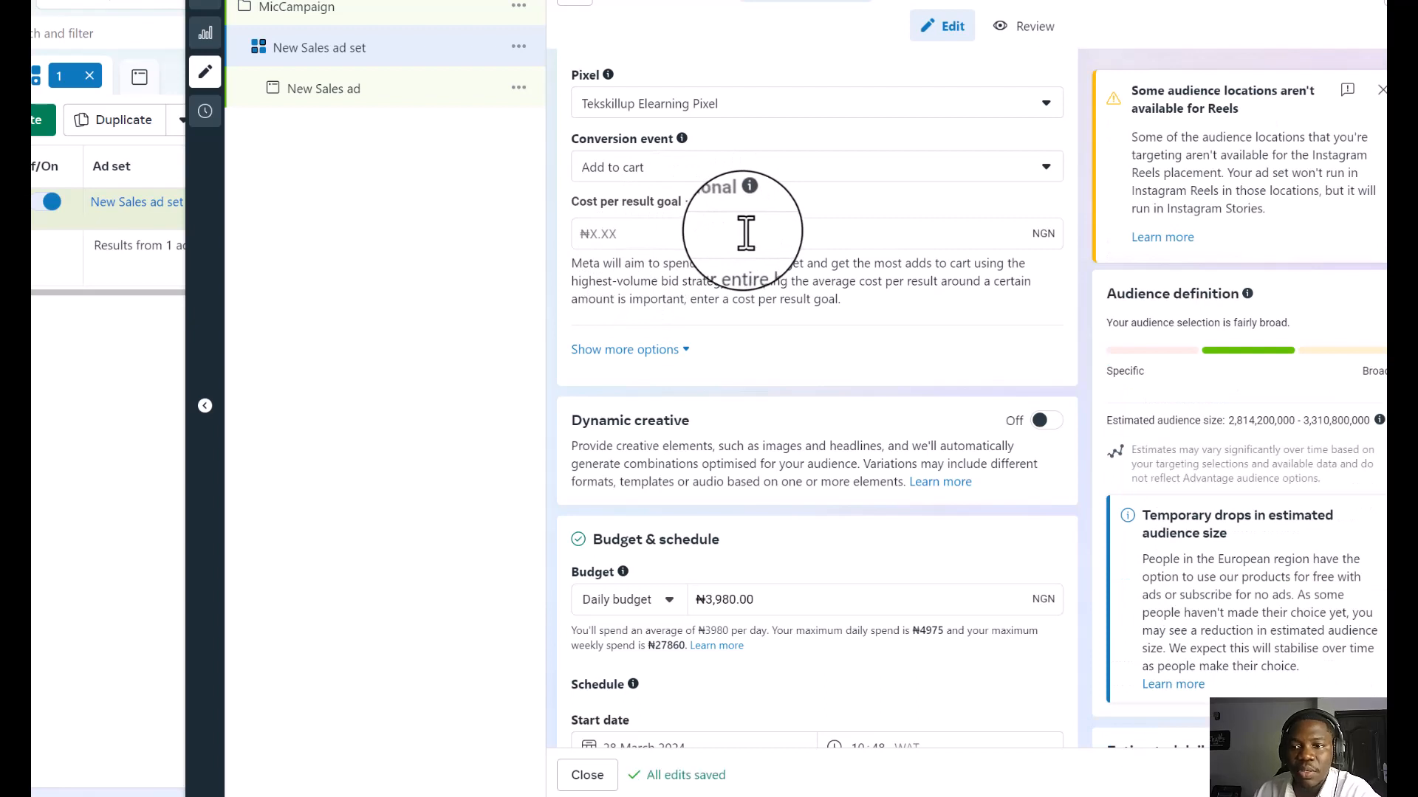
# Step: Review the conversion events available for the pixel, keeping Add to cart selected
pyautogui.scroll(2, 738, 266)
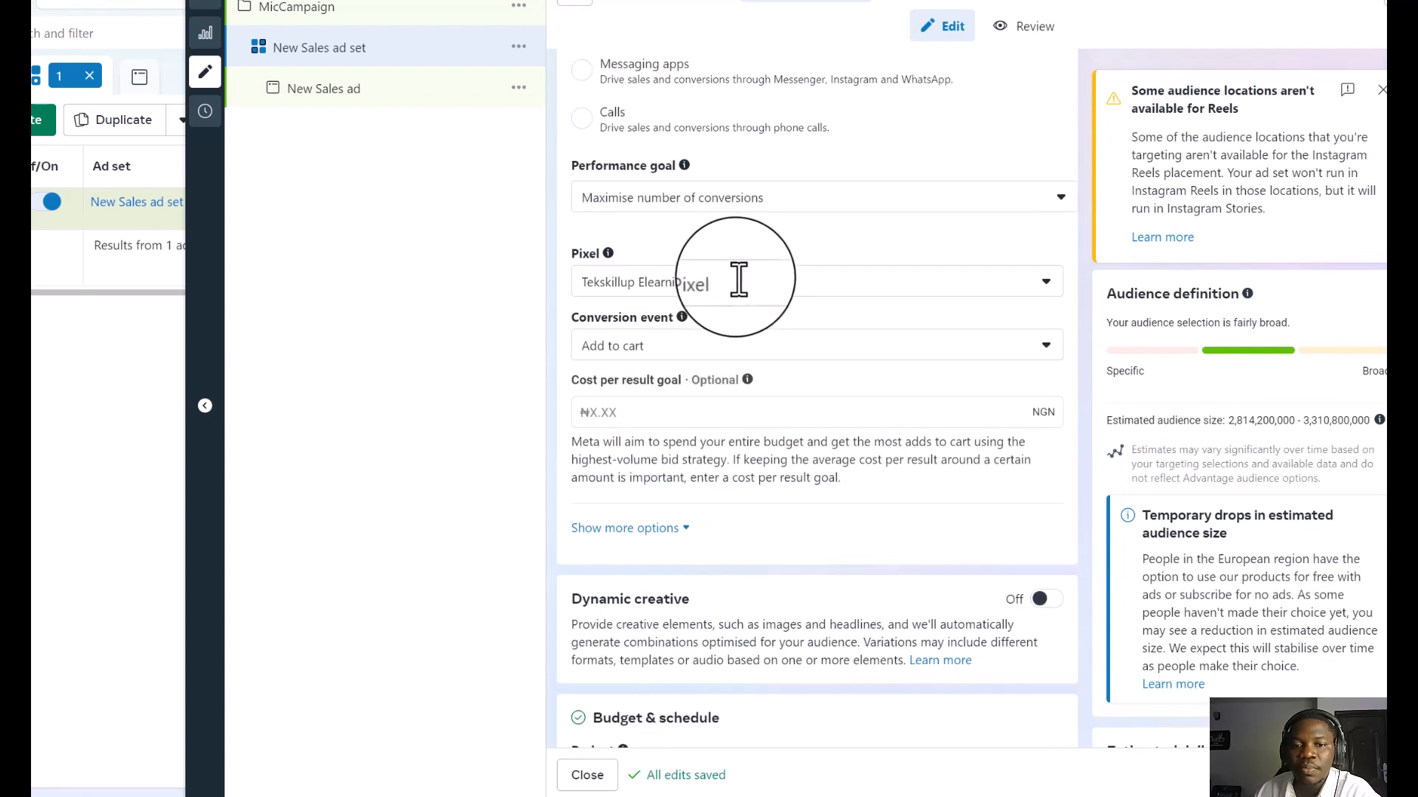
pyautogui.click(639, 347)
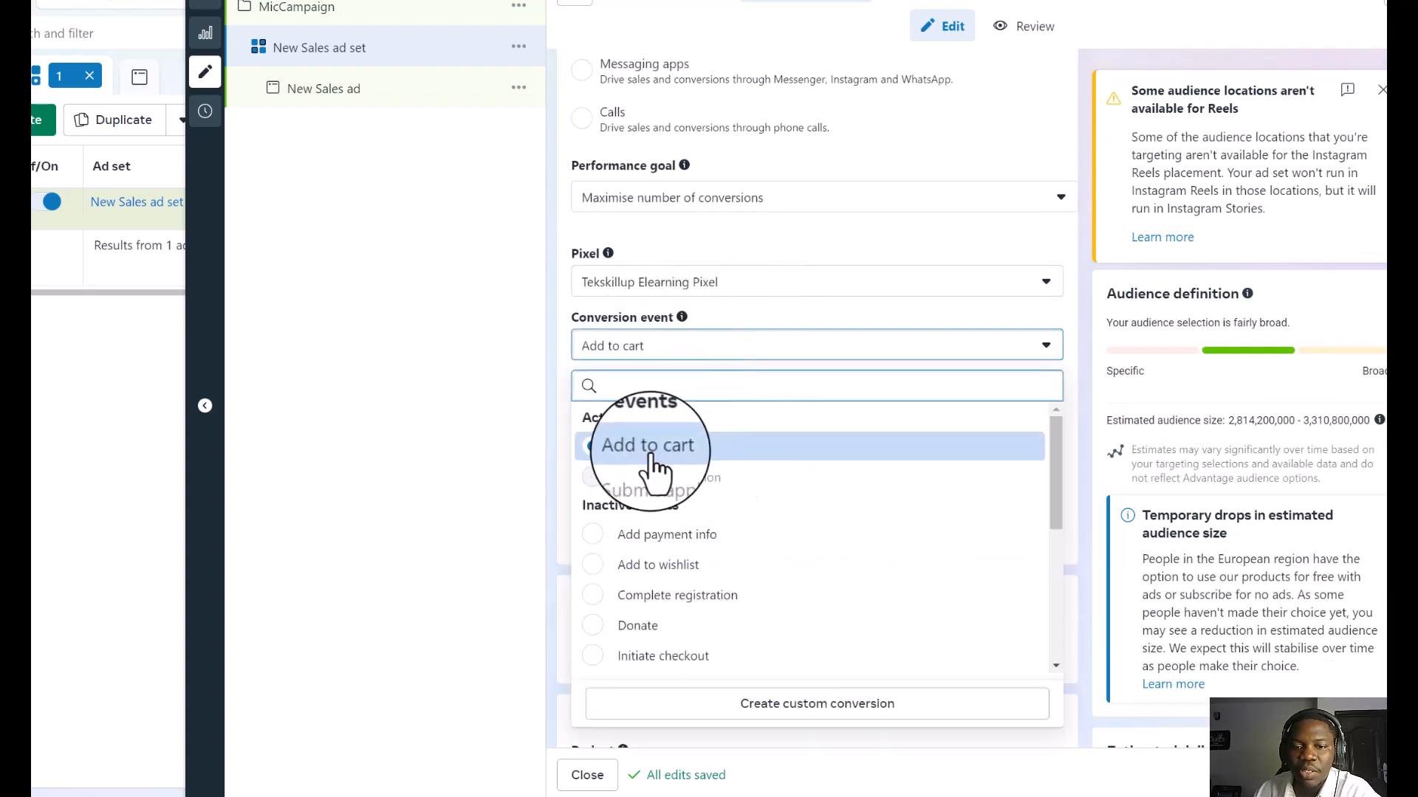
pyautogui.moveTo(713, 487)
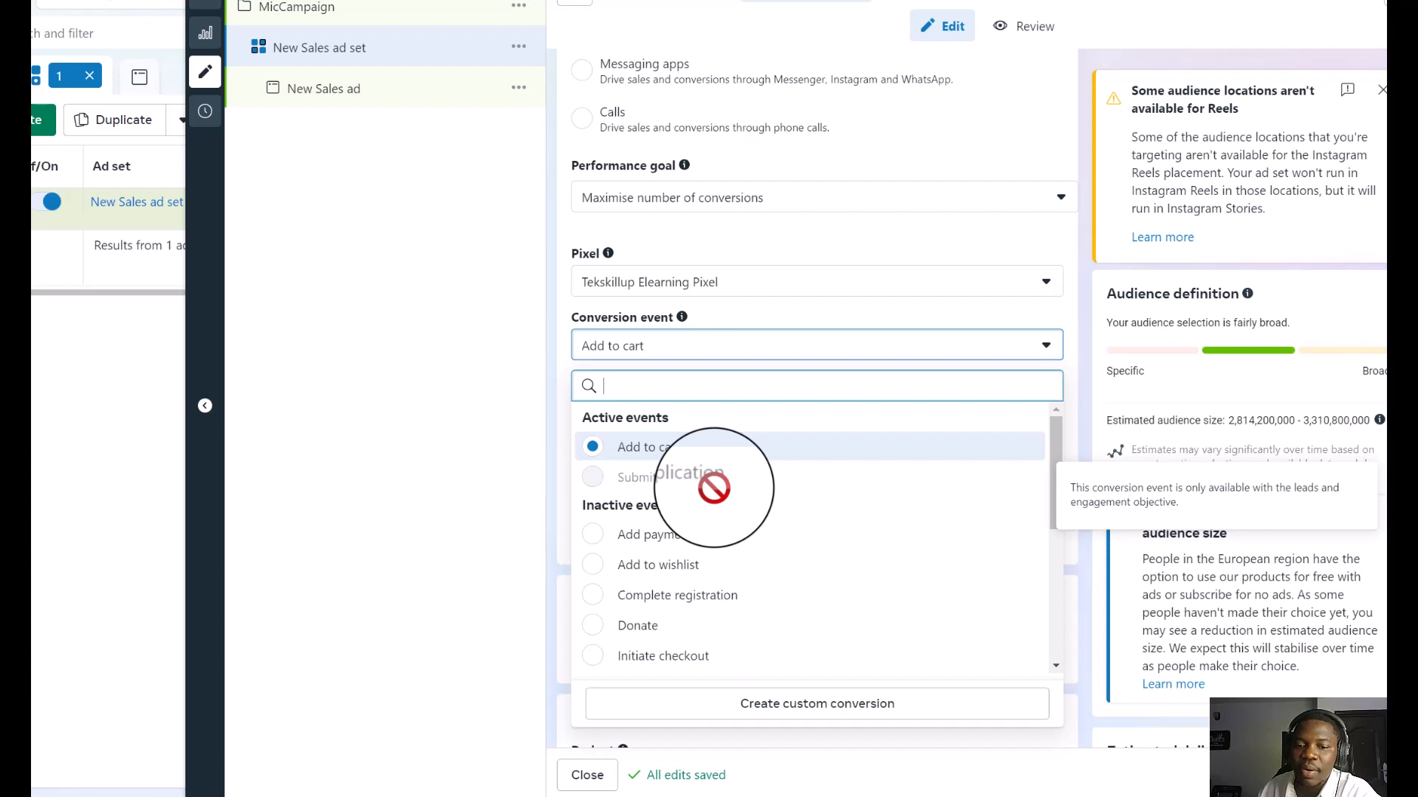
pyautogui.scroll(-3, 764, 613)
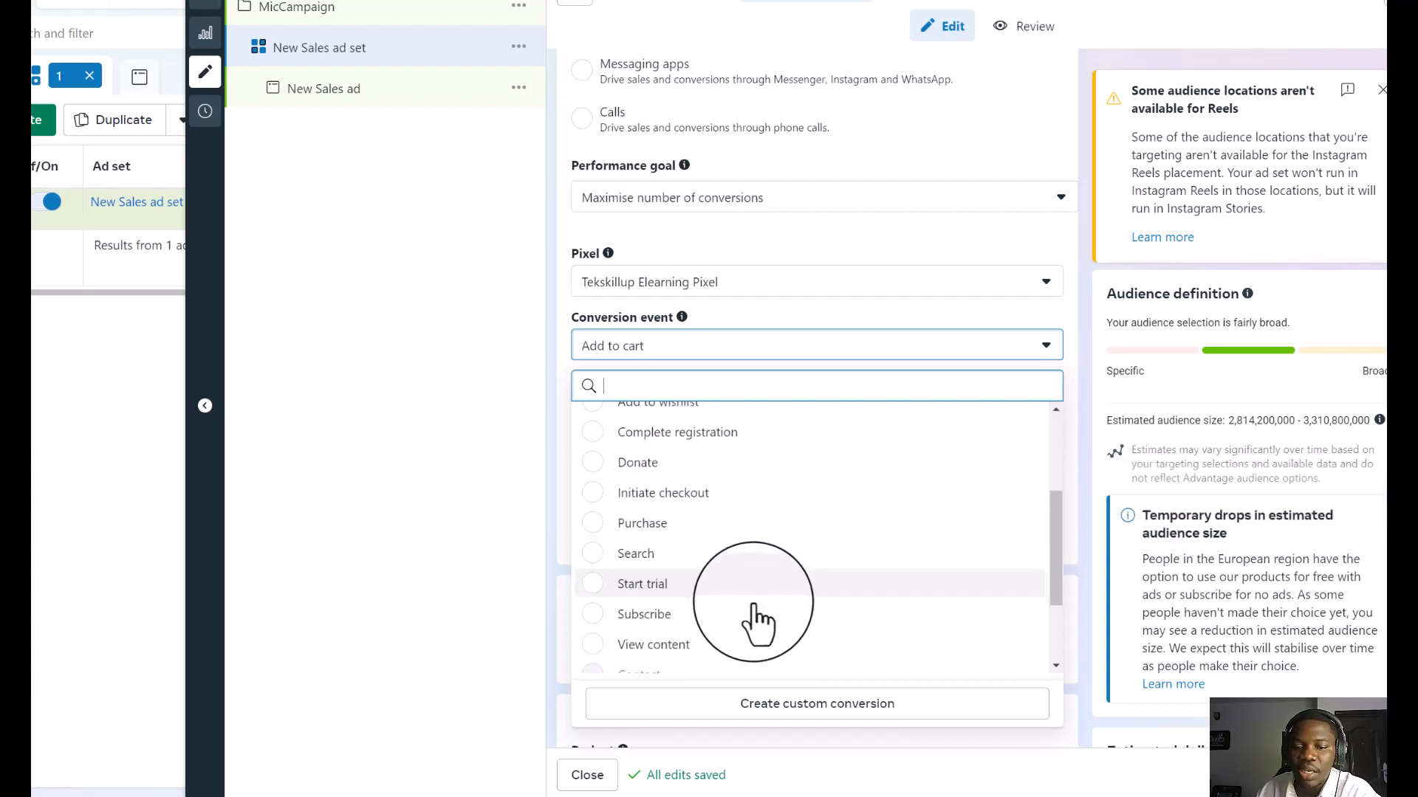
pyautogui.moveTo(679, 570)
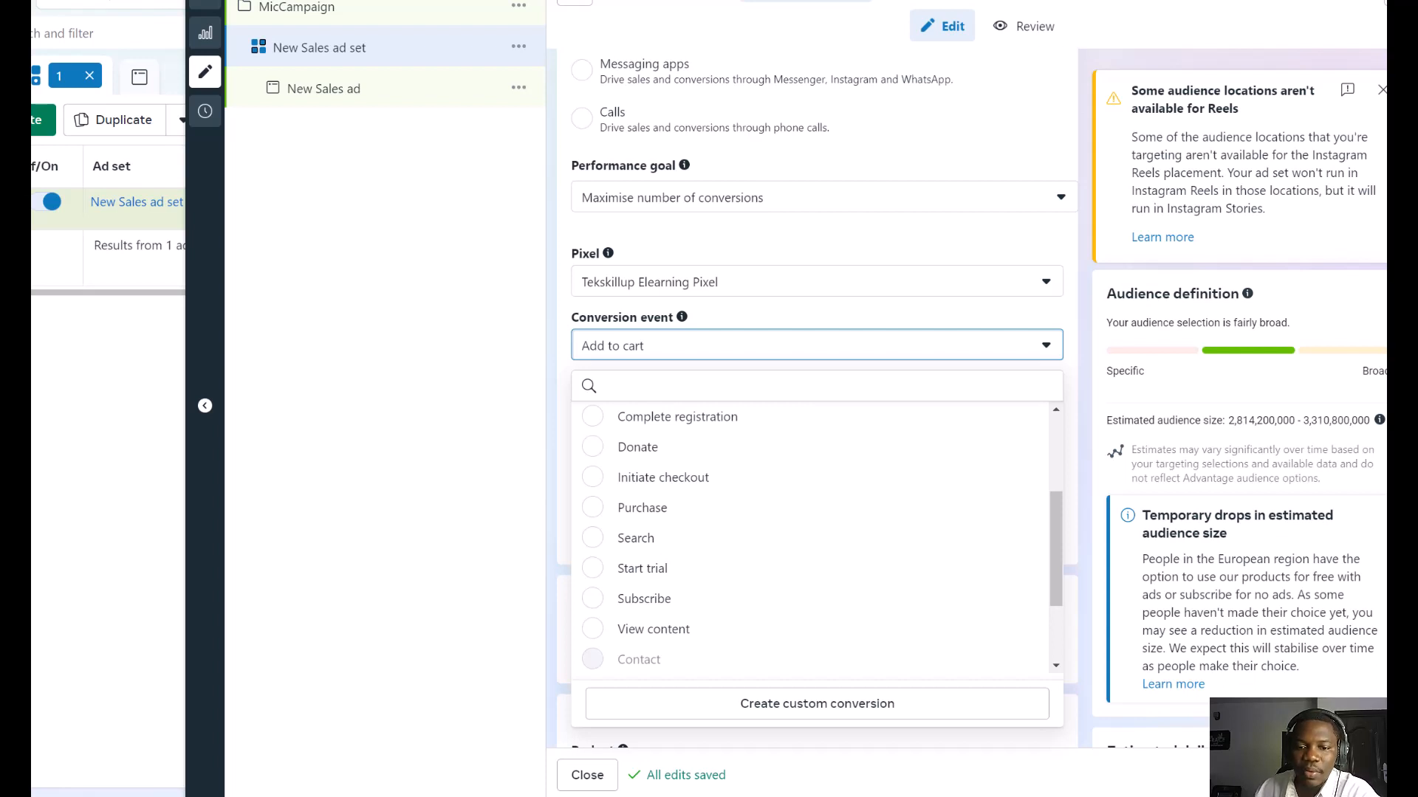
pyautogui.scroll(3, 694, 538)
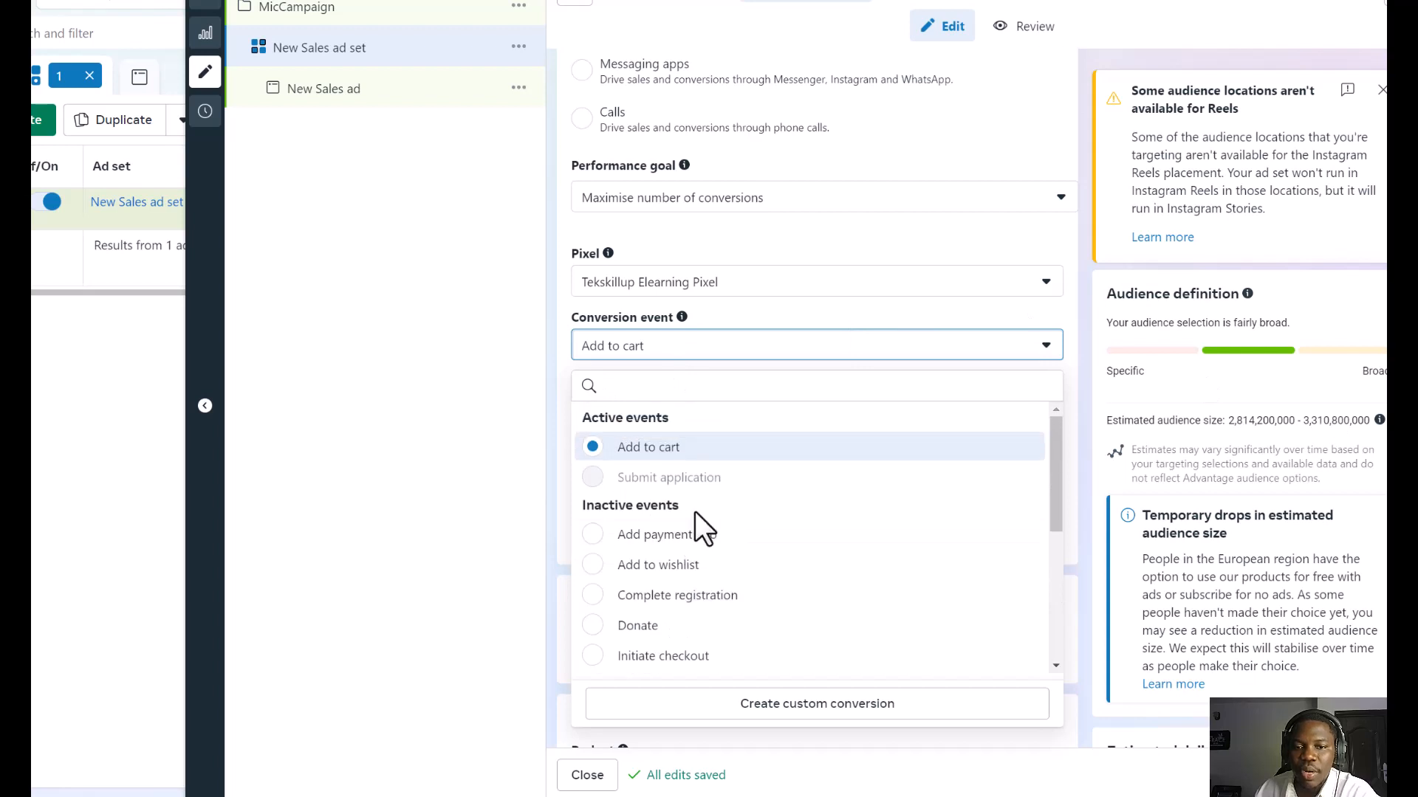
pyautogui.click(677, 452)
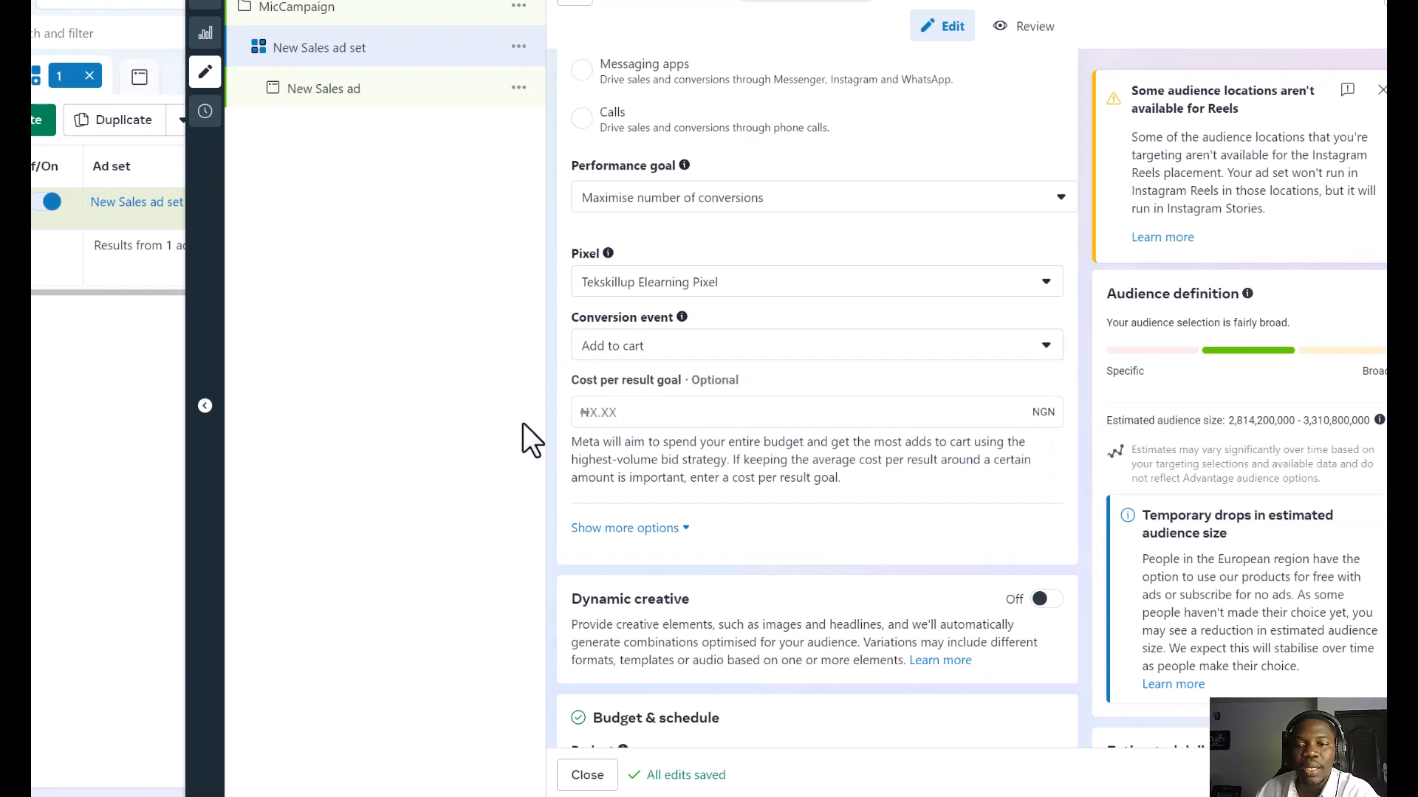
# Step: Change the ad set's conversion event to Purchase and dismiss the conversion optimisation warning
pyautogui.click(647, 346)
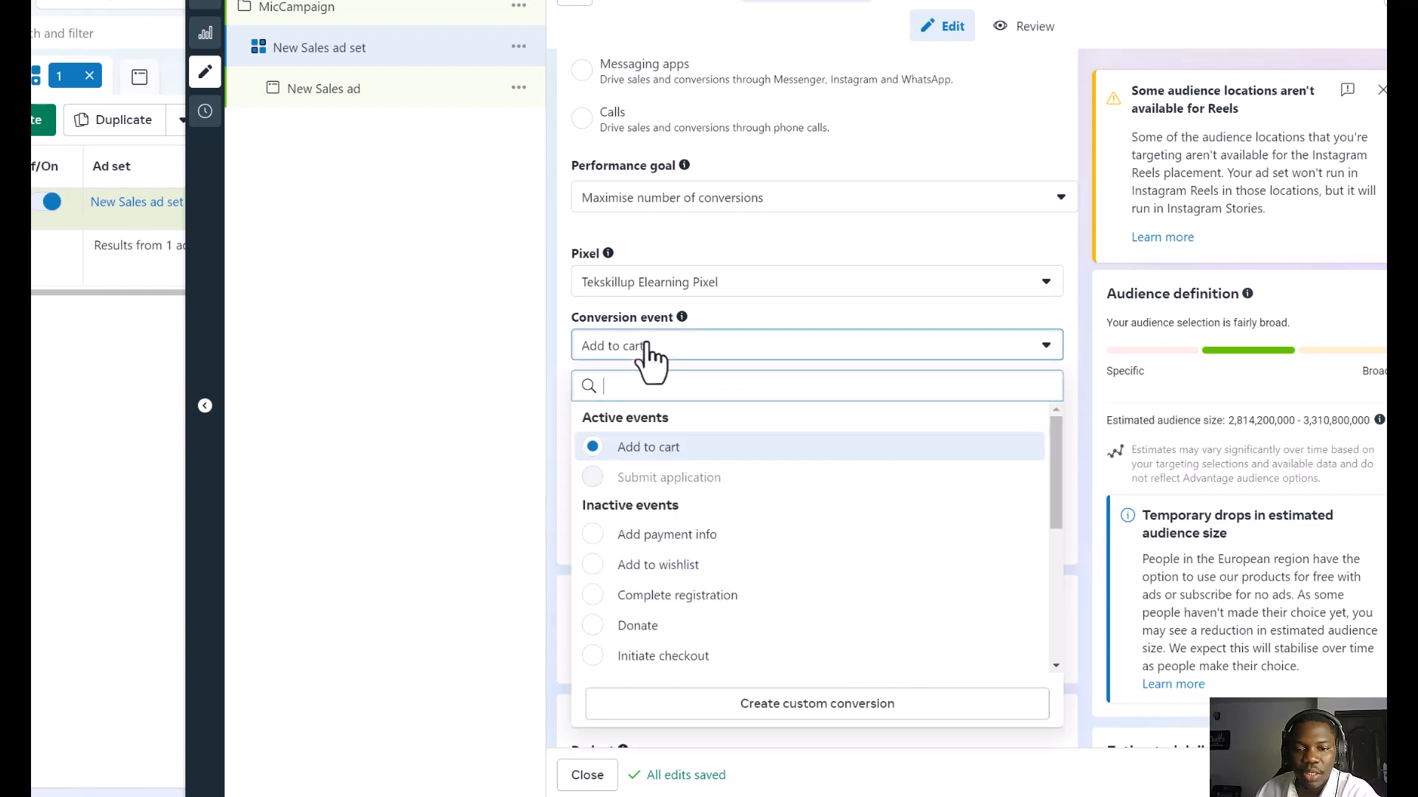
pyautogui.scroll(-4, 769, 621)
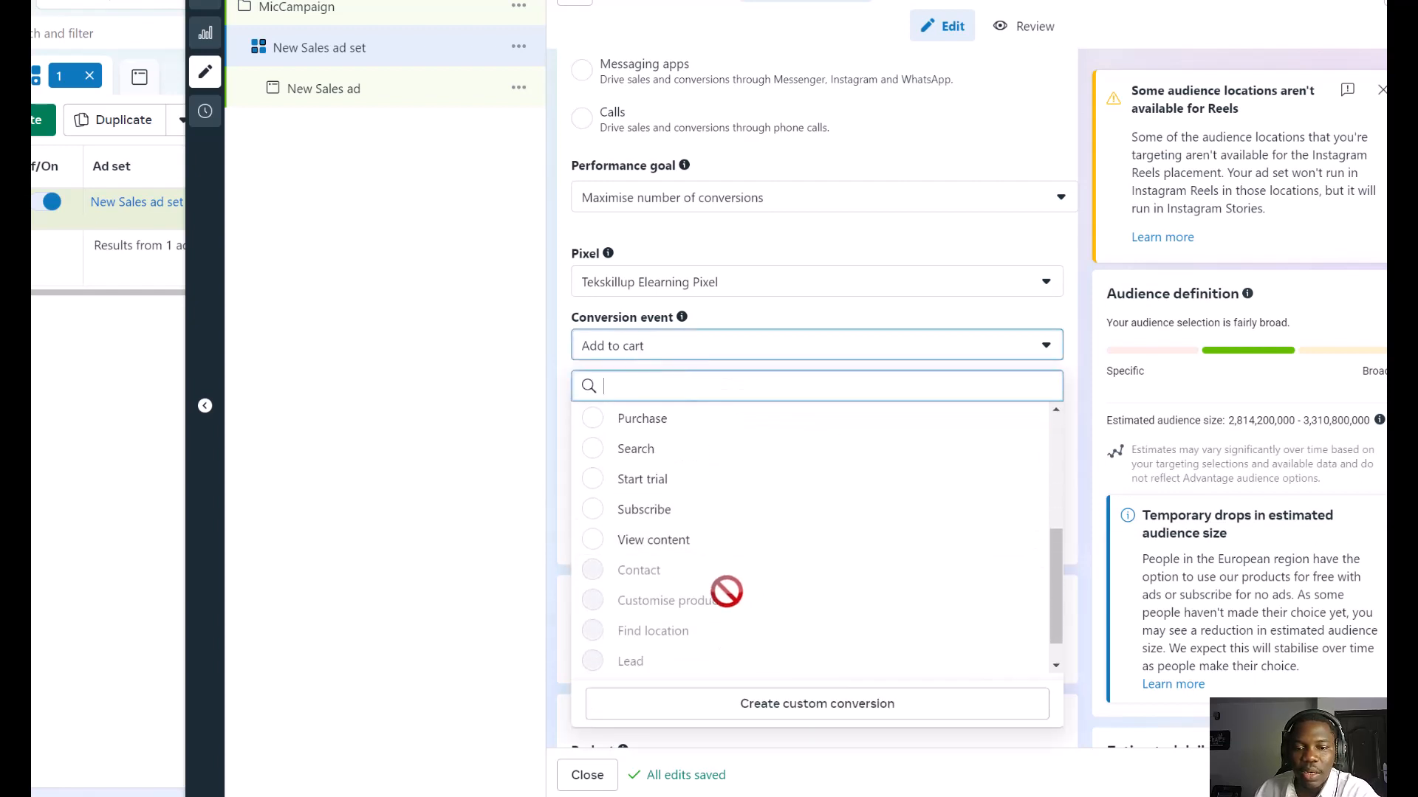
pyautogui.scroll(2, 727, 591)
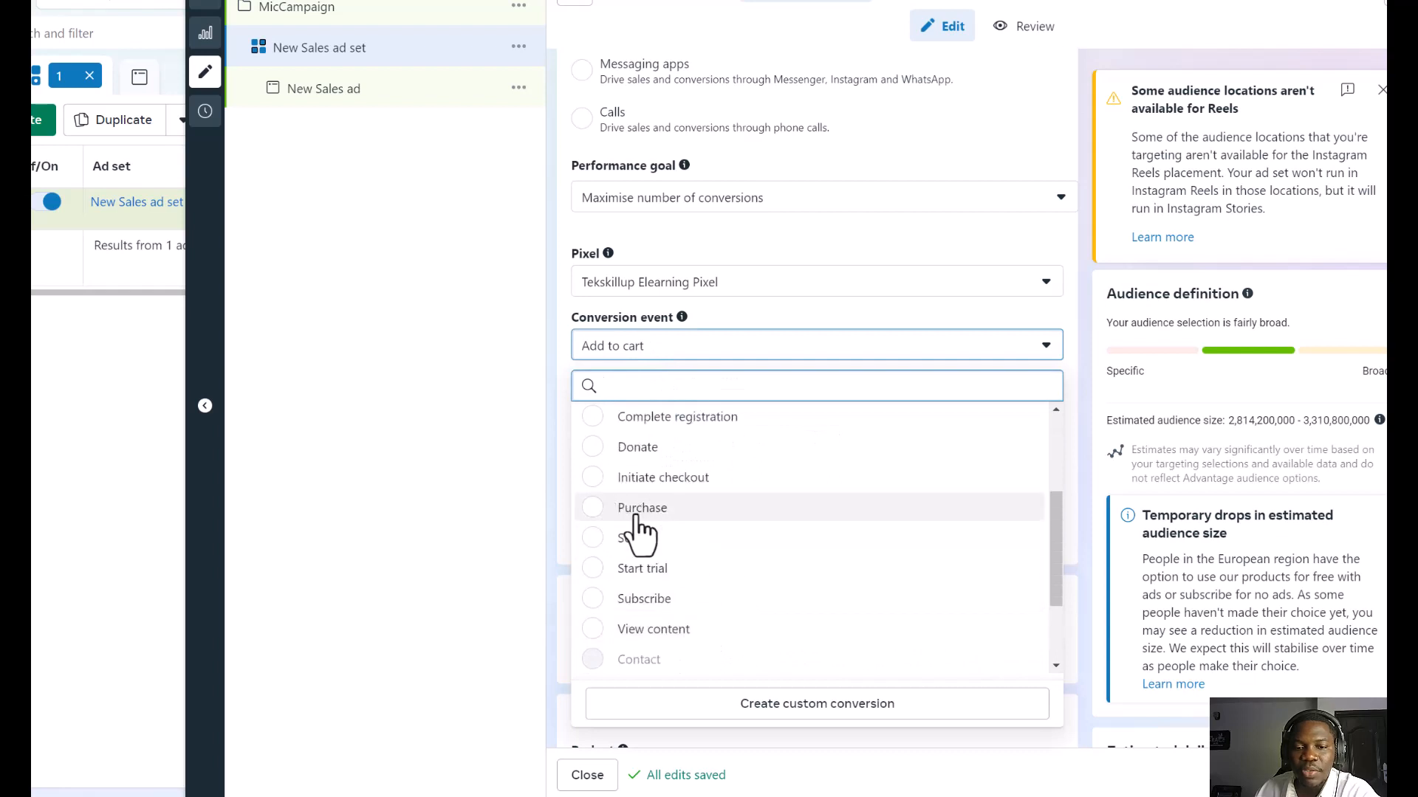
pyautogui.moveTo(641, 526)
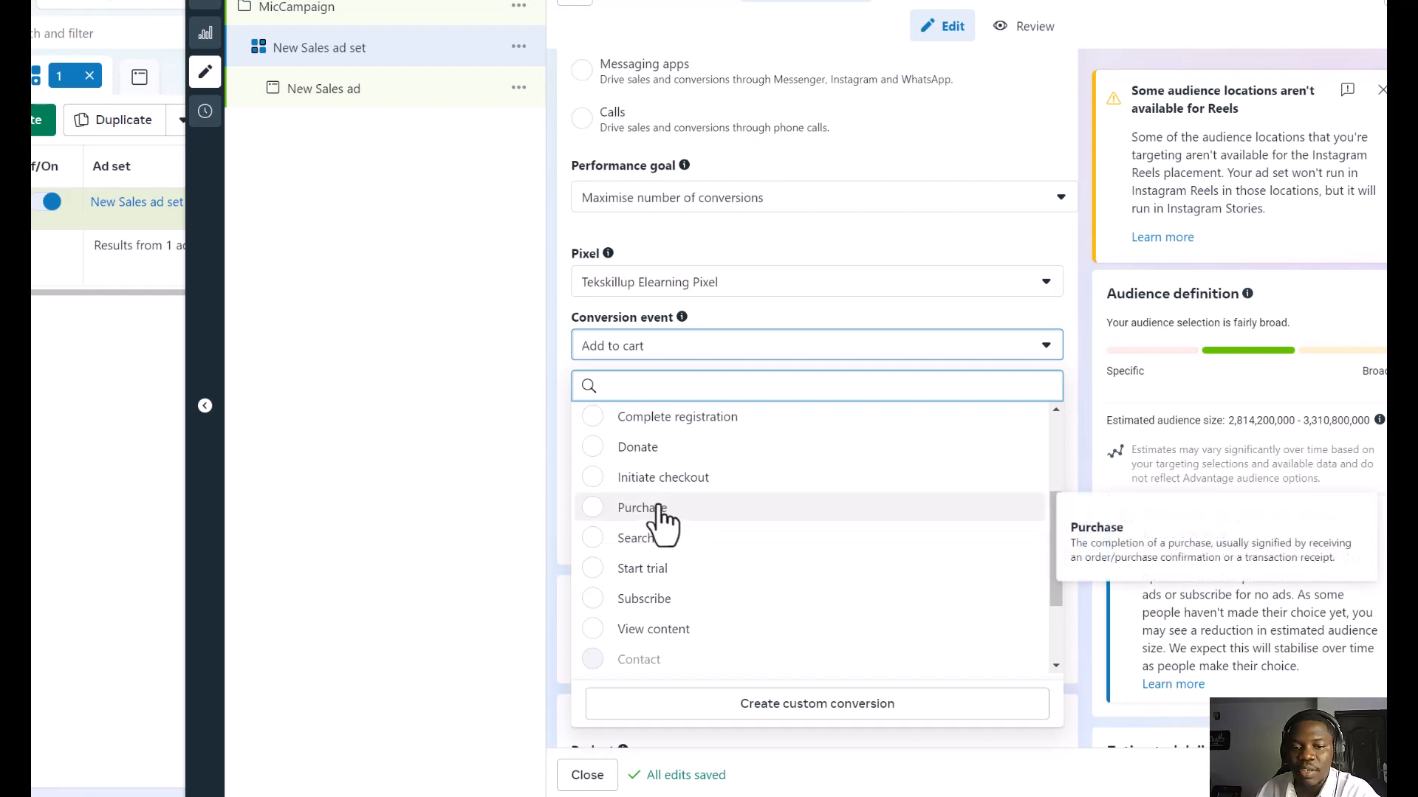
pyautogui.click(650, 514)
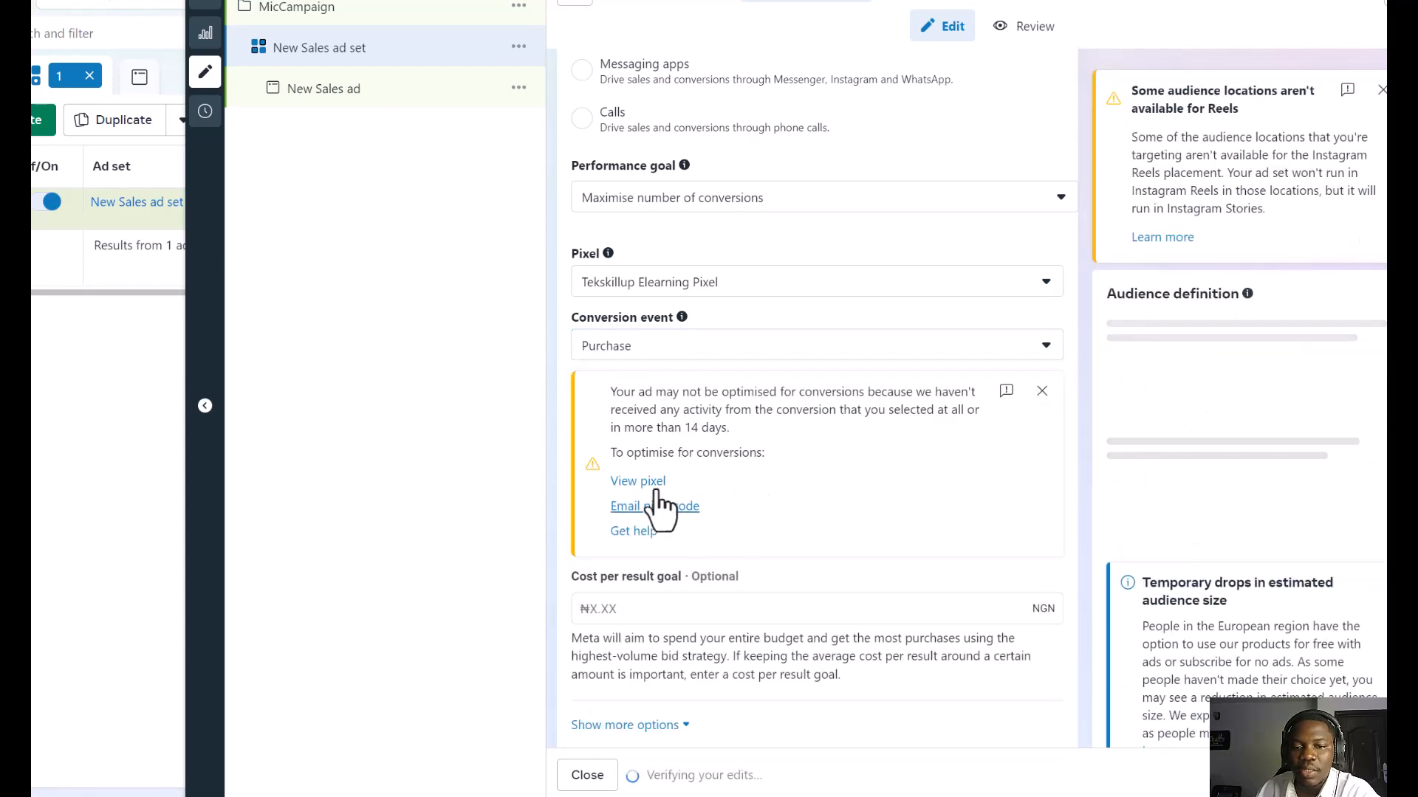
pyautogui.click(1041, 392)
# Step: Keep the ad set on a daily budget and set the amount to ₦5,000
pyautogui.scroll(-4, 893, 462)
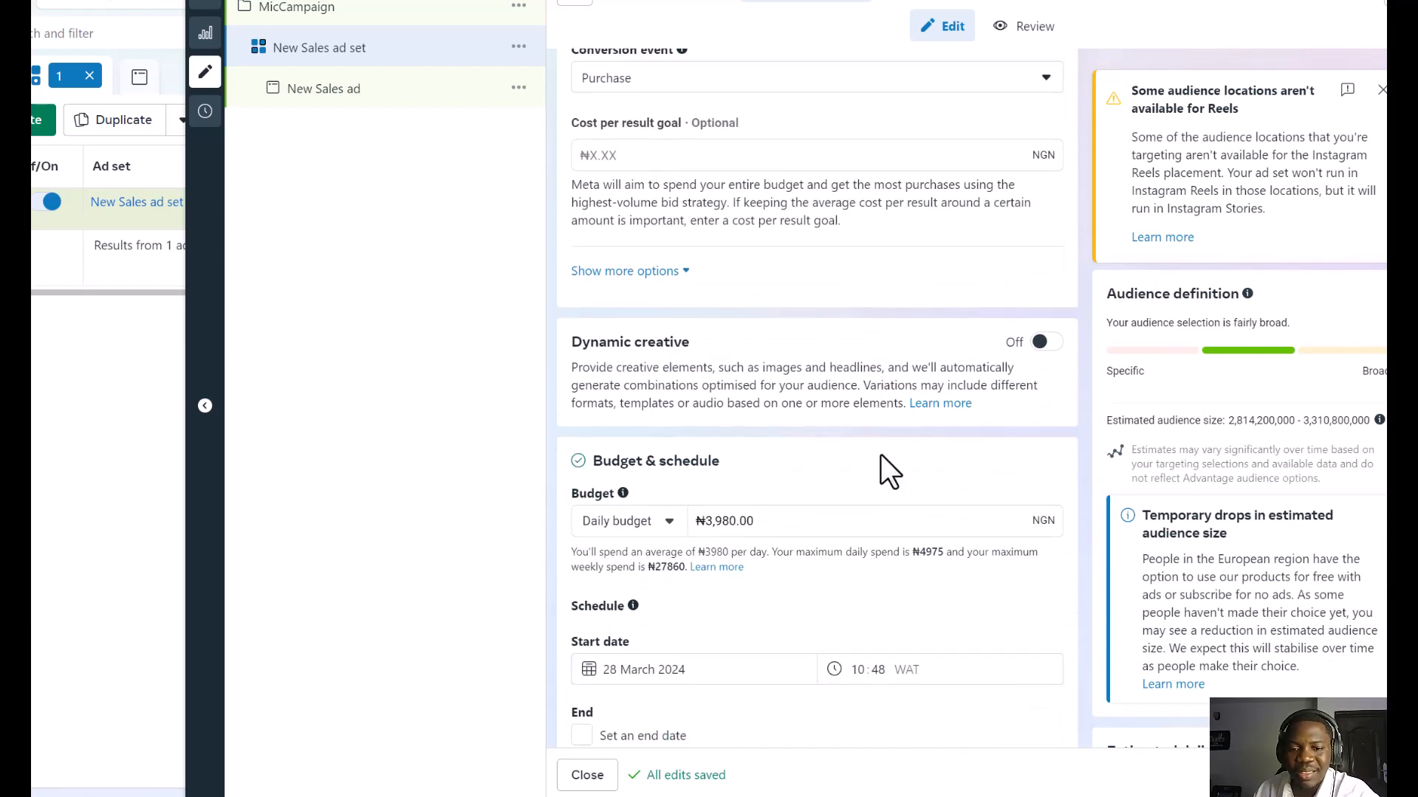
pyautogui.scroll(-3, 697, 510)
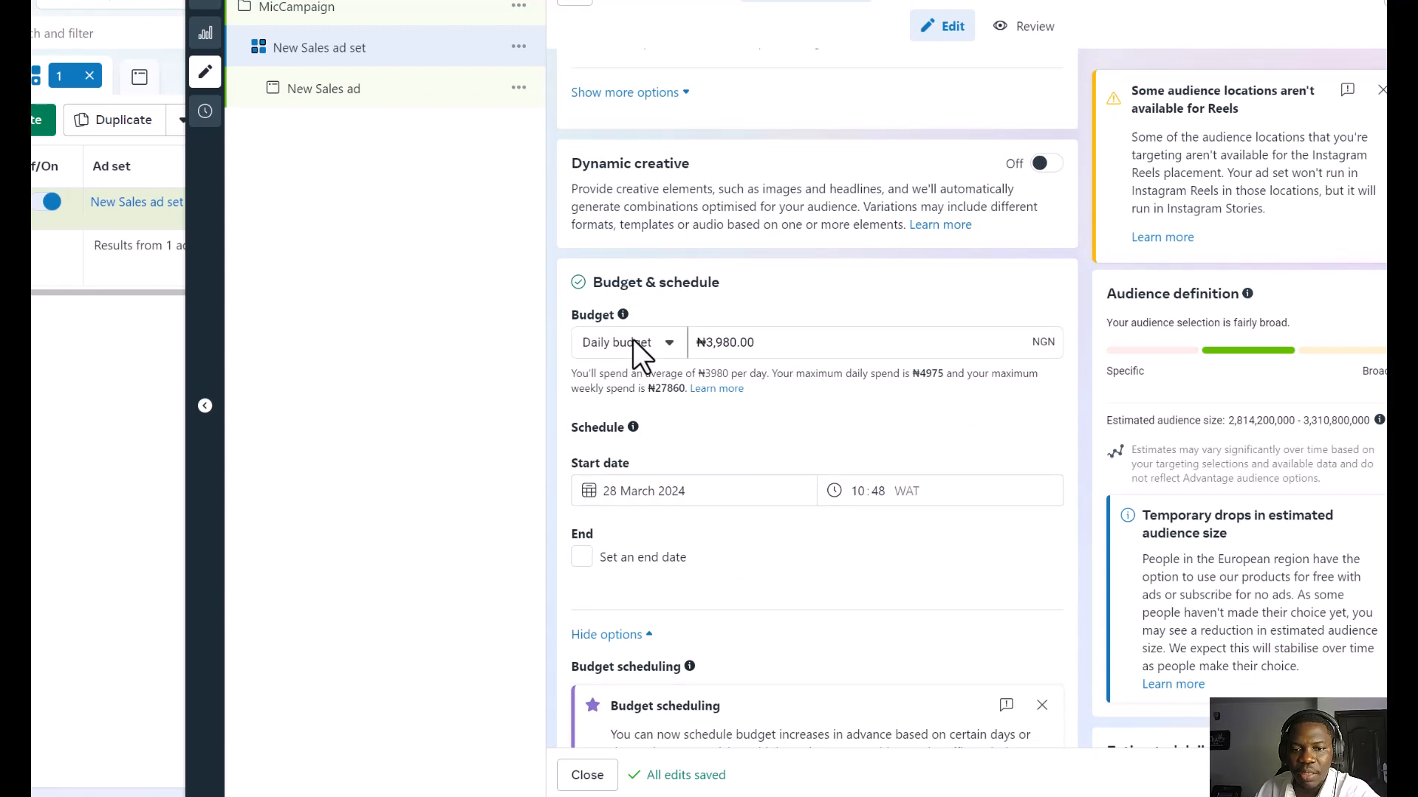
pyautogui.click(634, 341)
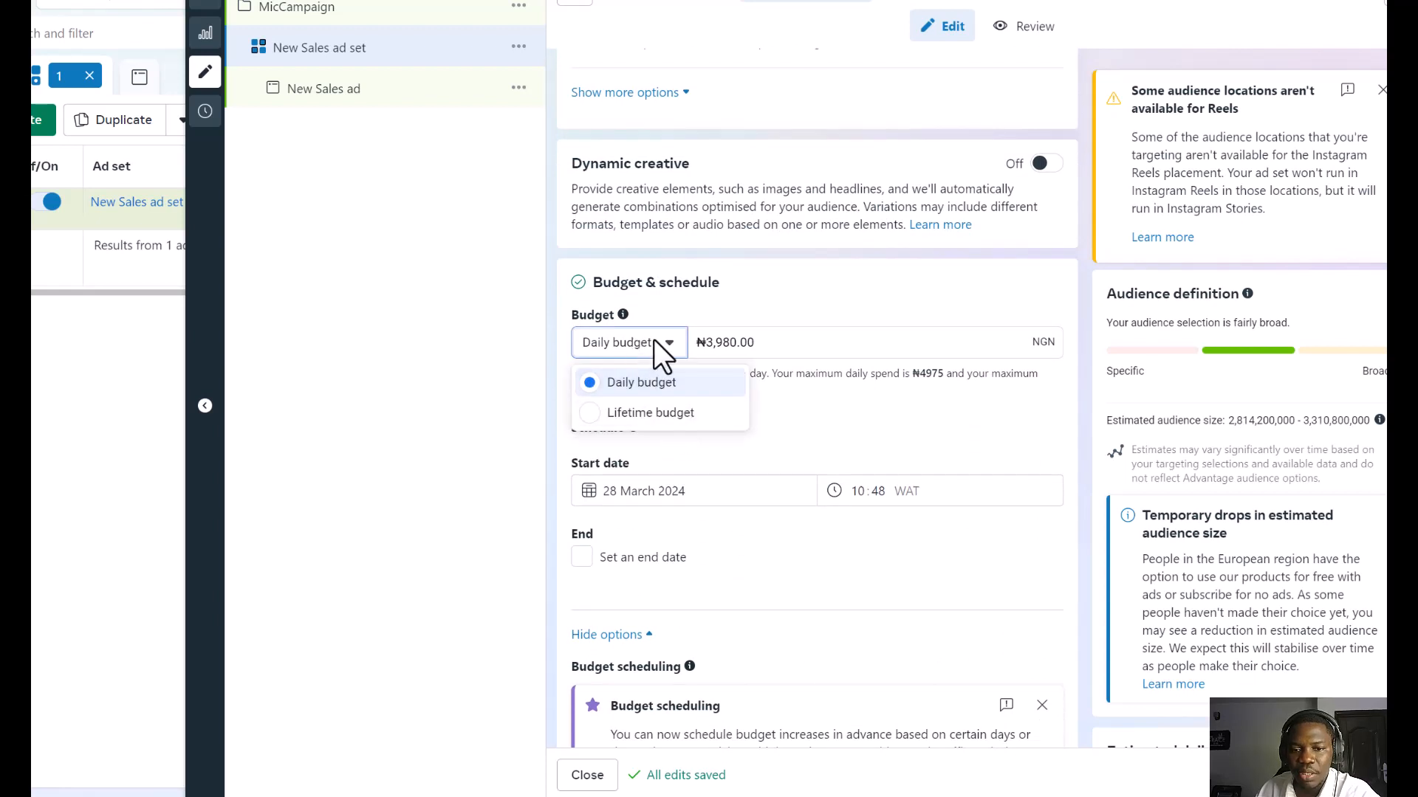
pyautogui.click(654, 342)
pyautogui.click(728, 344)
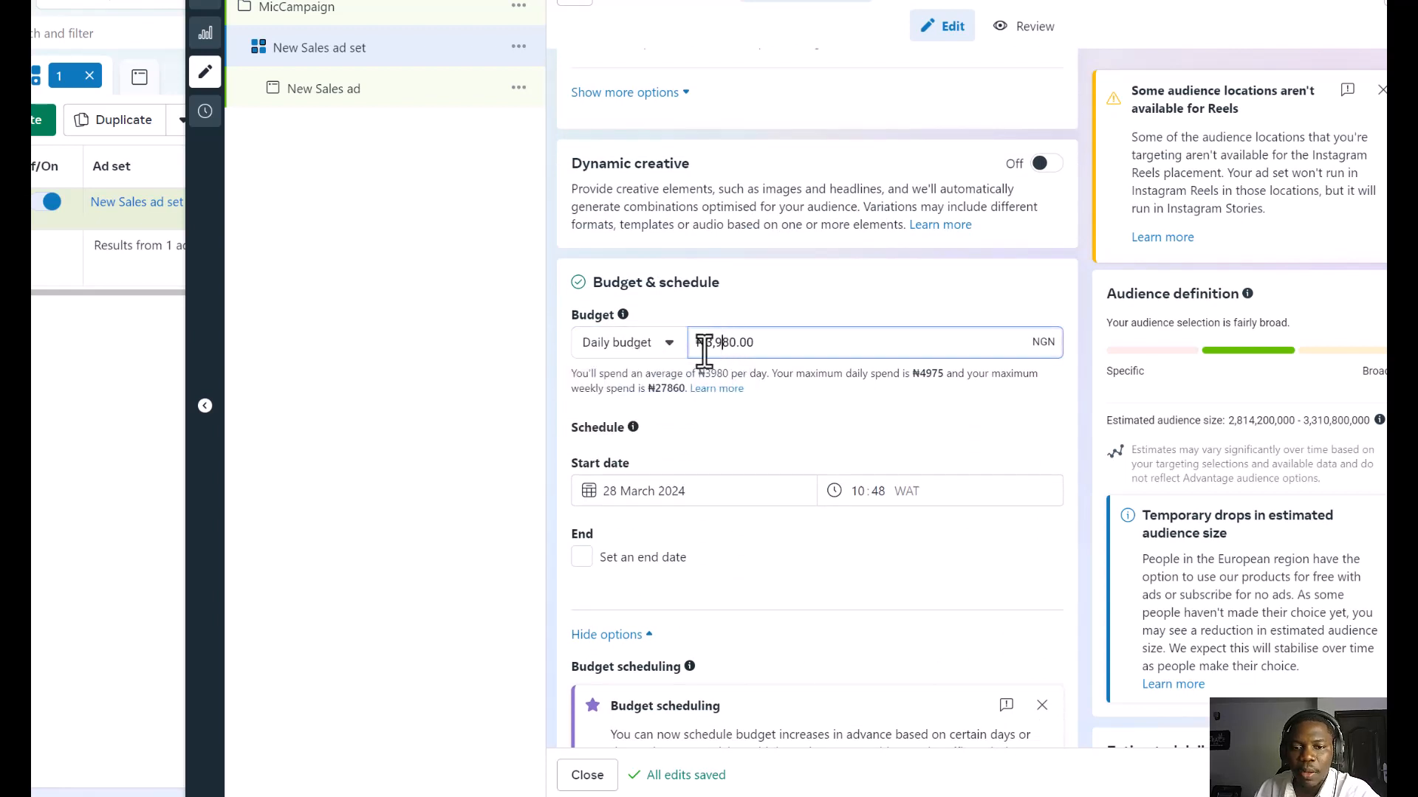
pyautogui.moveTo(751, 345); pyautogui.dragTo(729, 340)
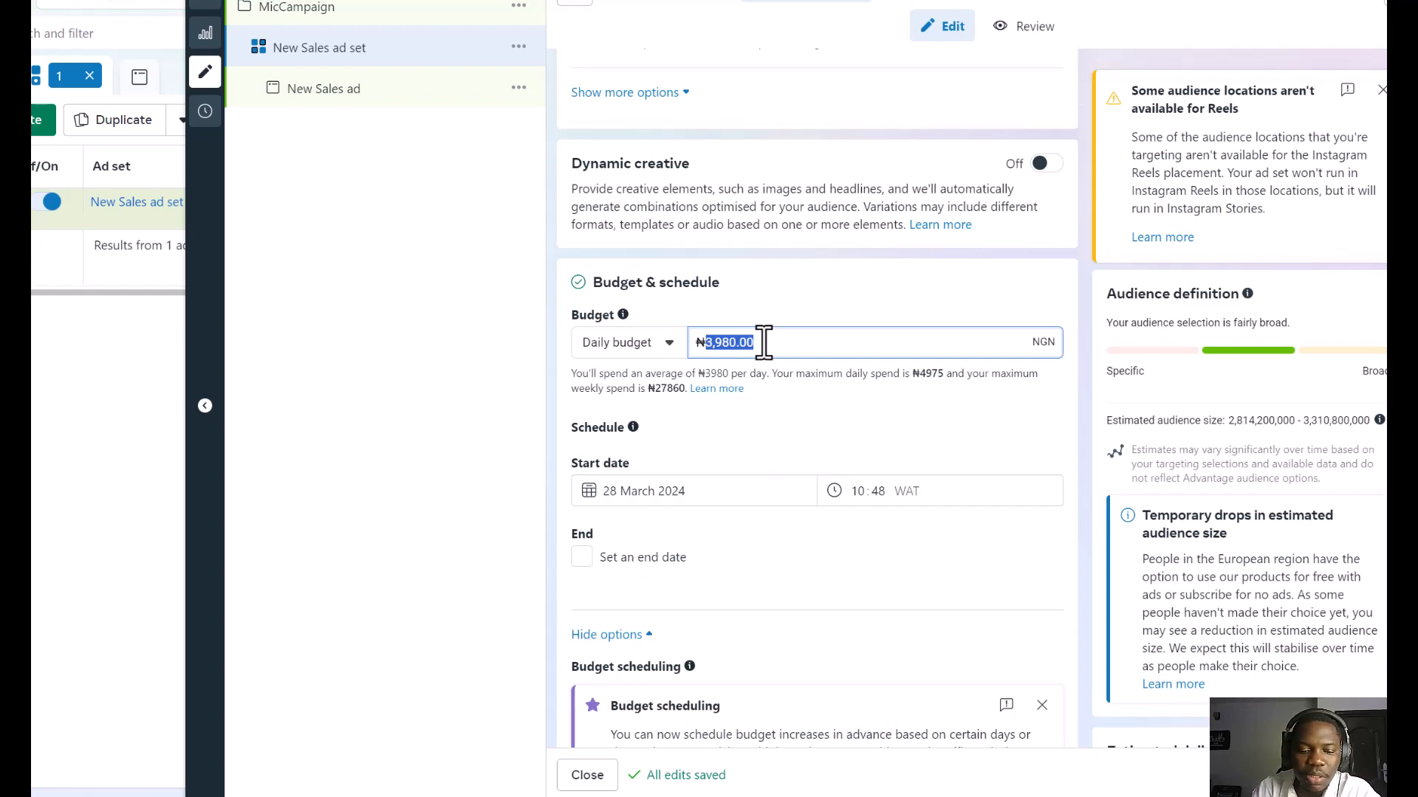
pyautogui.write('5000')
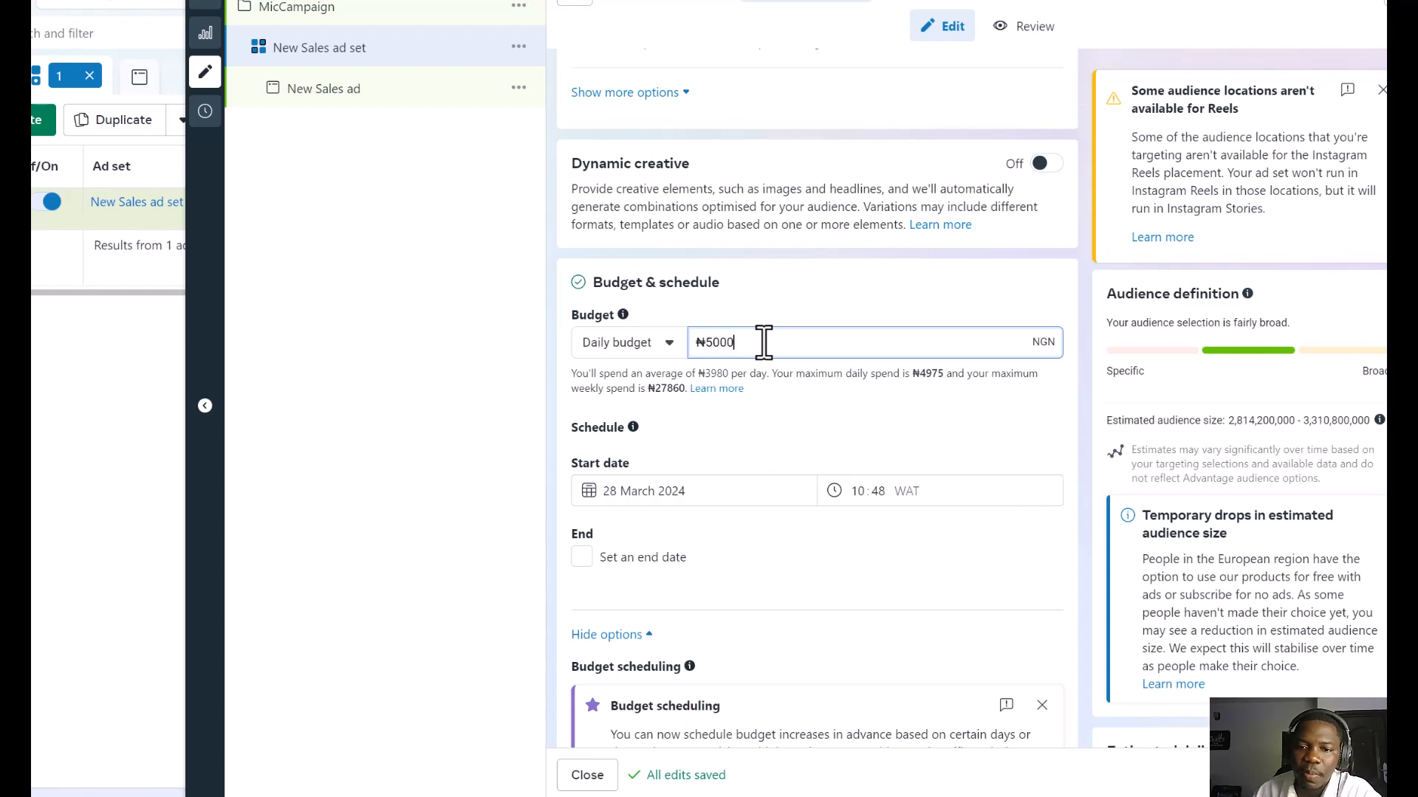
pyautogui.click(797, 319)
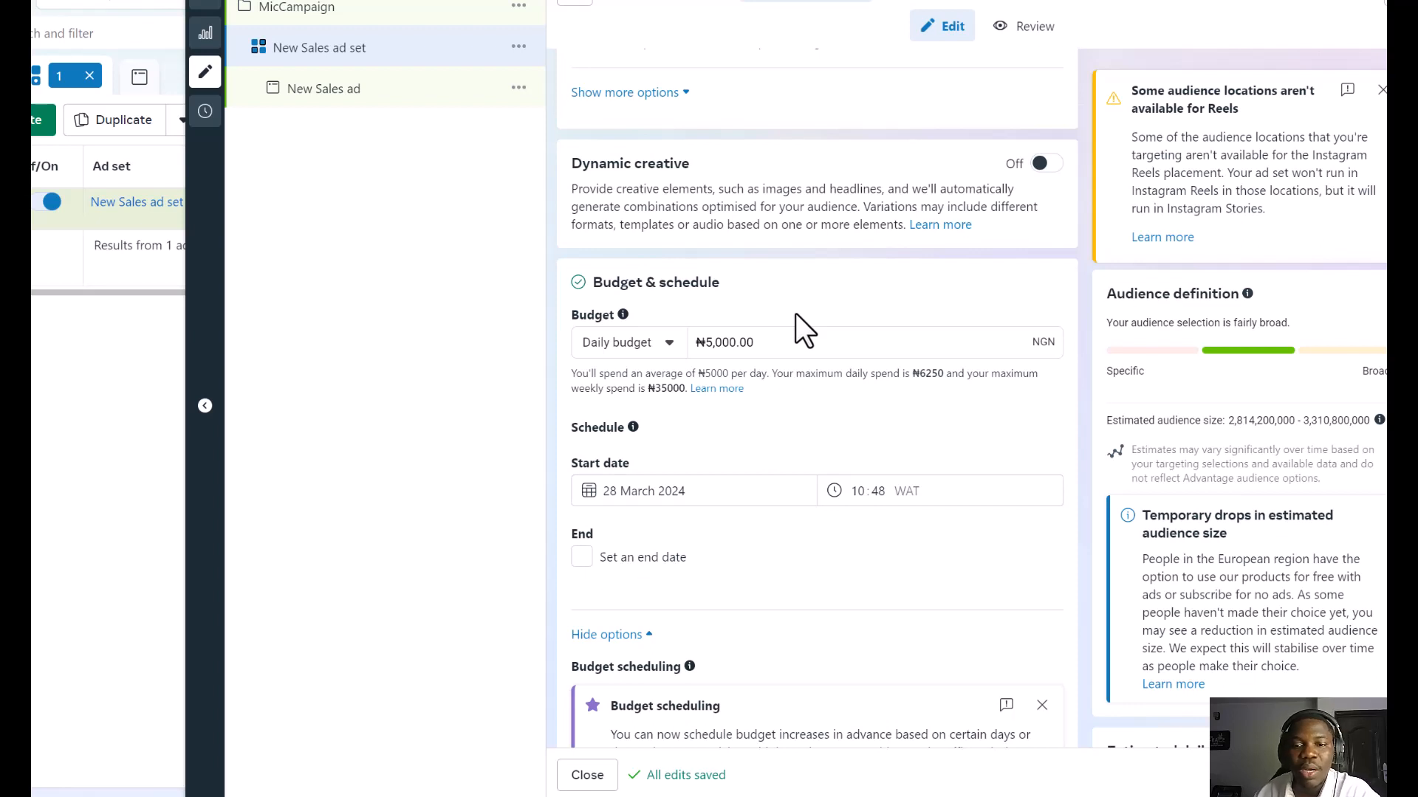
# Step: Remove Worldwide from the targeted locations in the ad set's audience controls
pyautogui.scroll(-5, 815, 396)
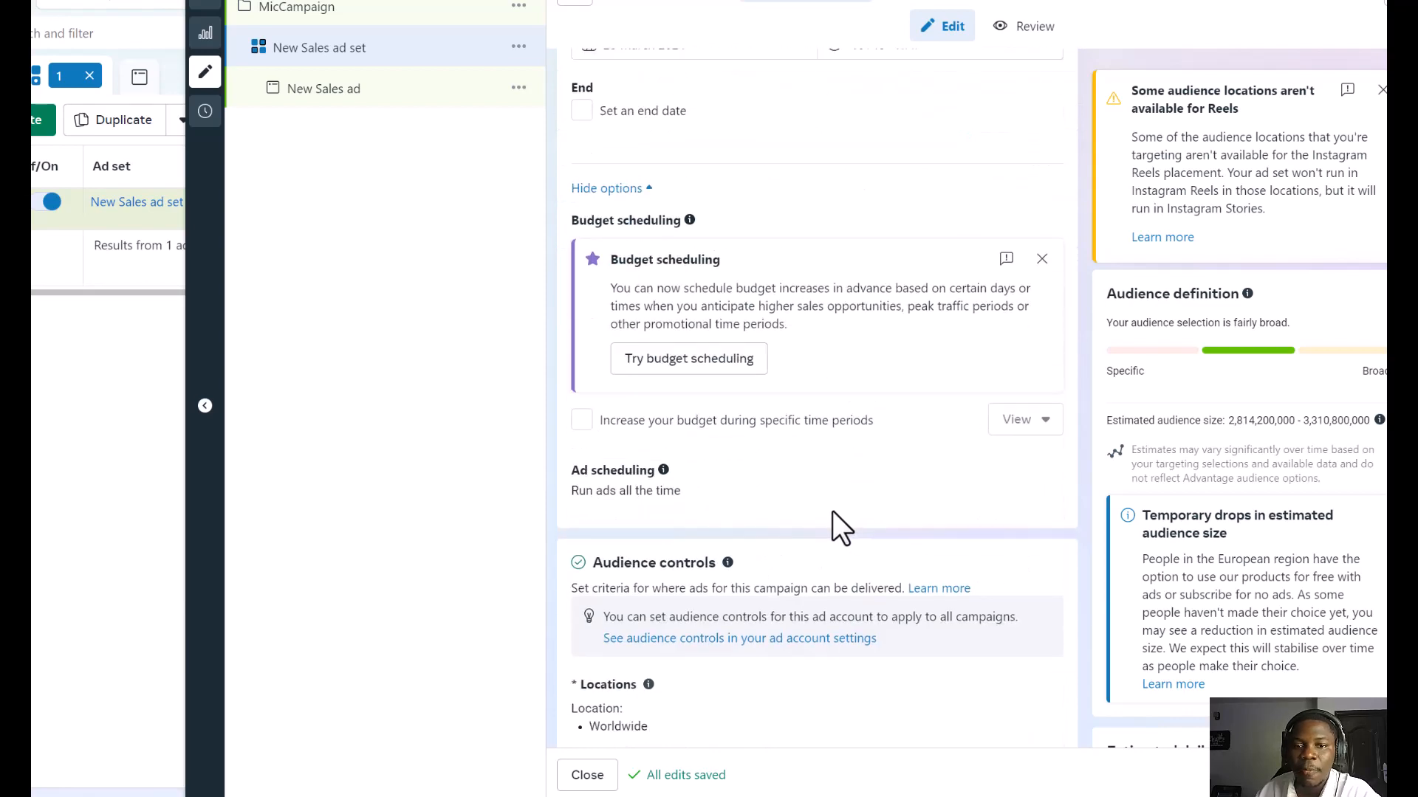
pyautogui.scroll(3, 832, 511)
pyautogui.scroll(-6, 835, 519)
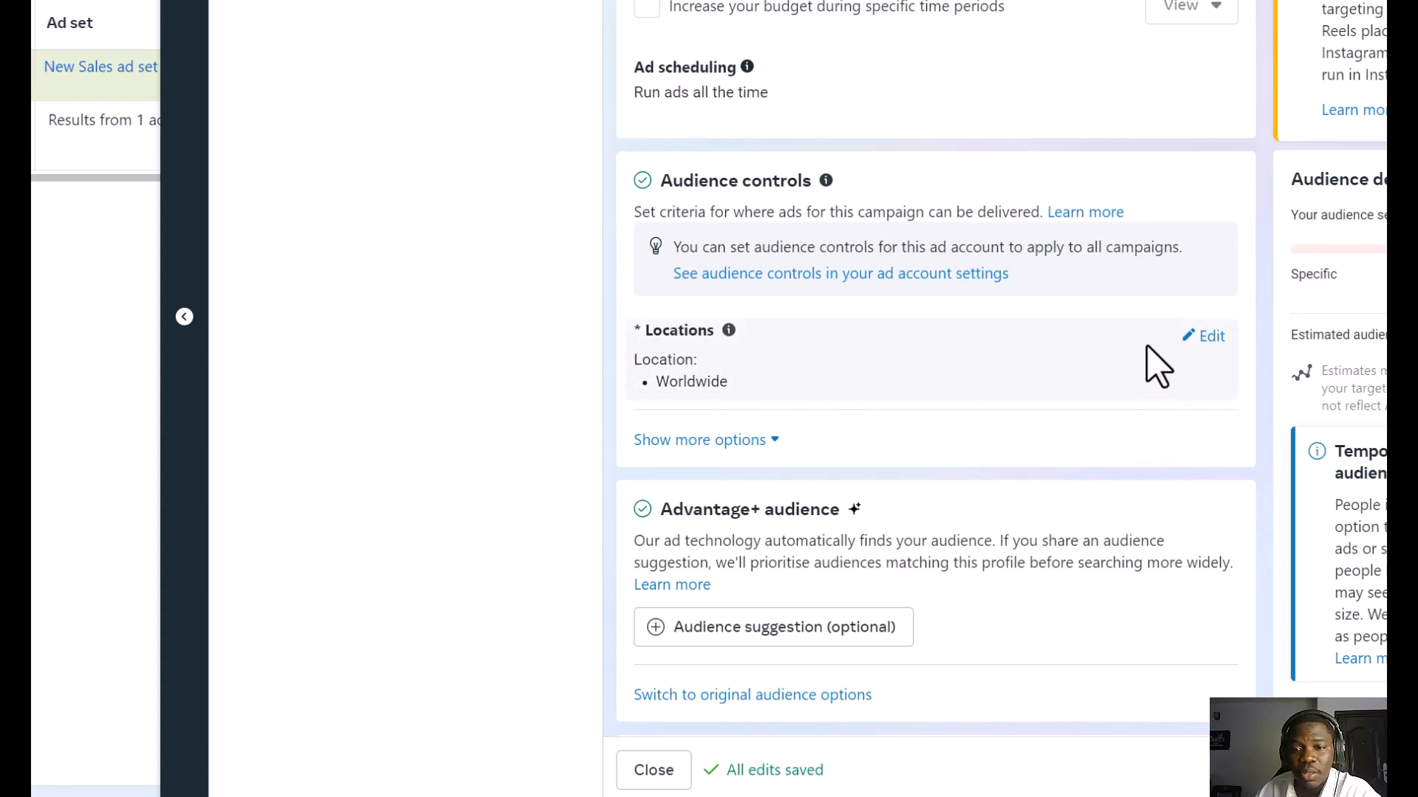
pyautogui.click(1204, 338)
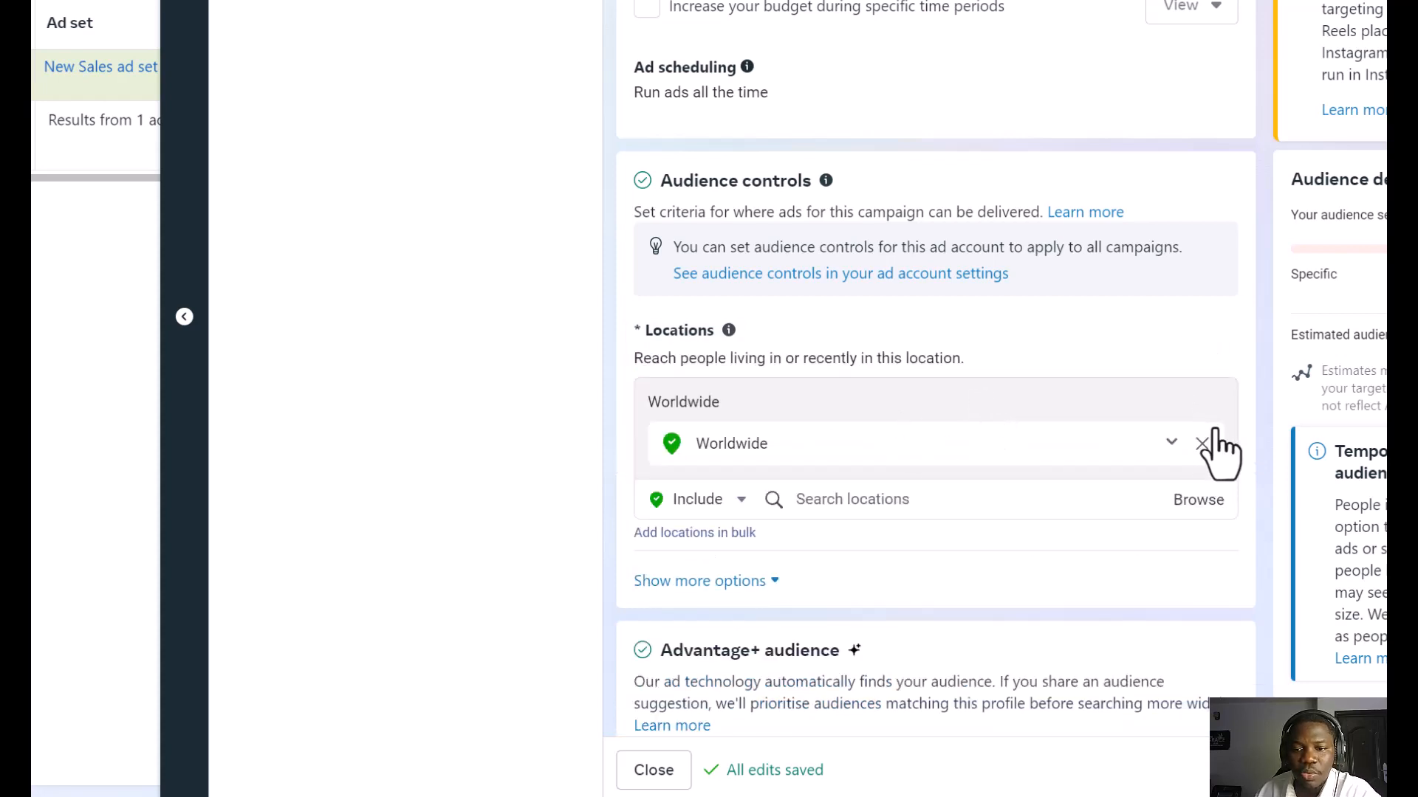
pyautogui.click(1203, 444)
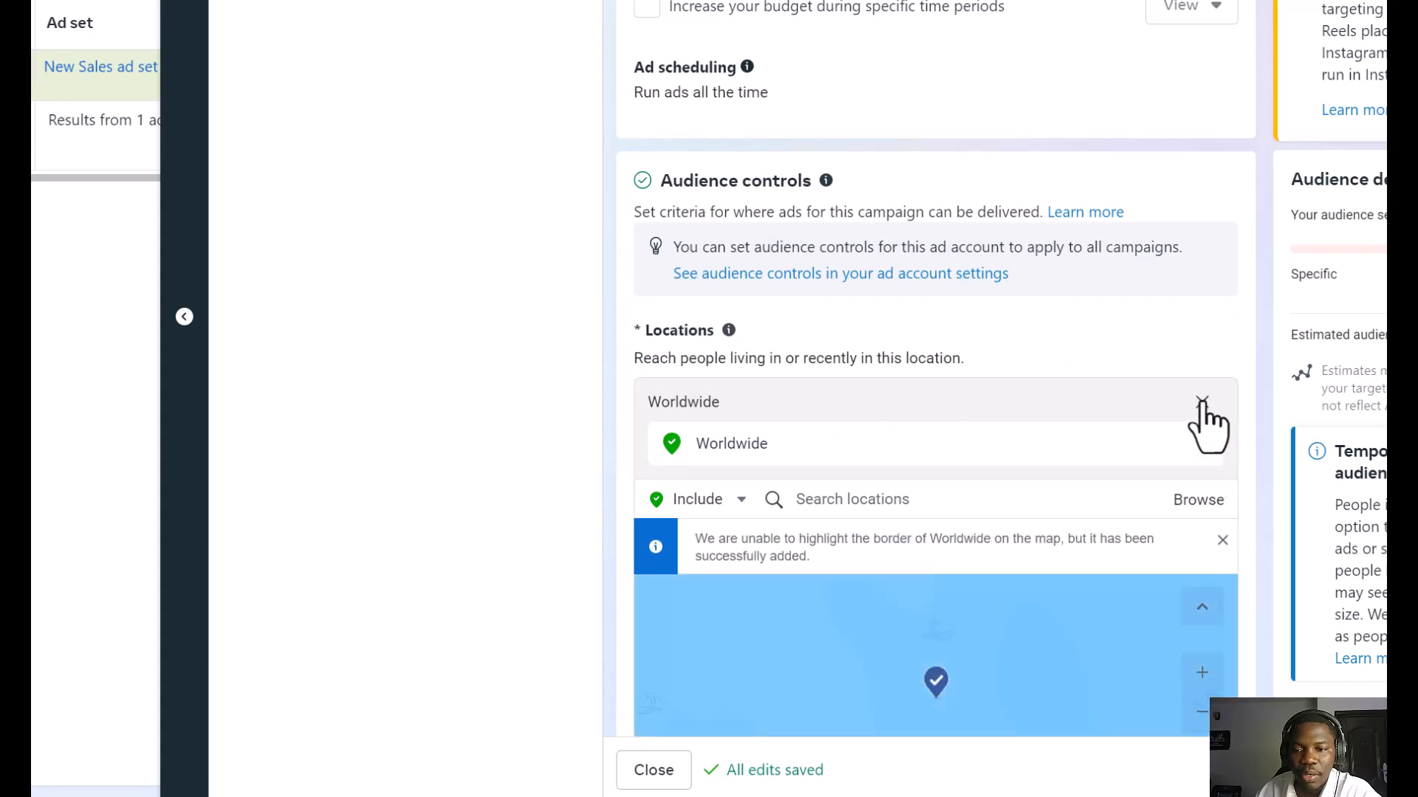
pyautogui.click(1201, 403)
# Step: Search for "united states" and include the country United States as the audience location
pyautogui.click(886, 455)
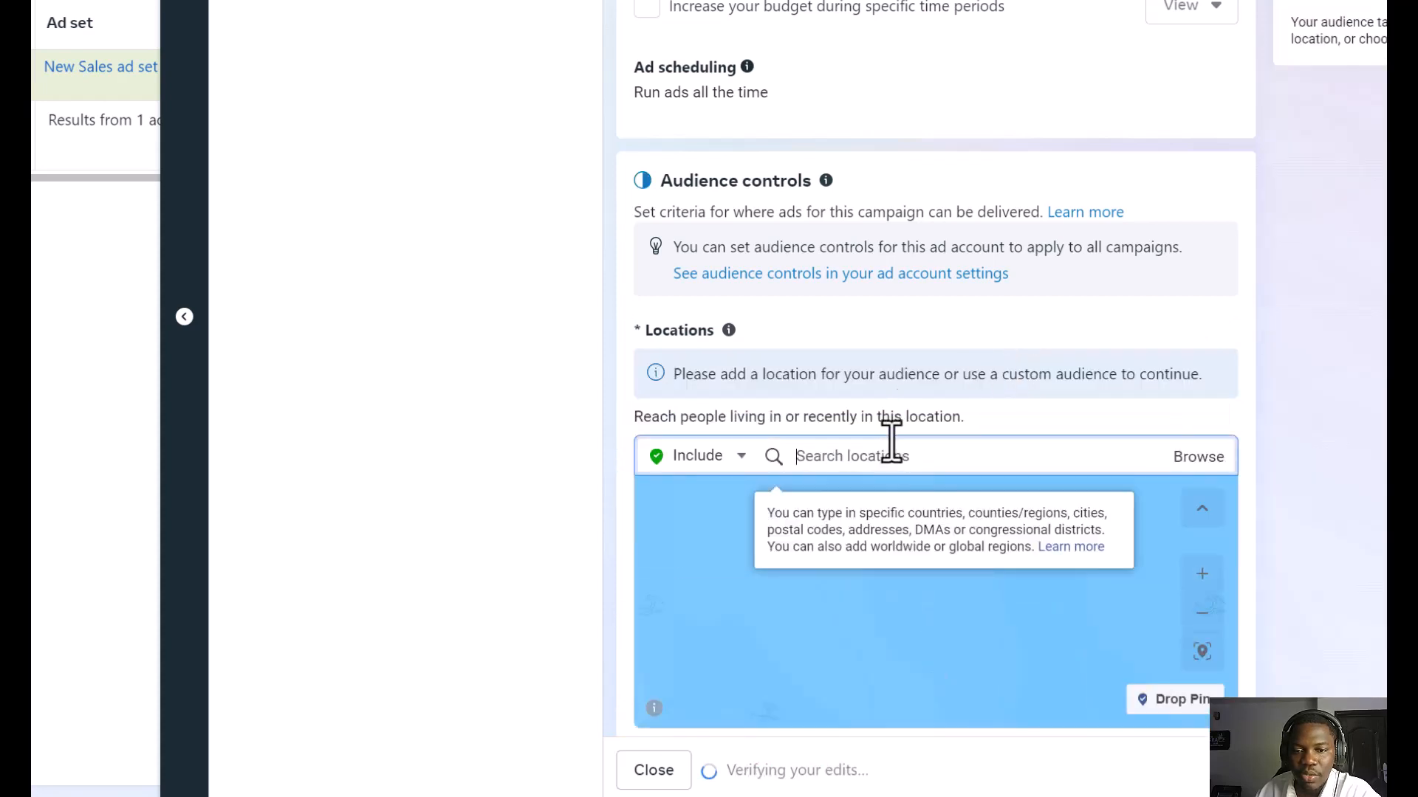
pyautogui.scroll(-3, 918, 378)
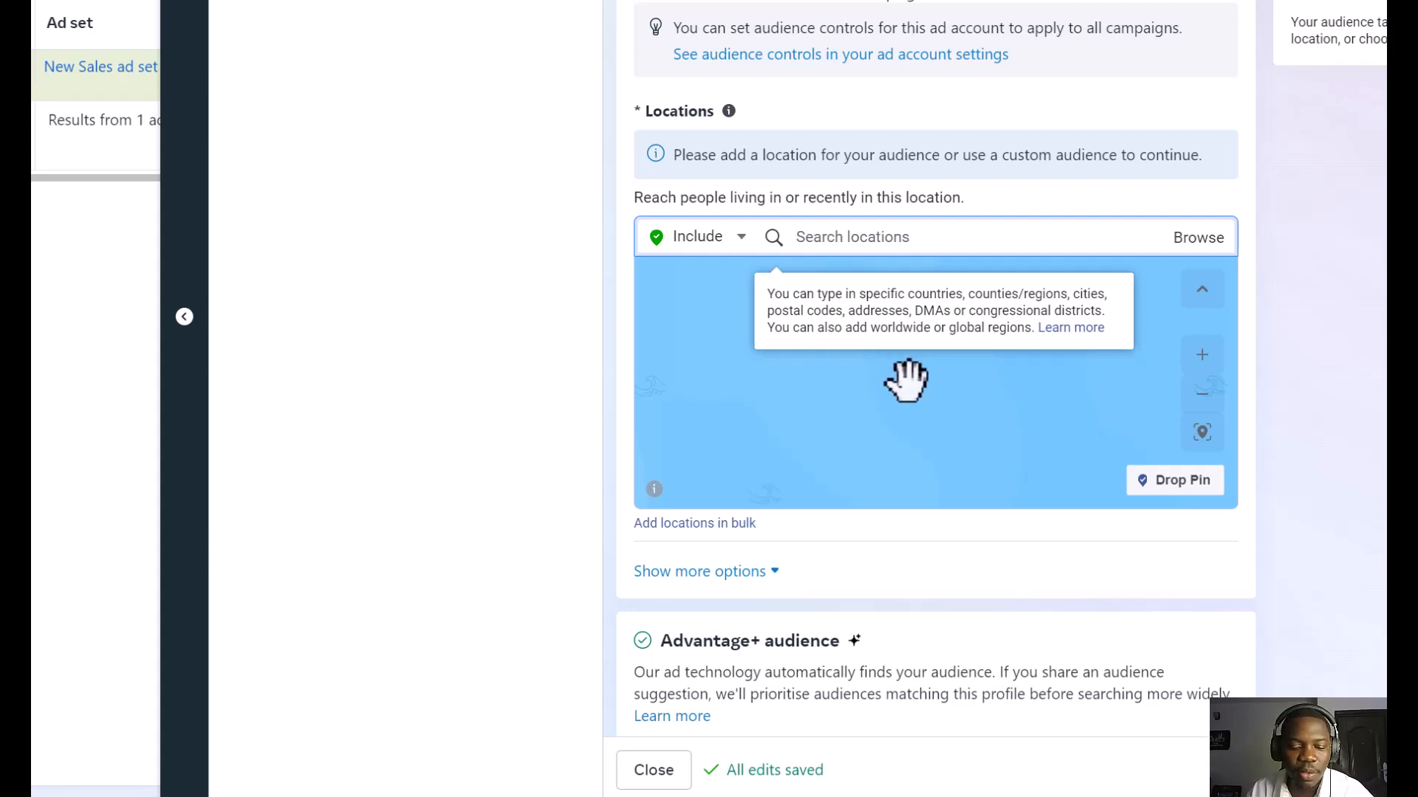
pyautogui.write('united stat')
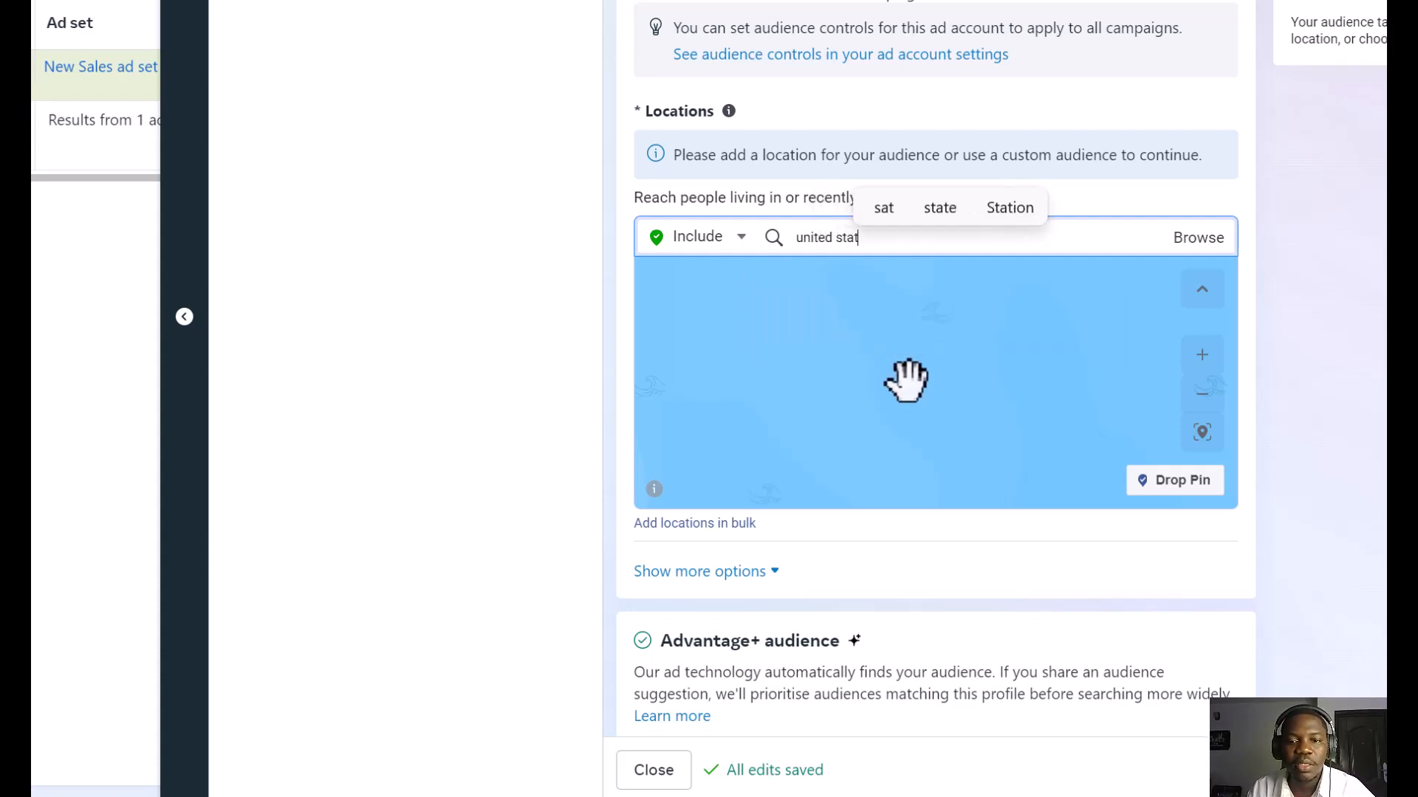
pyautogui.write('es')
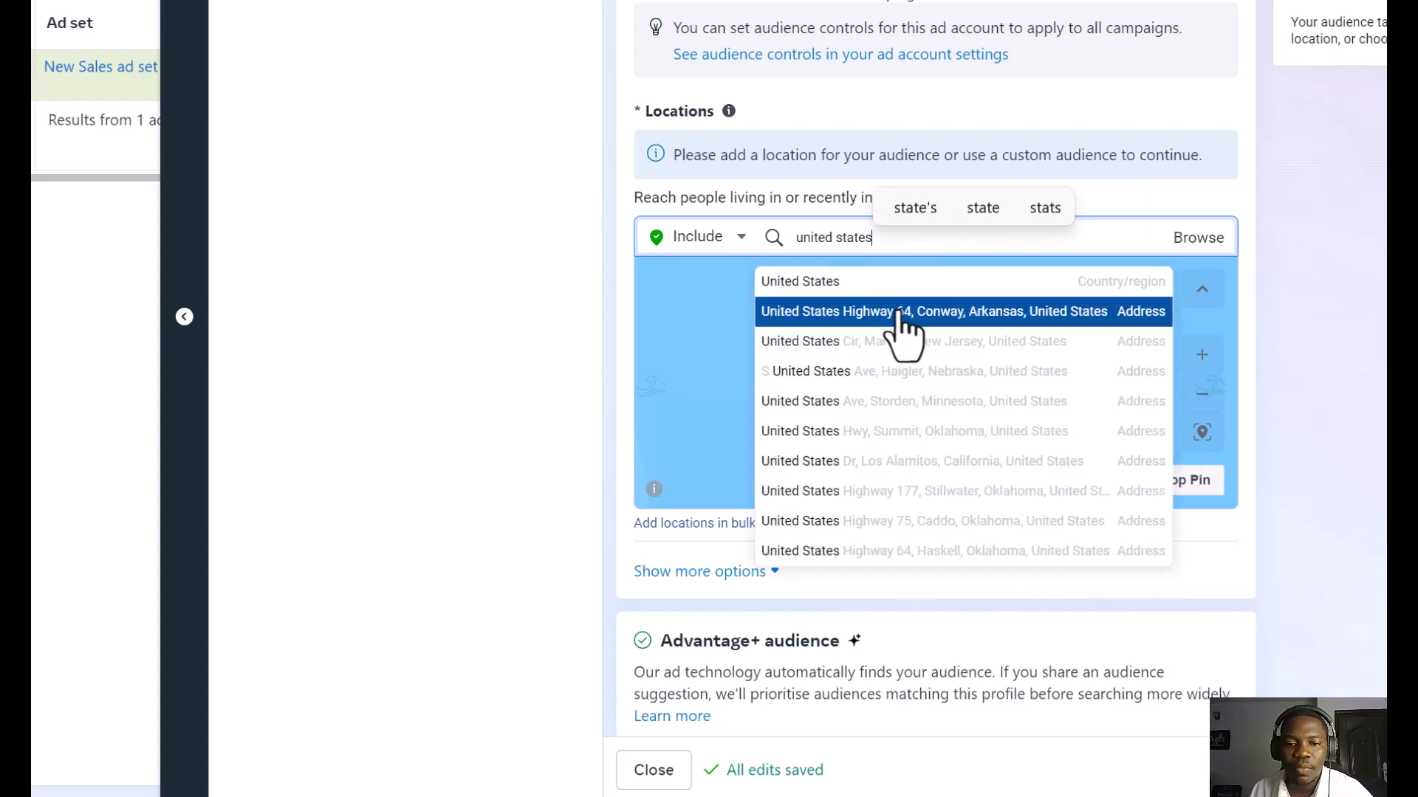
pyautogui.click(864, 284)
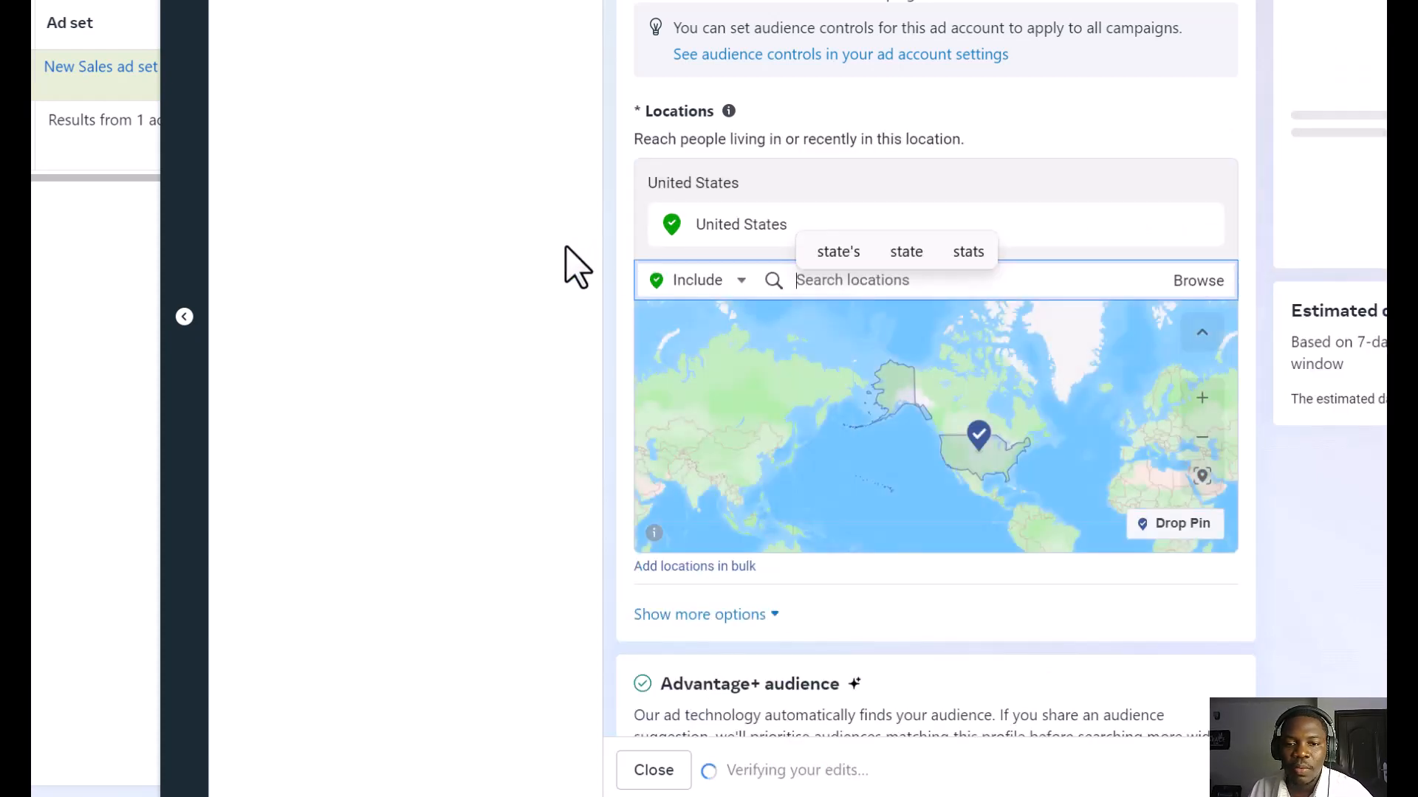
# Step: Examine the estimated daily reach and conversions alongside the ad set's daily budget and location settings
pyautogui.moveTo(1381, 411)
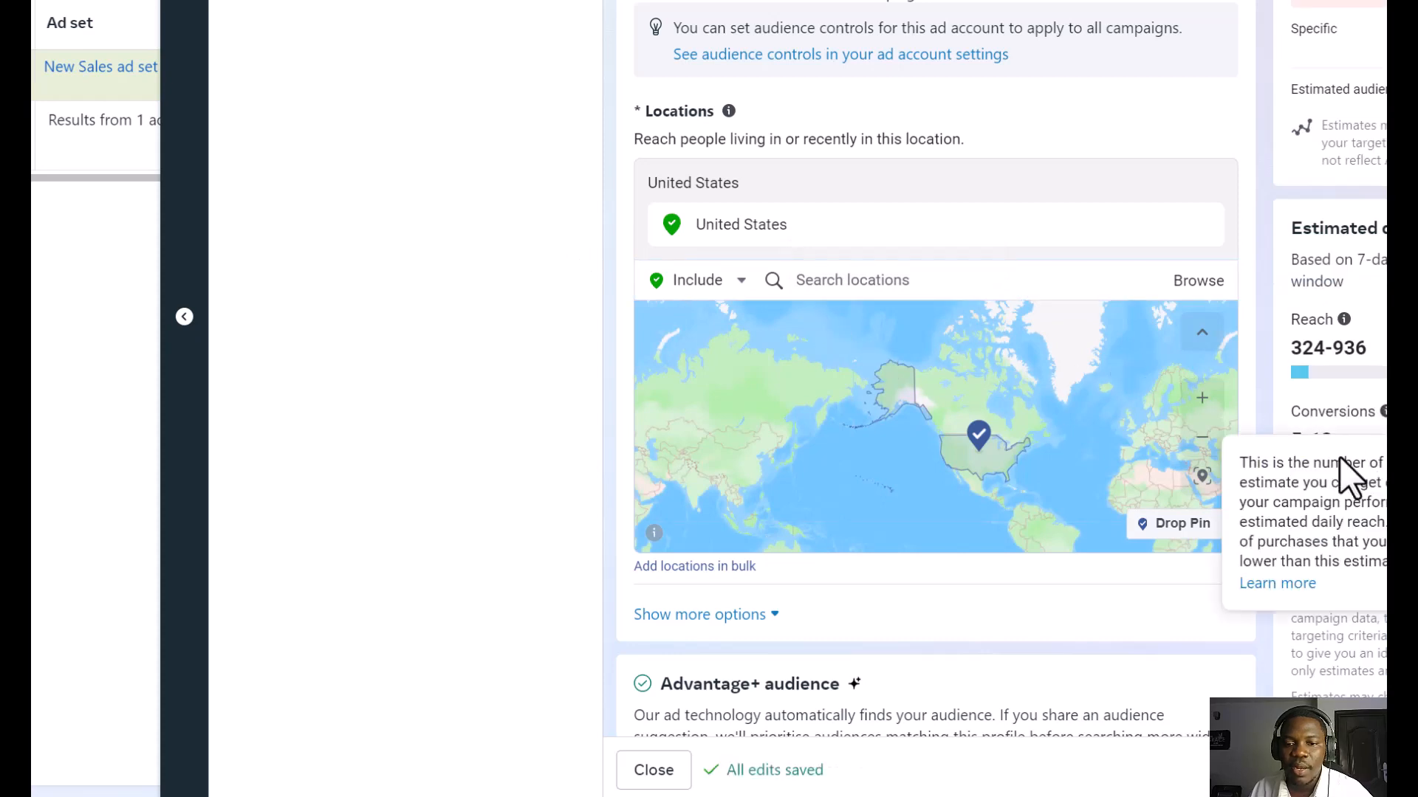
pyautogui.hscroll(3, 1292, 459)
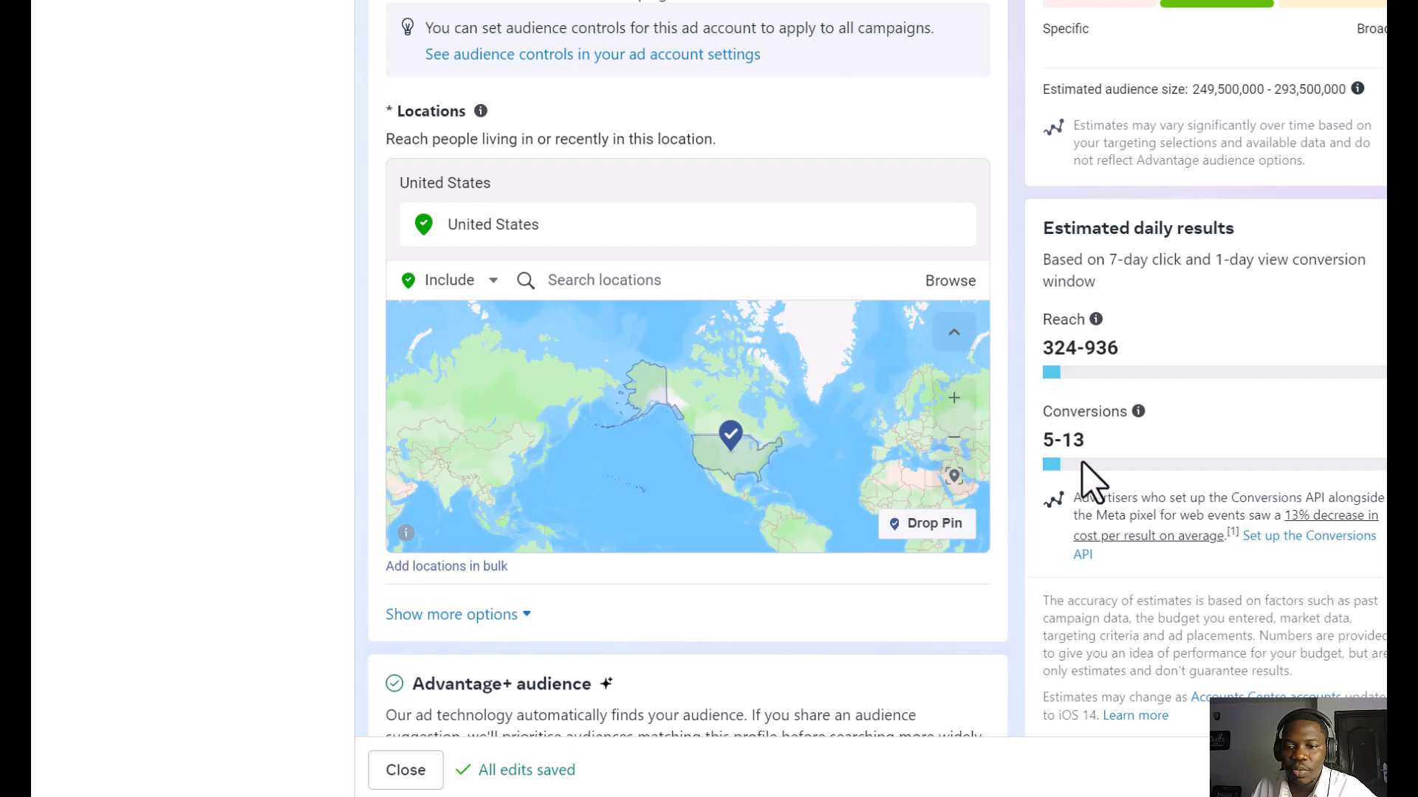
pyautogui.scroll(-2, 1080, 432)
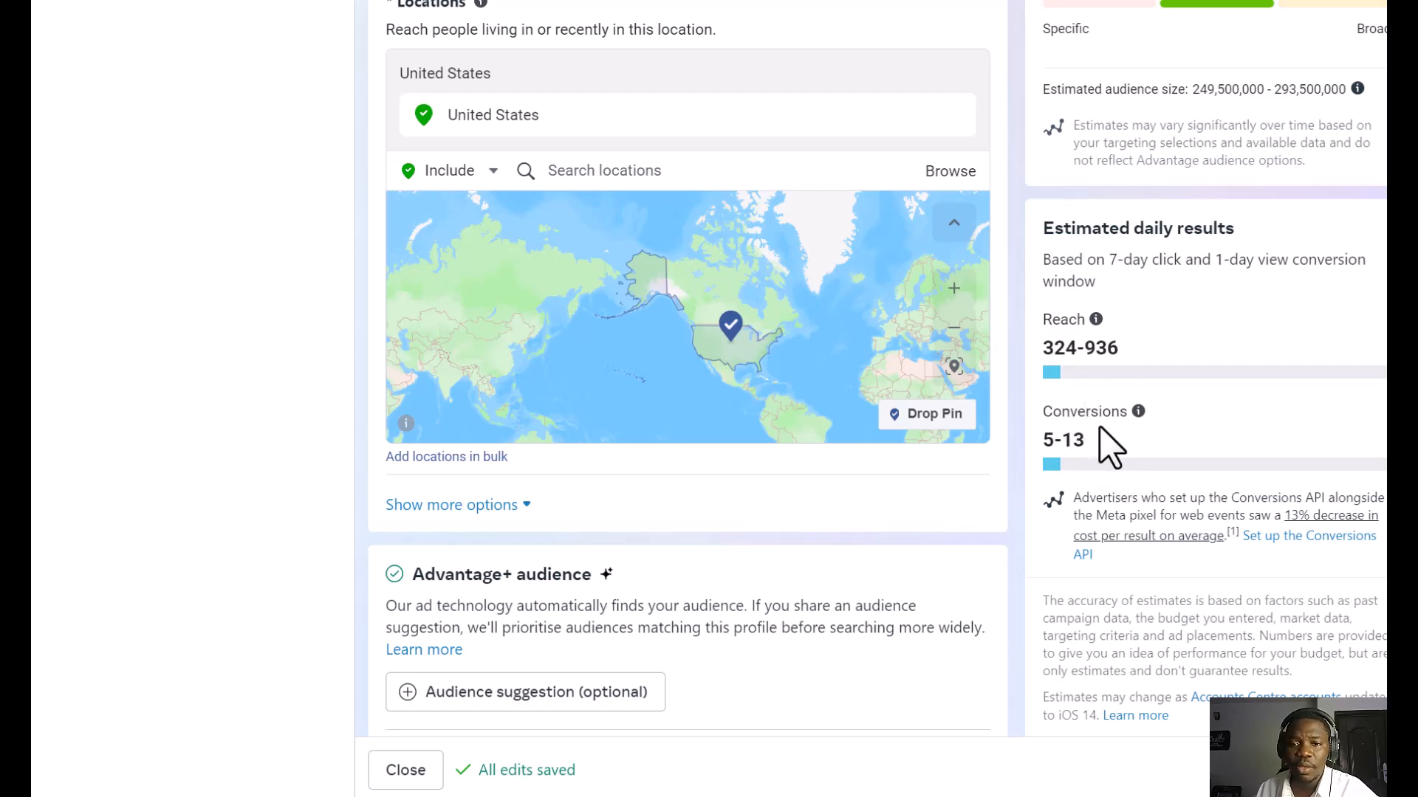
pyautogui.scroll(5, 557, 291)
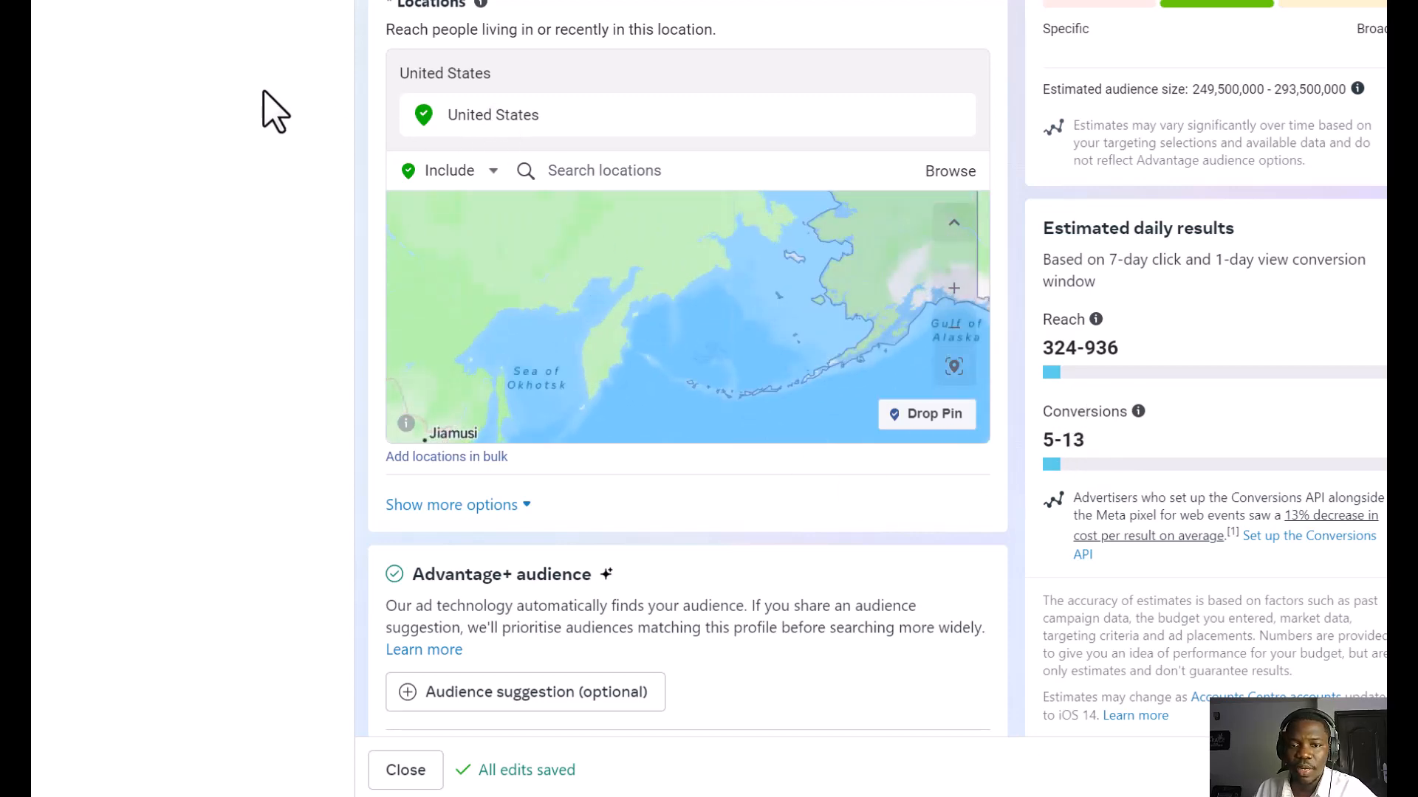
pyautogui.scroll(-4, 563, 91)
pyautogui.scroll(7, 1001, 354)
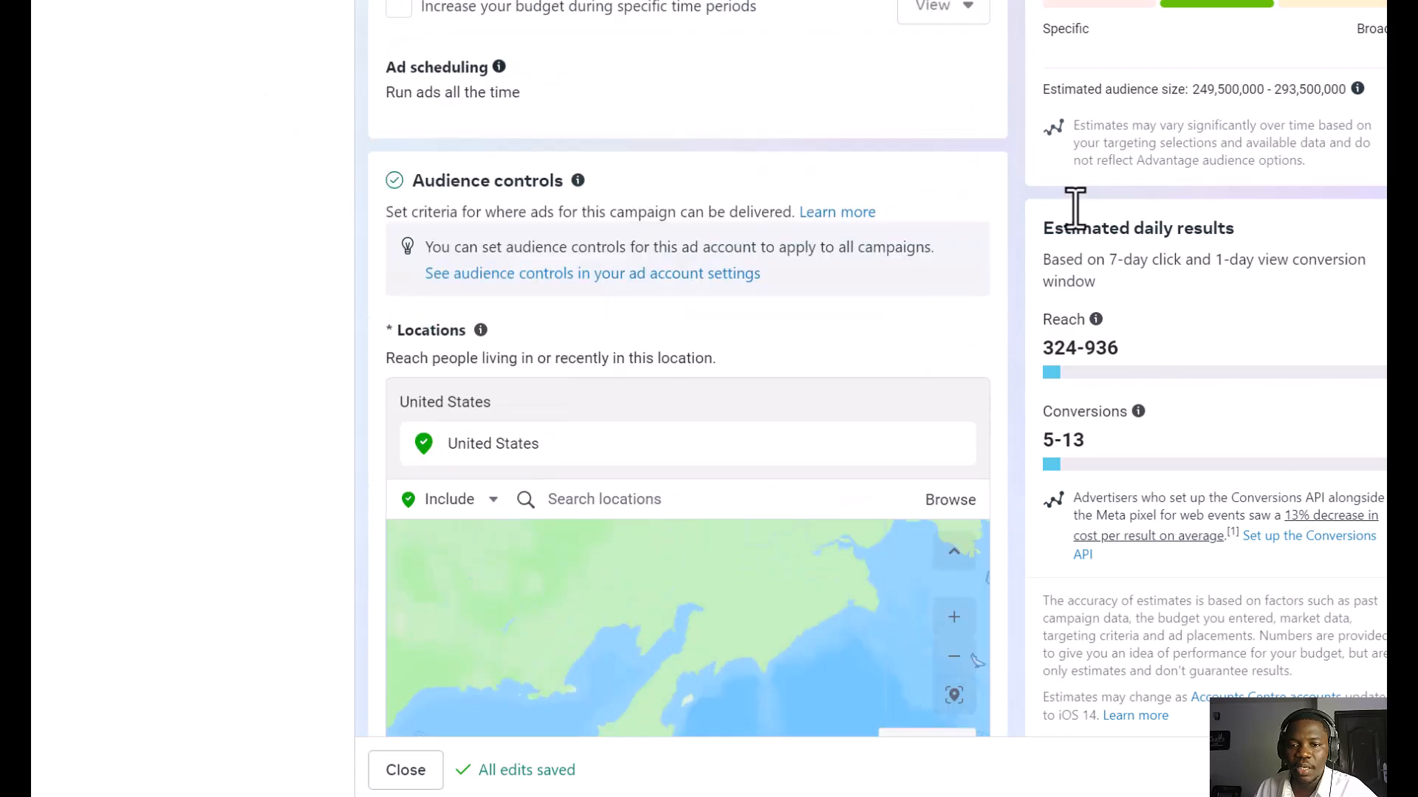
pyautogui.scroll(10, 658, 247)
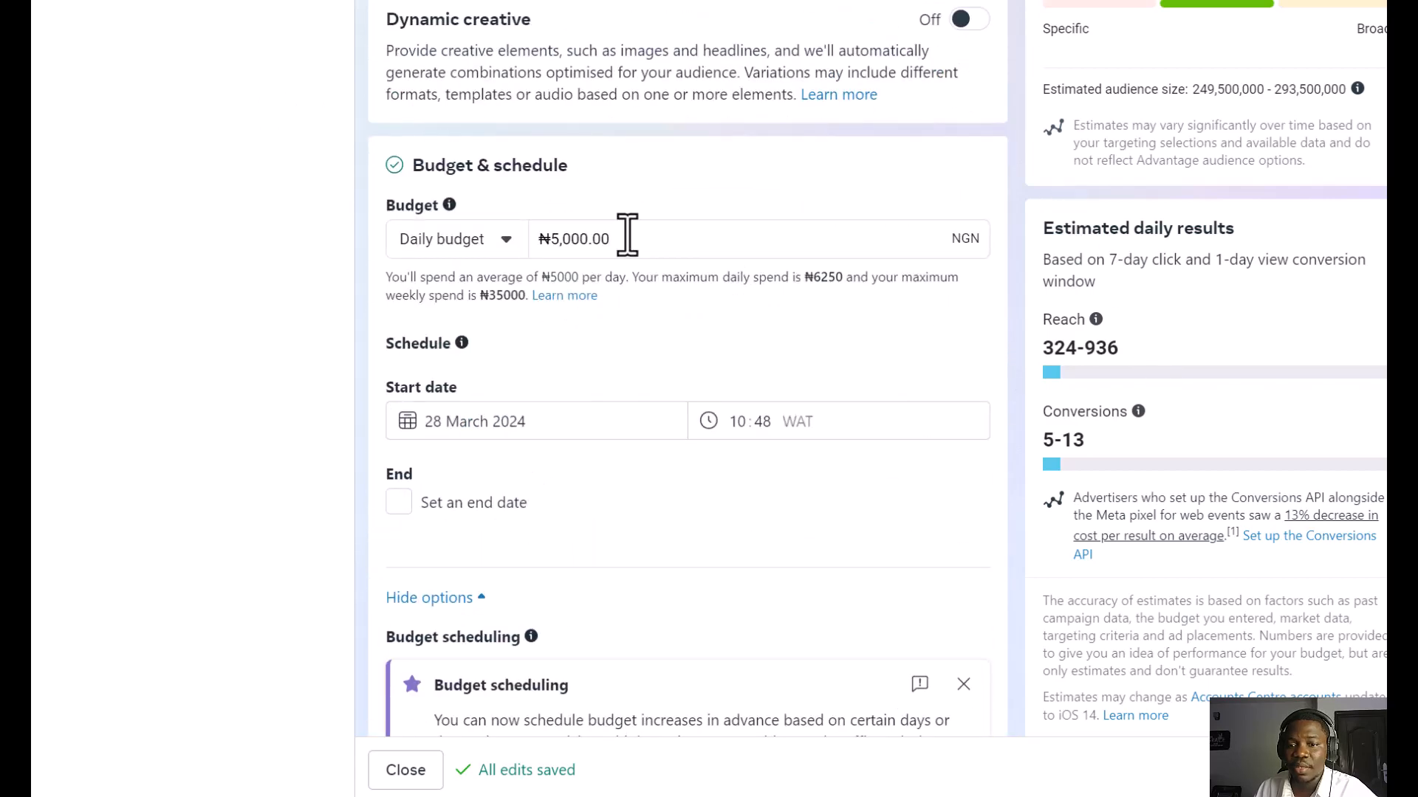
pyautogui.scroll(-9, 849, 362)
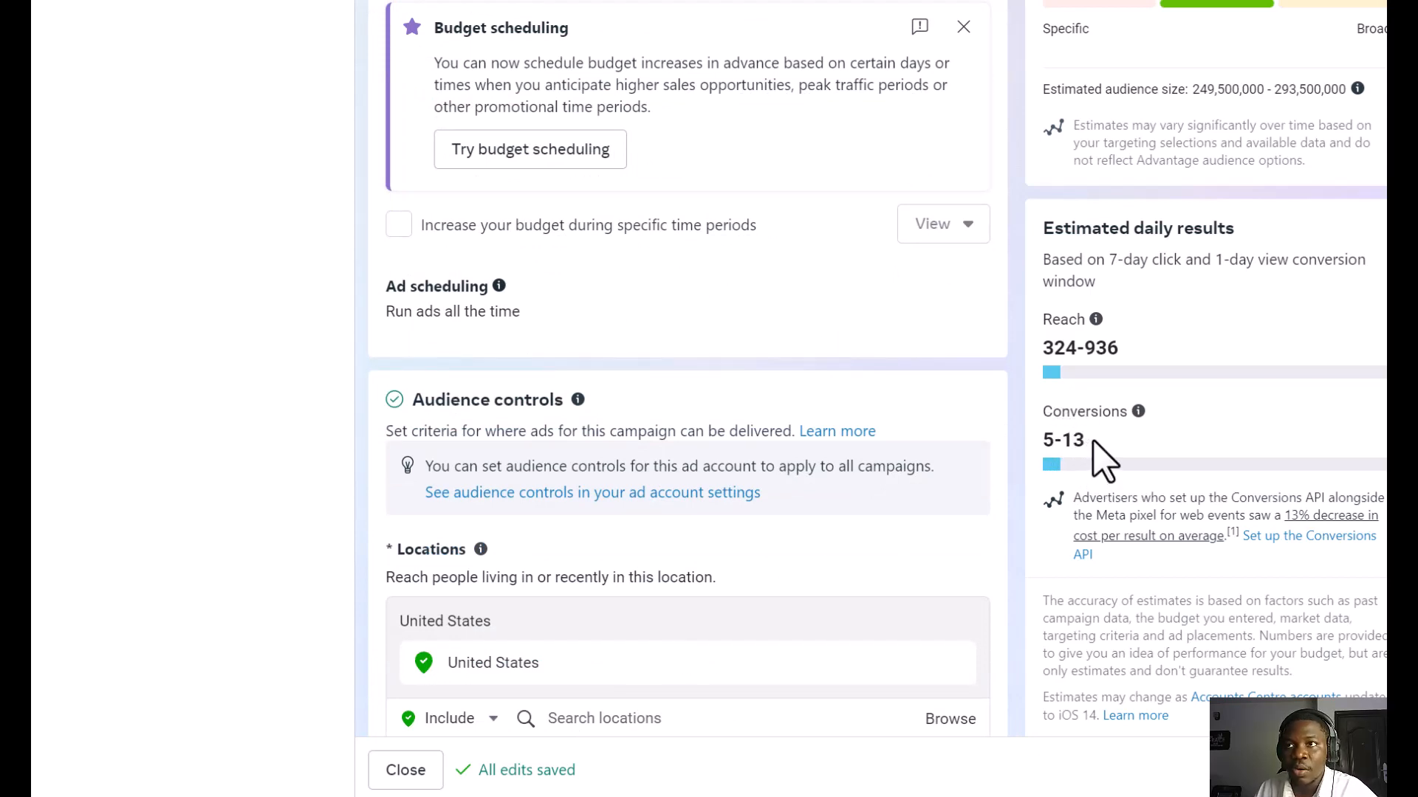
# Step: Open the optional audience suggestion settings in the ad set's Advantage+ audience section
pyautogui.scroll(-10, 1040, 422)
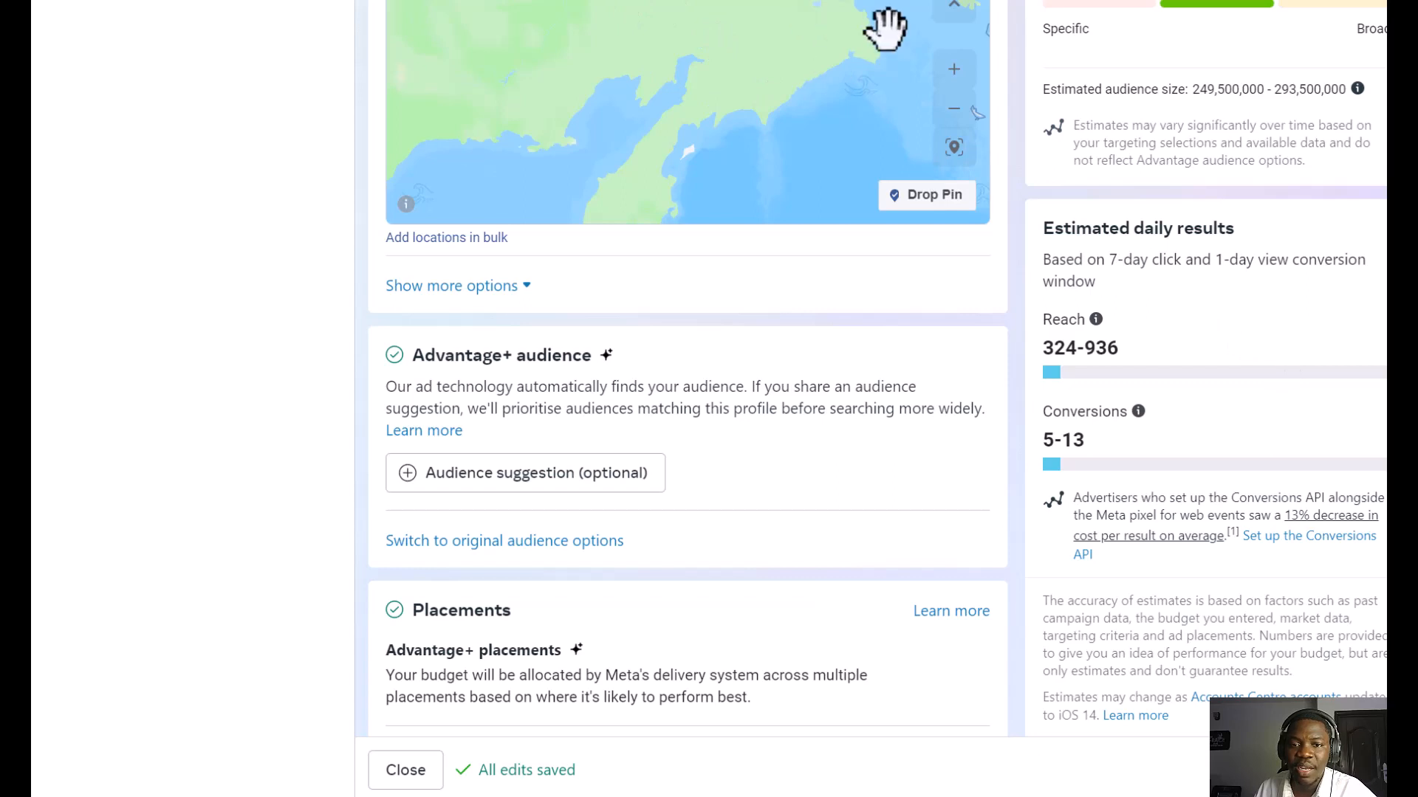
pyautogui.scroll(3, 627, 86)
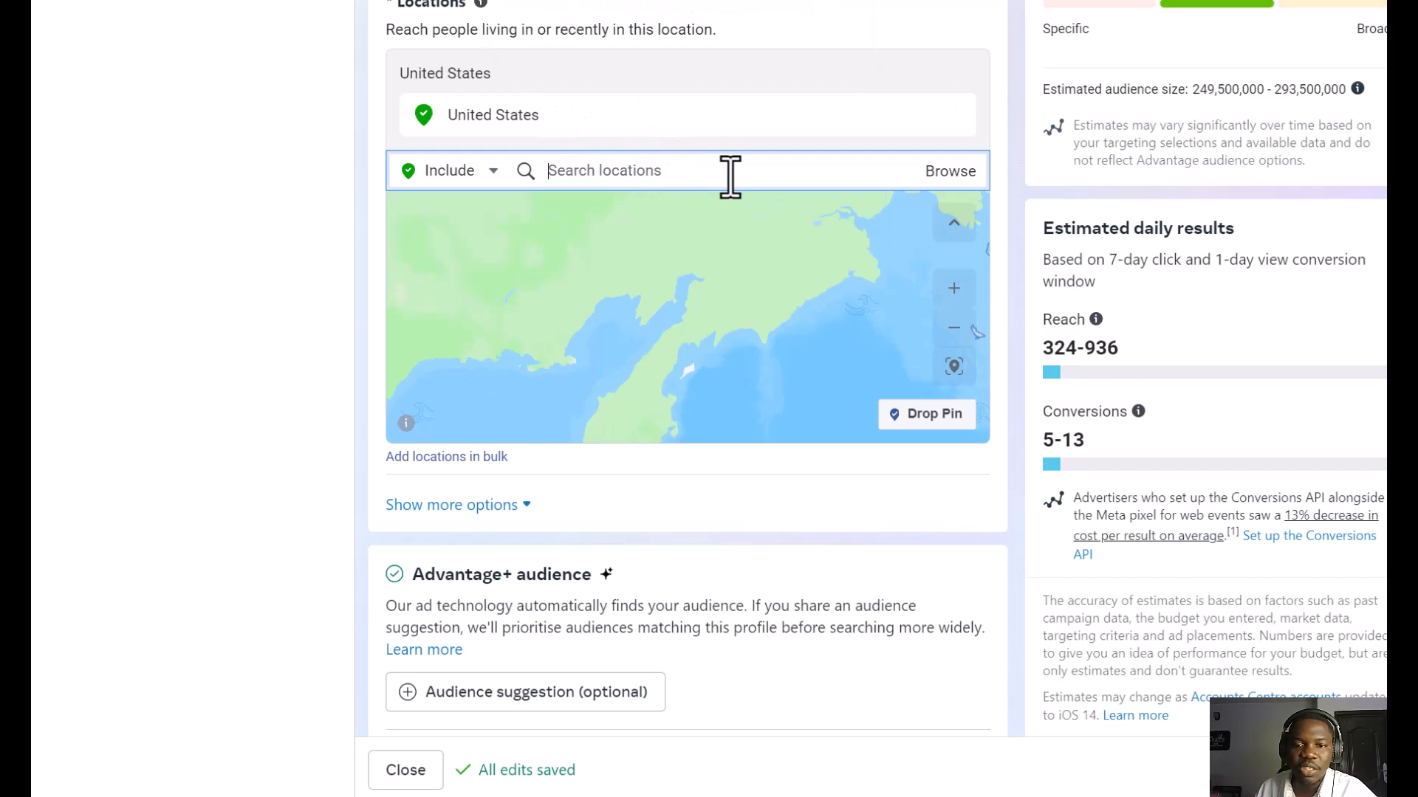
pyautogui.scroll(-4, 658, 640)
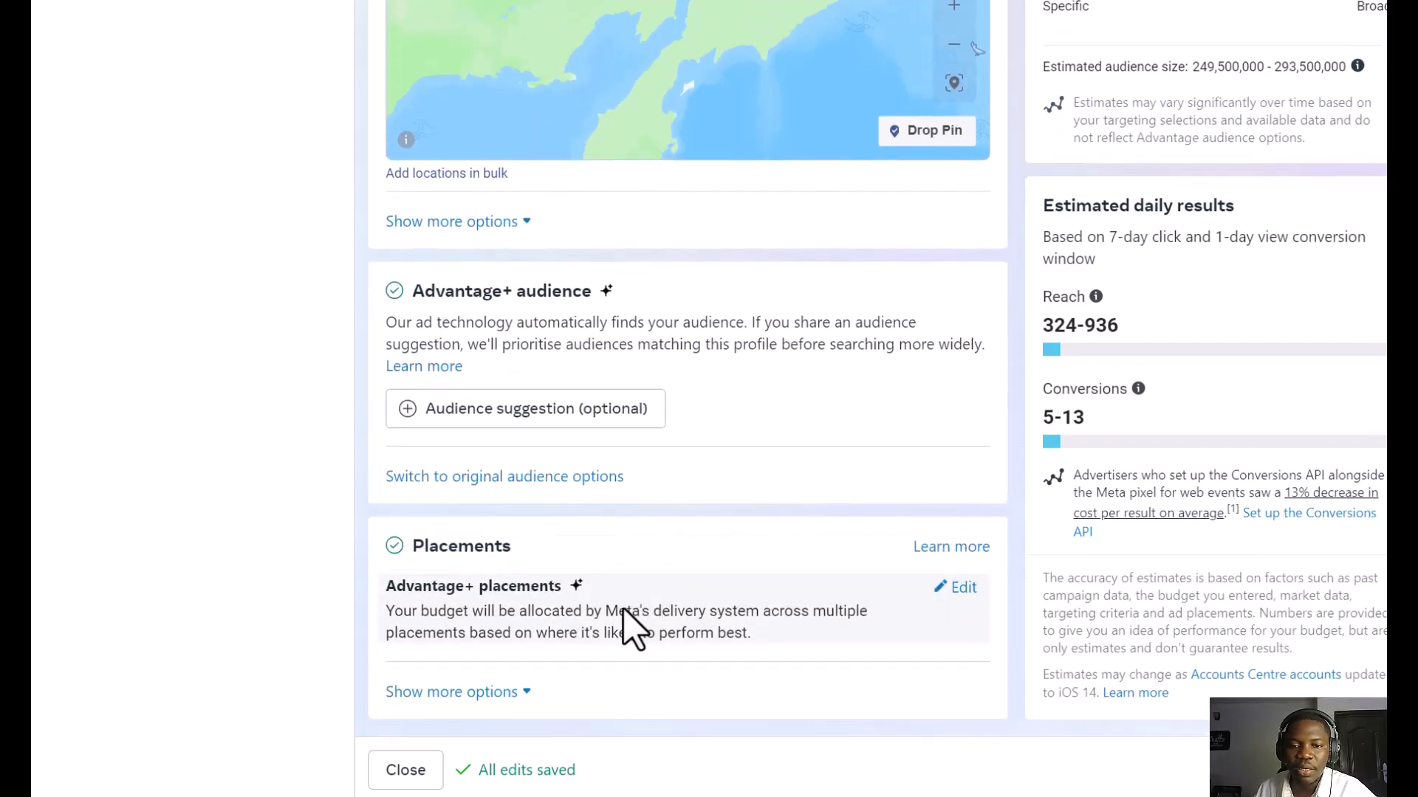
pyautogui.click(550, 411)
pyautogui.scroll(-3, 557, 443)
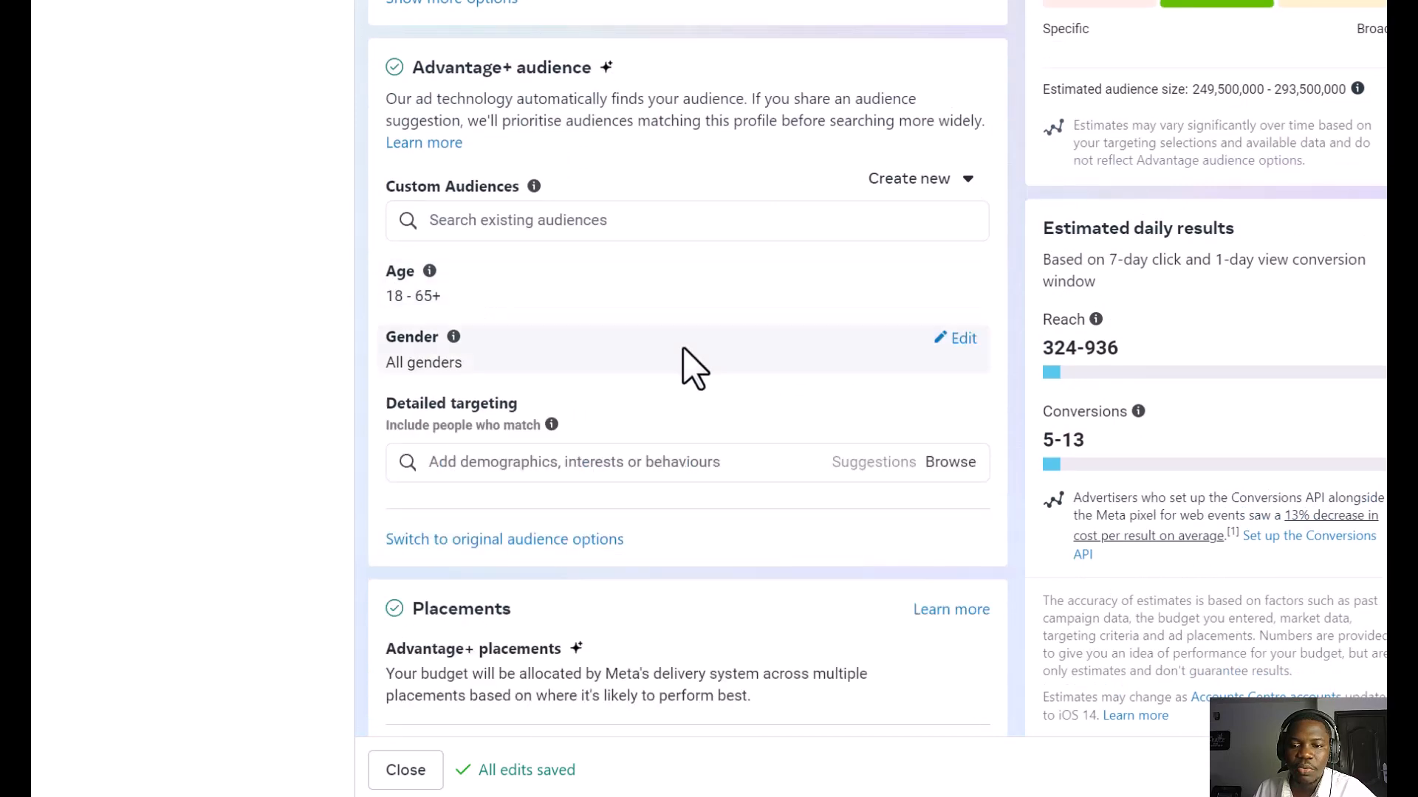
# Step: Edit the audience's age range and keep the minimum age at 18
pyautogui.click(952, 273)
pyautogui.click(474, 305)
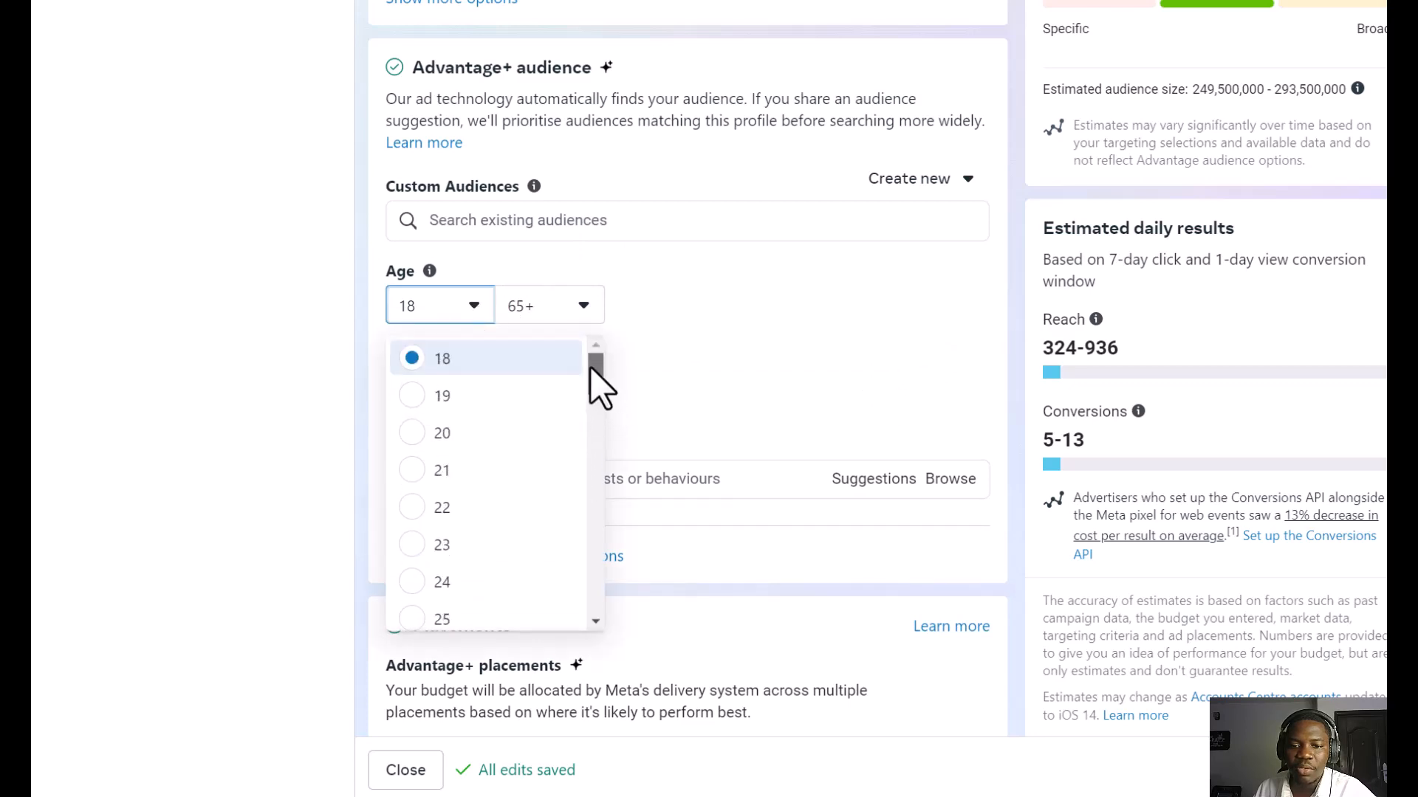
pyautogui.moveTo(584, 374); pyautogui.dragTo(597, 383)
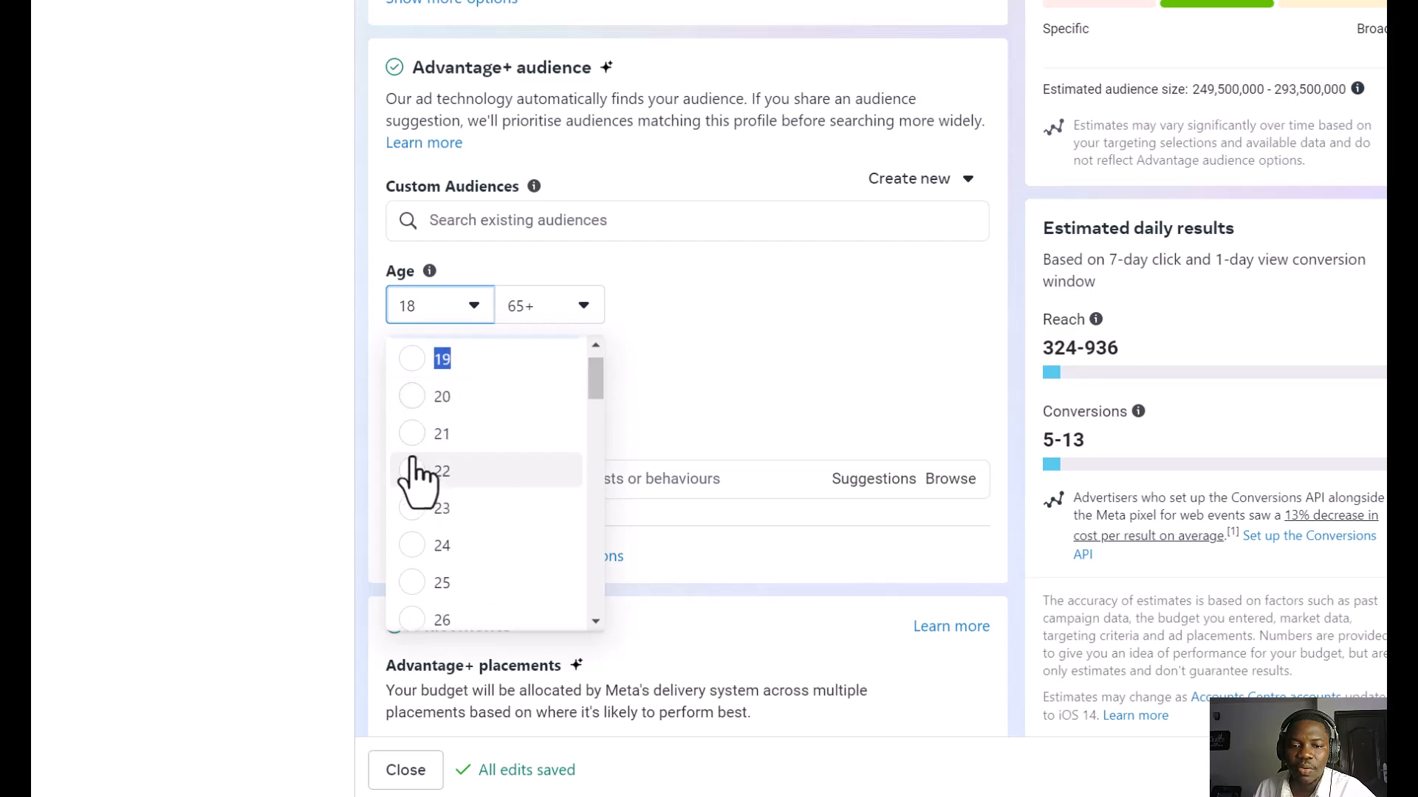
pyautogui.moveTo(592, 386); pyautogui.dragTo(592, 375)
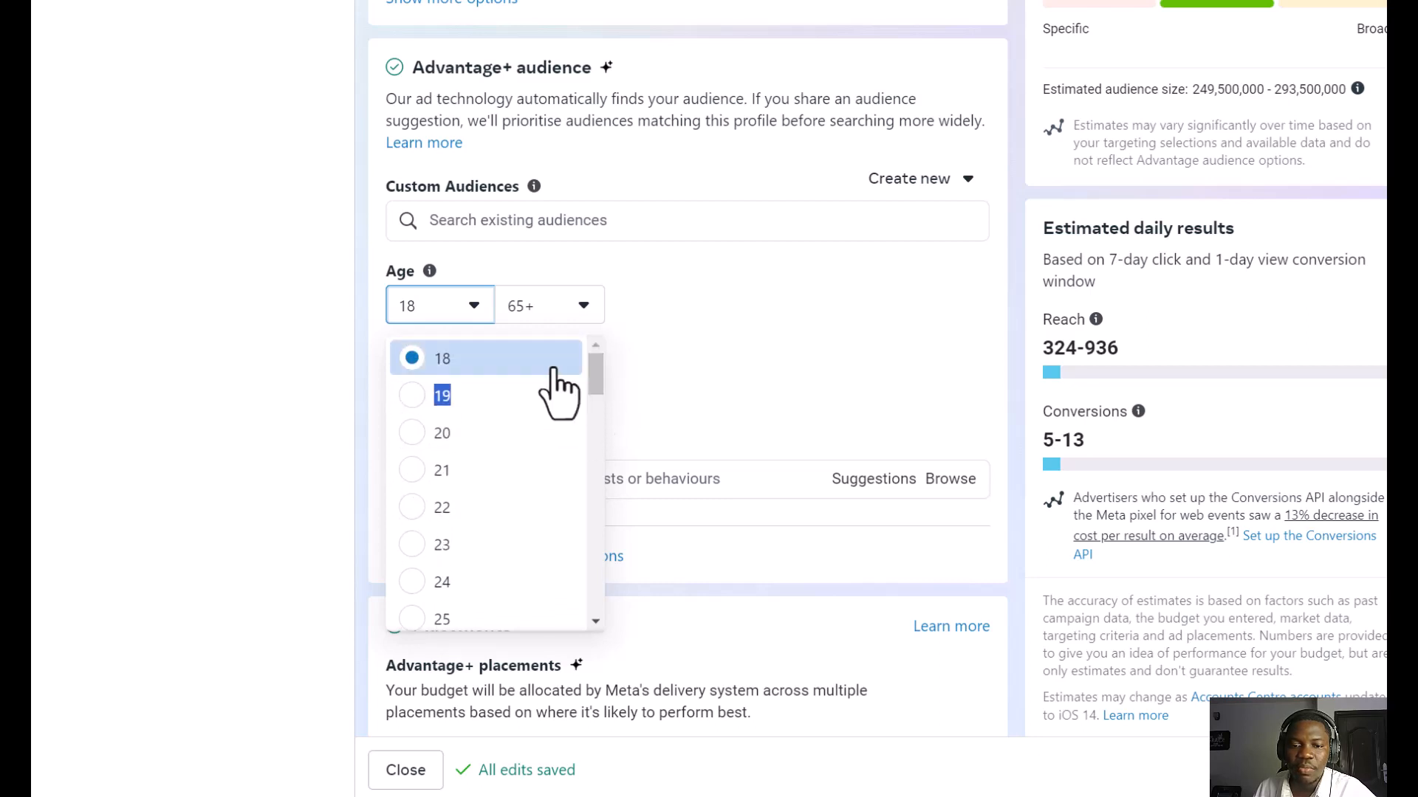
pyautogui.click(417, 362)
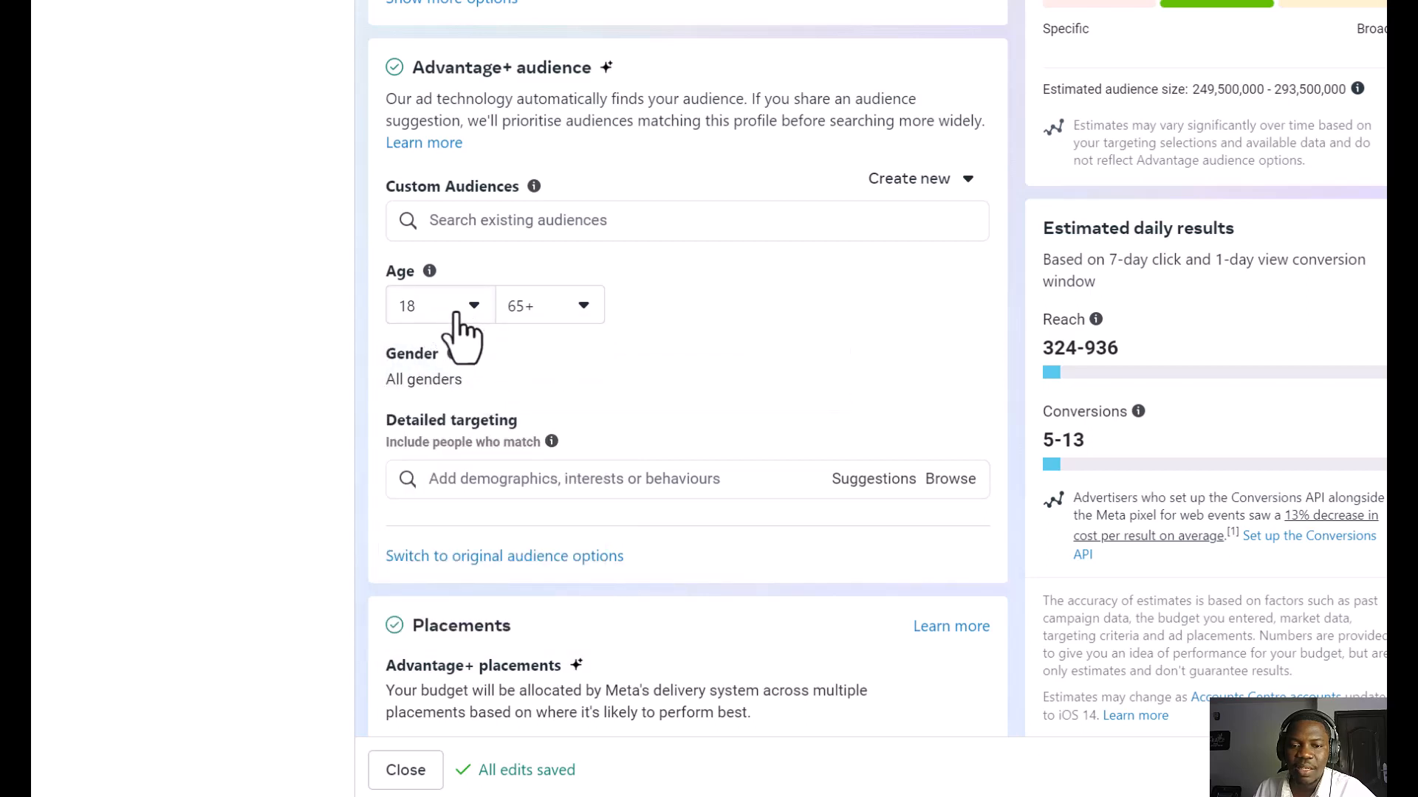
pyautogui.click(455, 312)
pyautogui.click(450, 362)
# Step: Set the audience's maximum age to 50
pyautogui.click(555, 323)
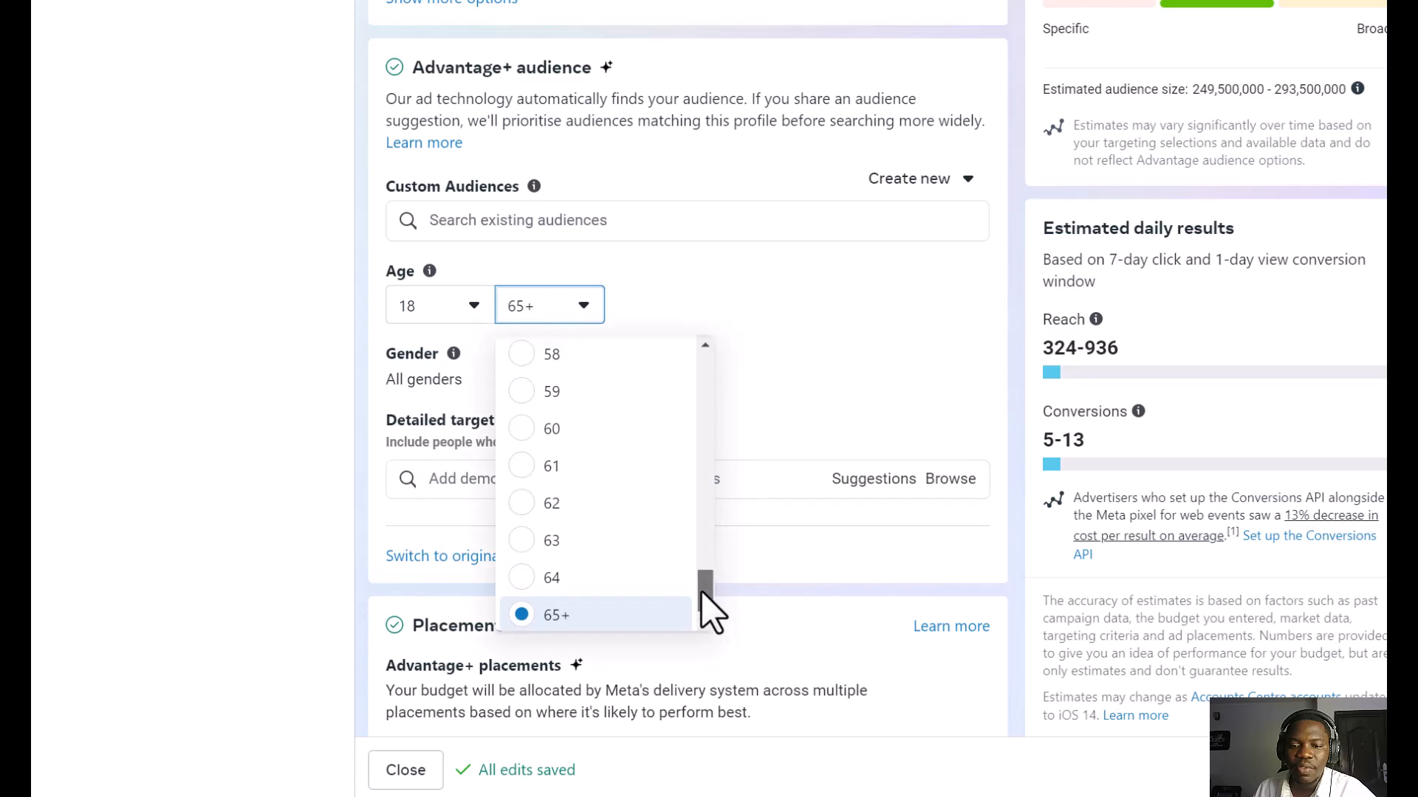
pyautogui.moveTo(707, 600); pyautogui.dragTo(718, 521)
pyautogui.scroll(-7, 649, 560)
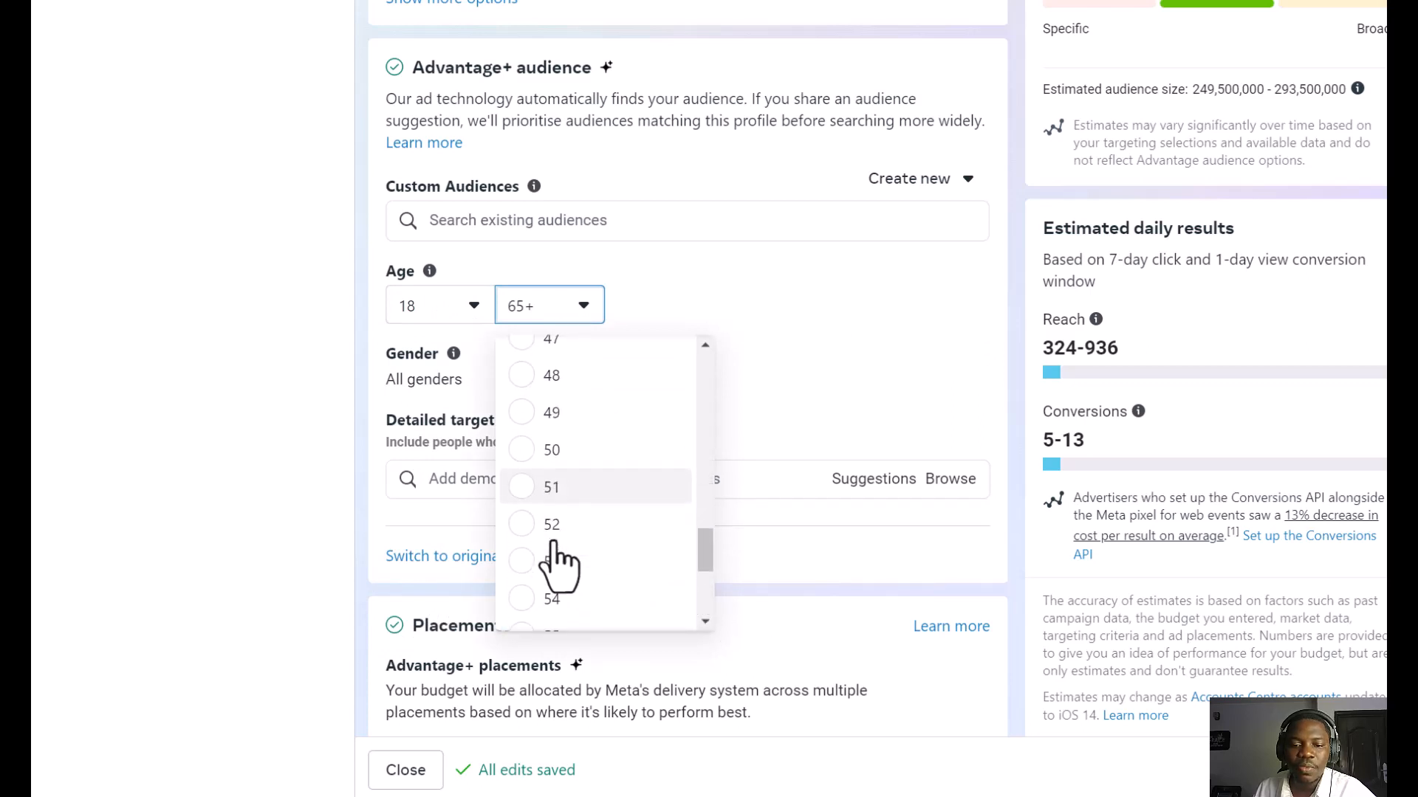
pyautogui.scroll(3, 538, 396)
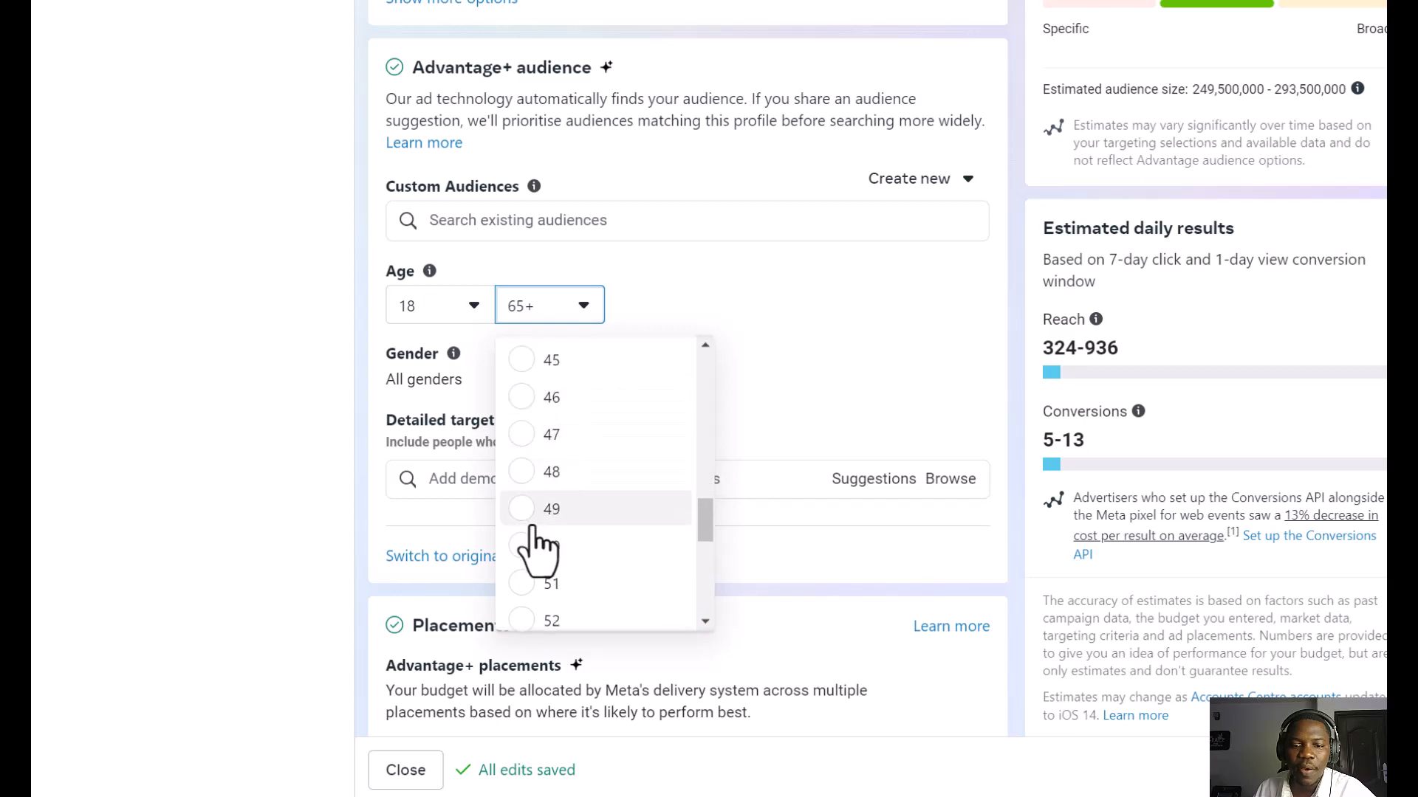
pyautogui.click(524, 546)
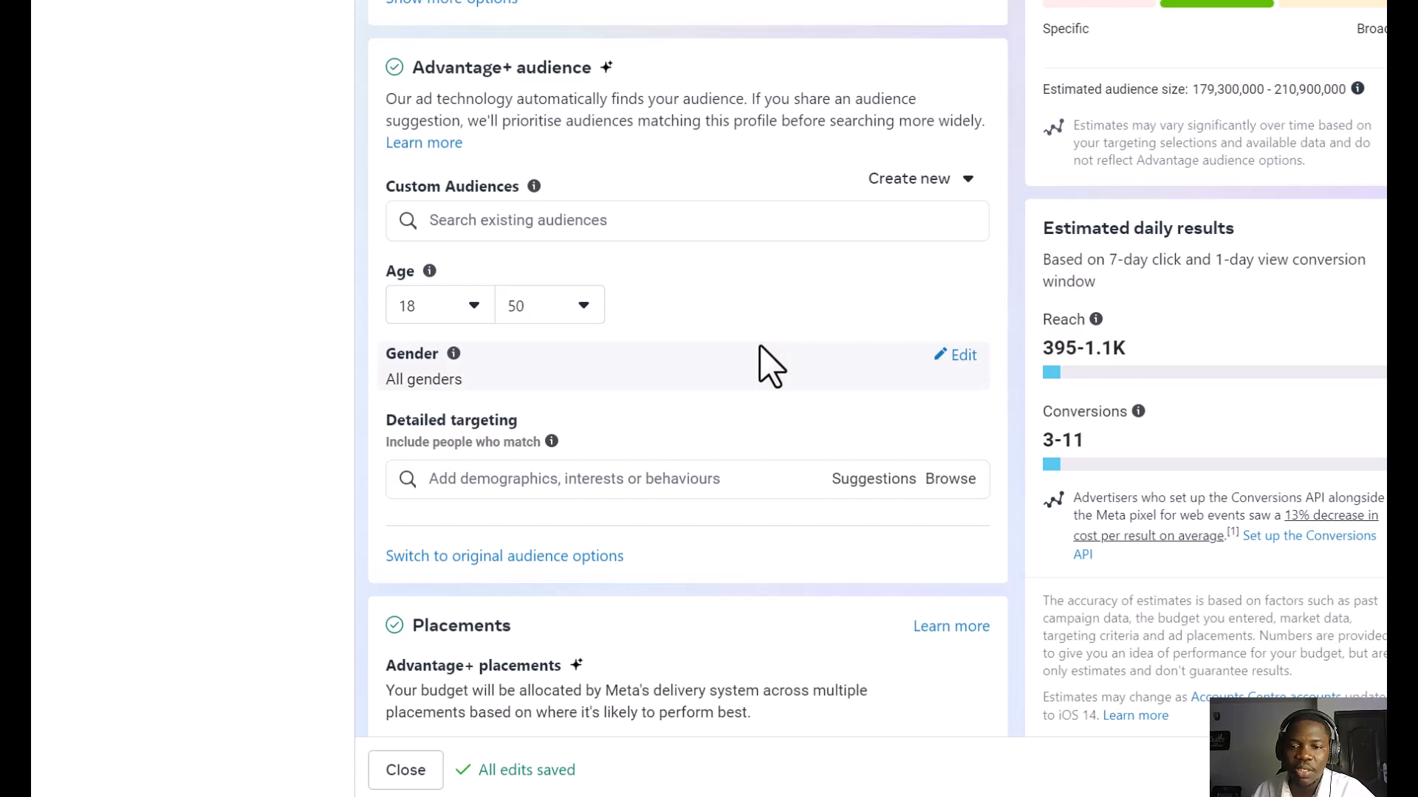
# Step: Try to add "content creators" to the audience's detailed targeting
pyautogui.scroll(-1, 708, 439)
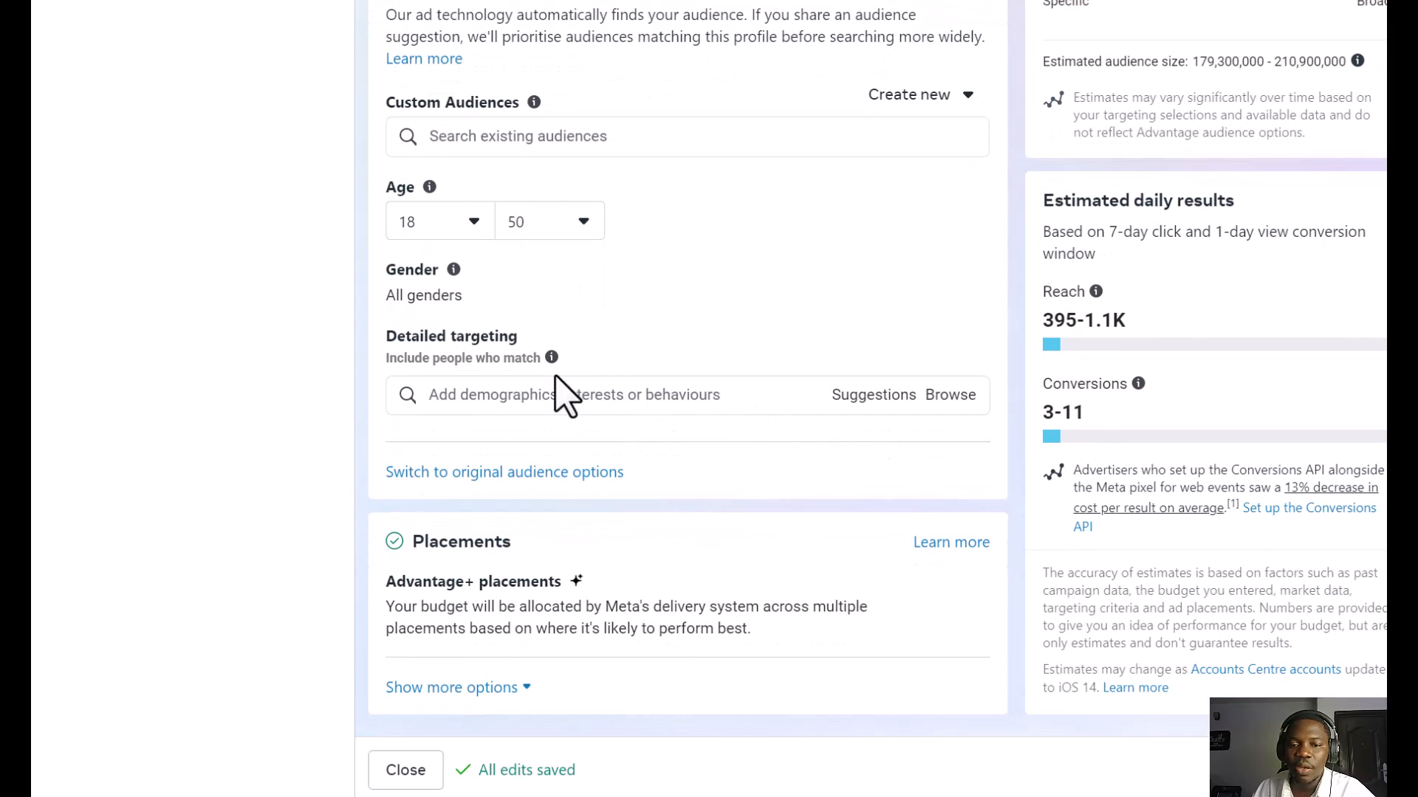
pyautogui.click(553, 395)
pyautogui.scroll(3, 673, 314)
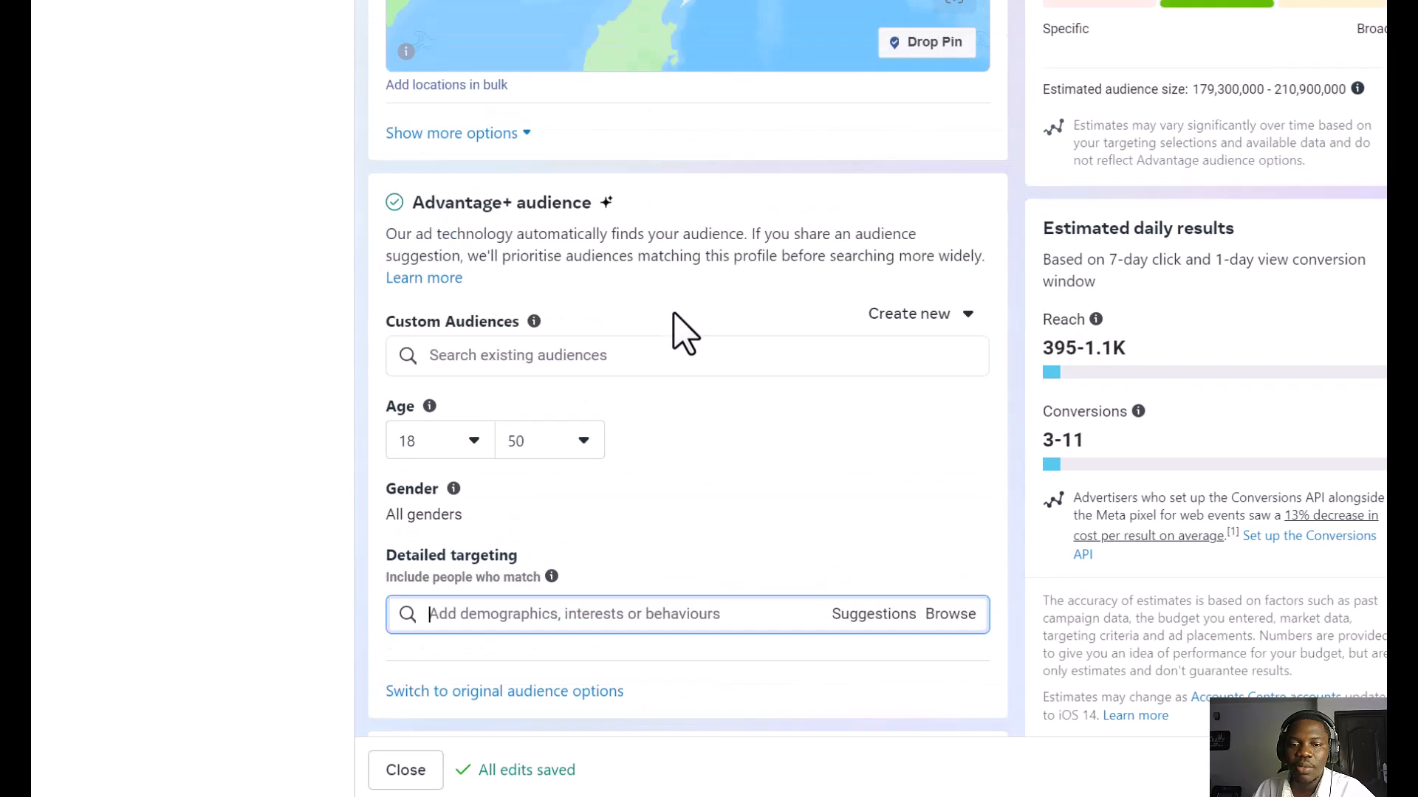
pyautogui.scroll(-3, 650, 260)
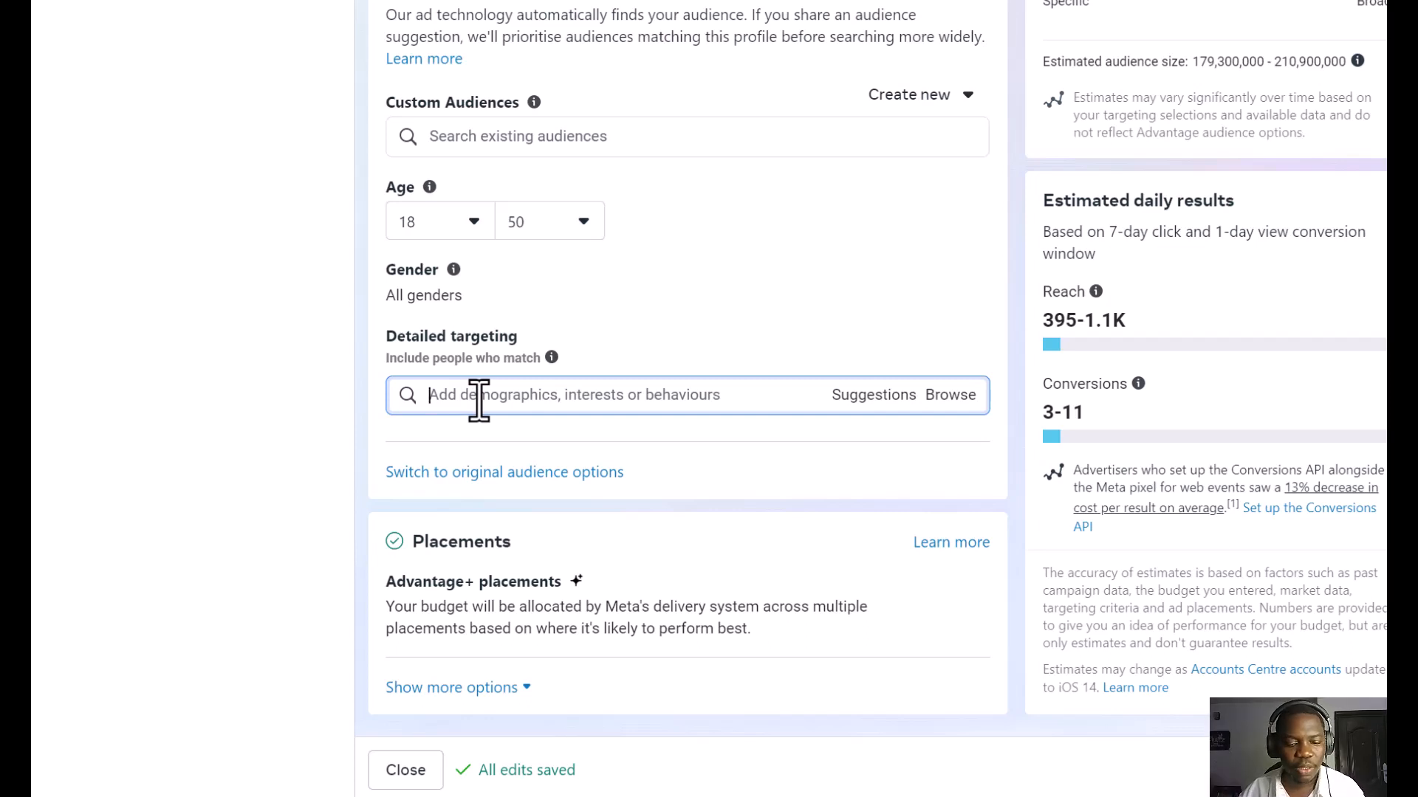
pyautogui.write('content c')
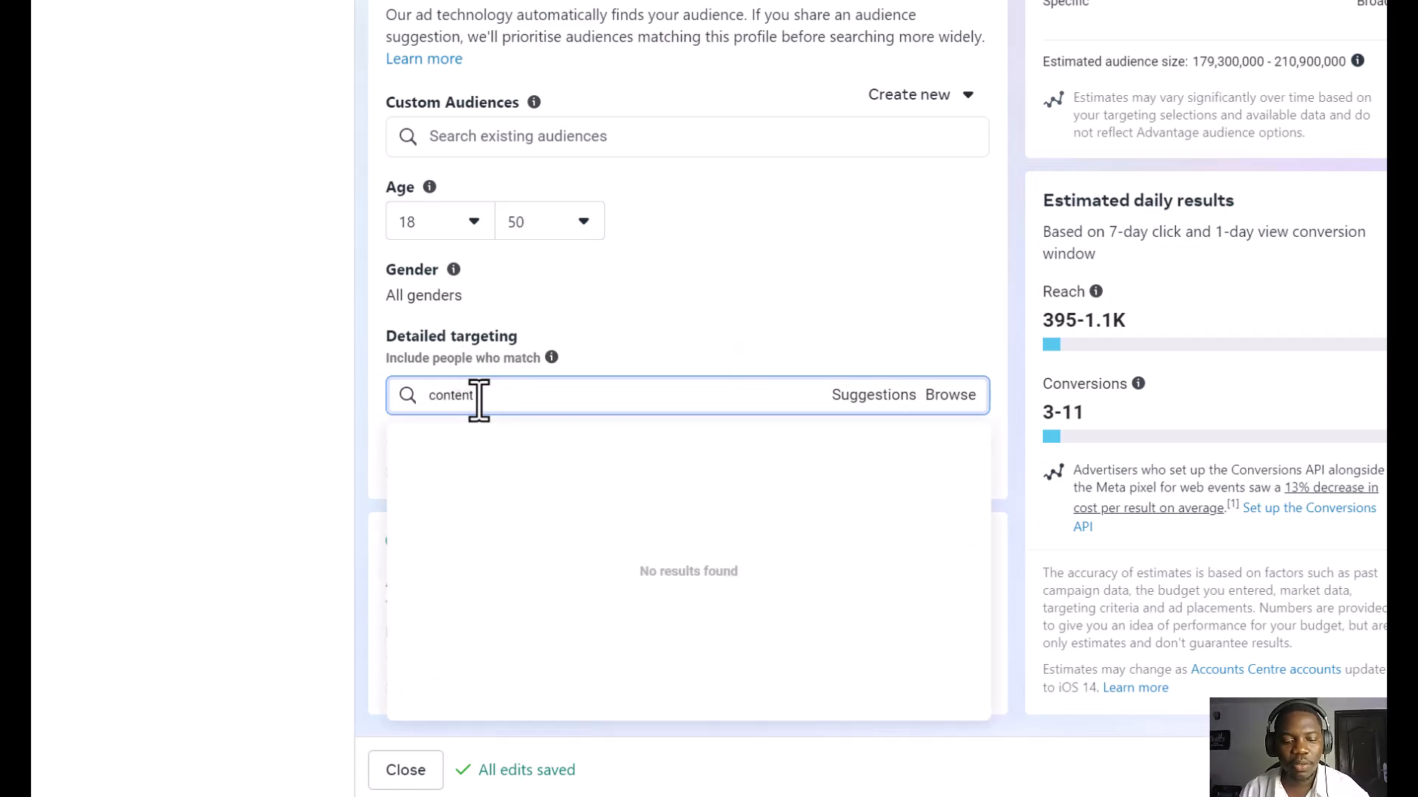
pyautogui.write('reators')
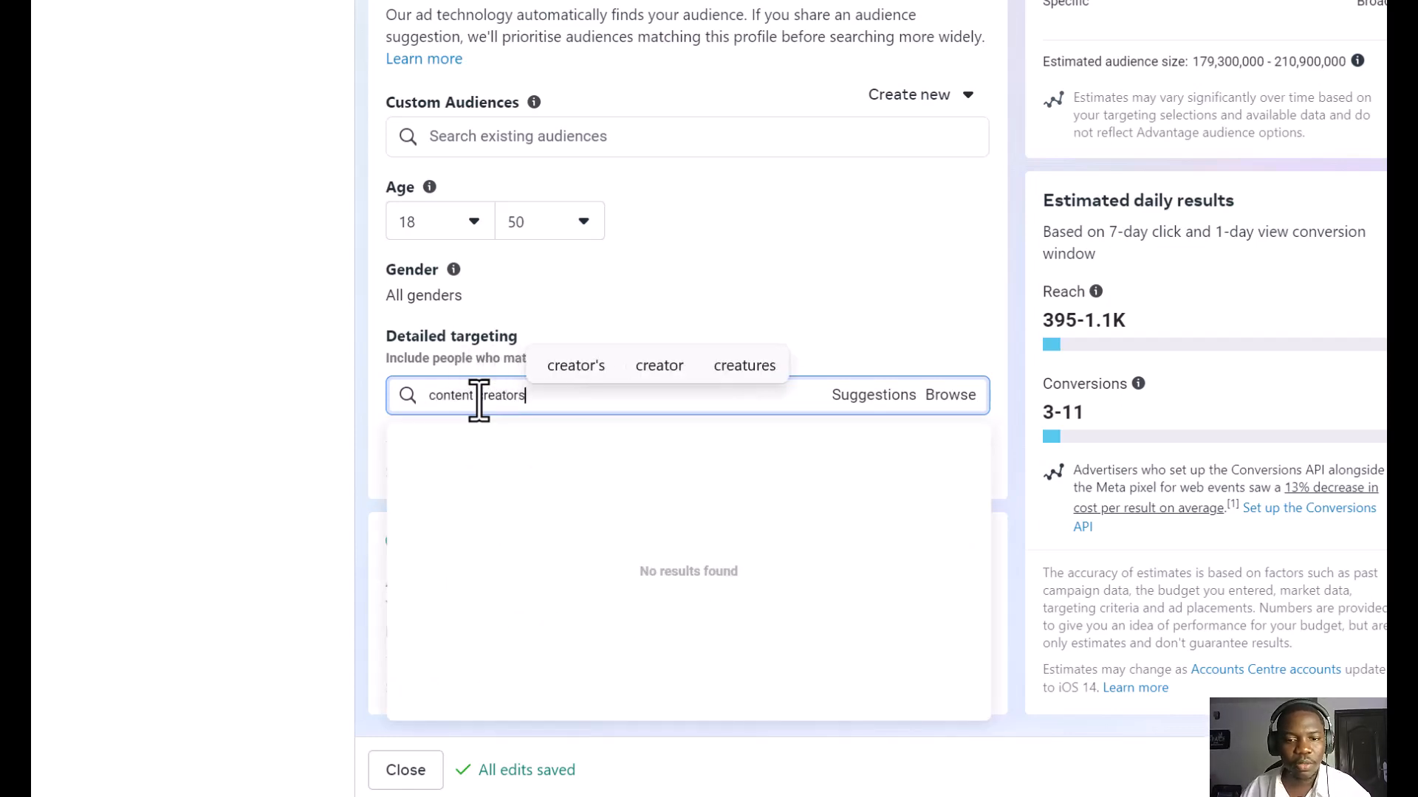
pyautogui.press('Return')
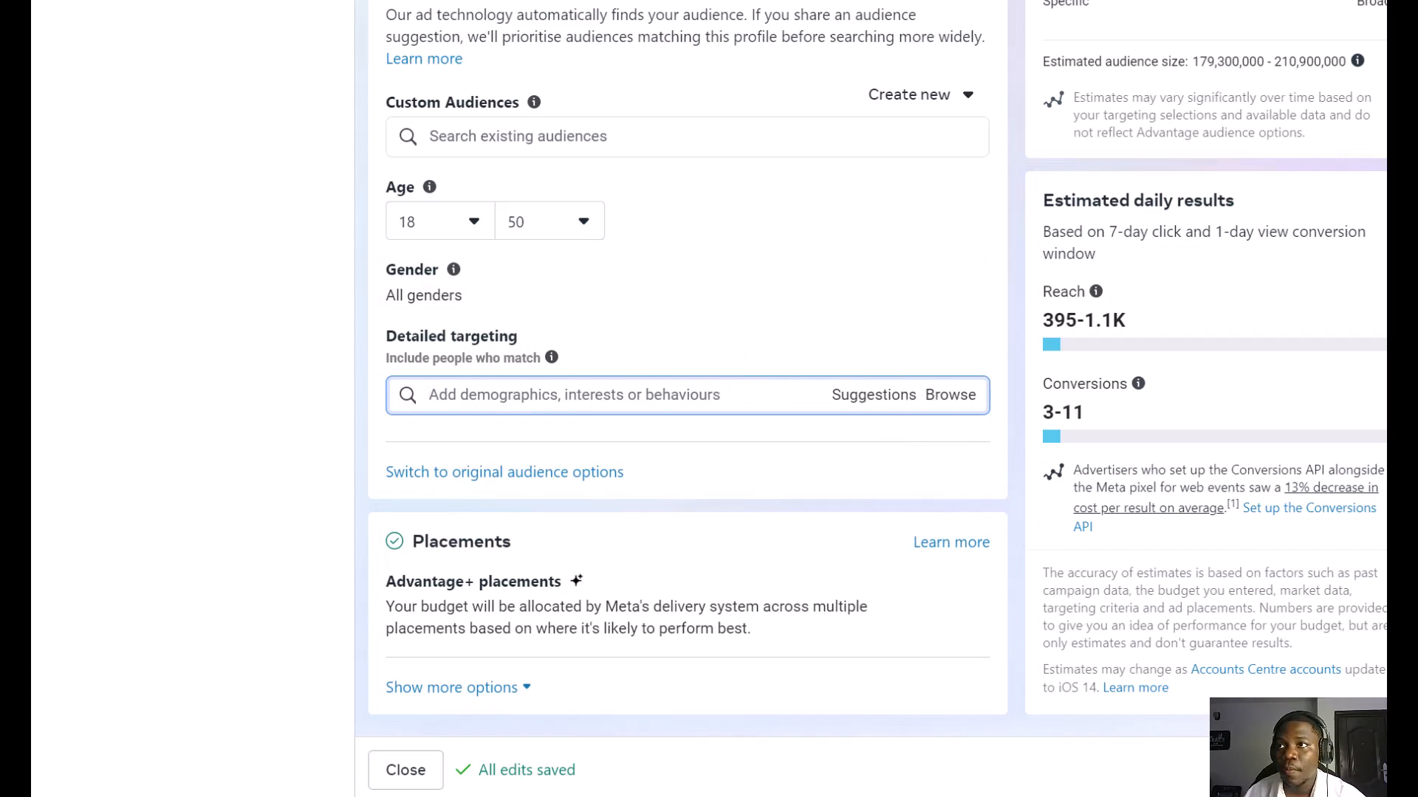
# Step: Search the detailed targeting for "podcast" and add the interest Podcast
pyautogui.click(525, 396)
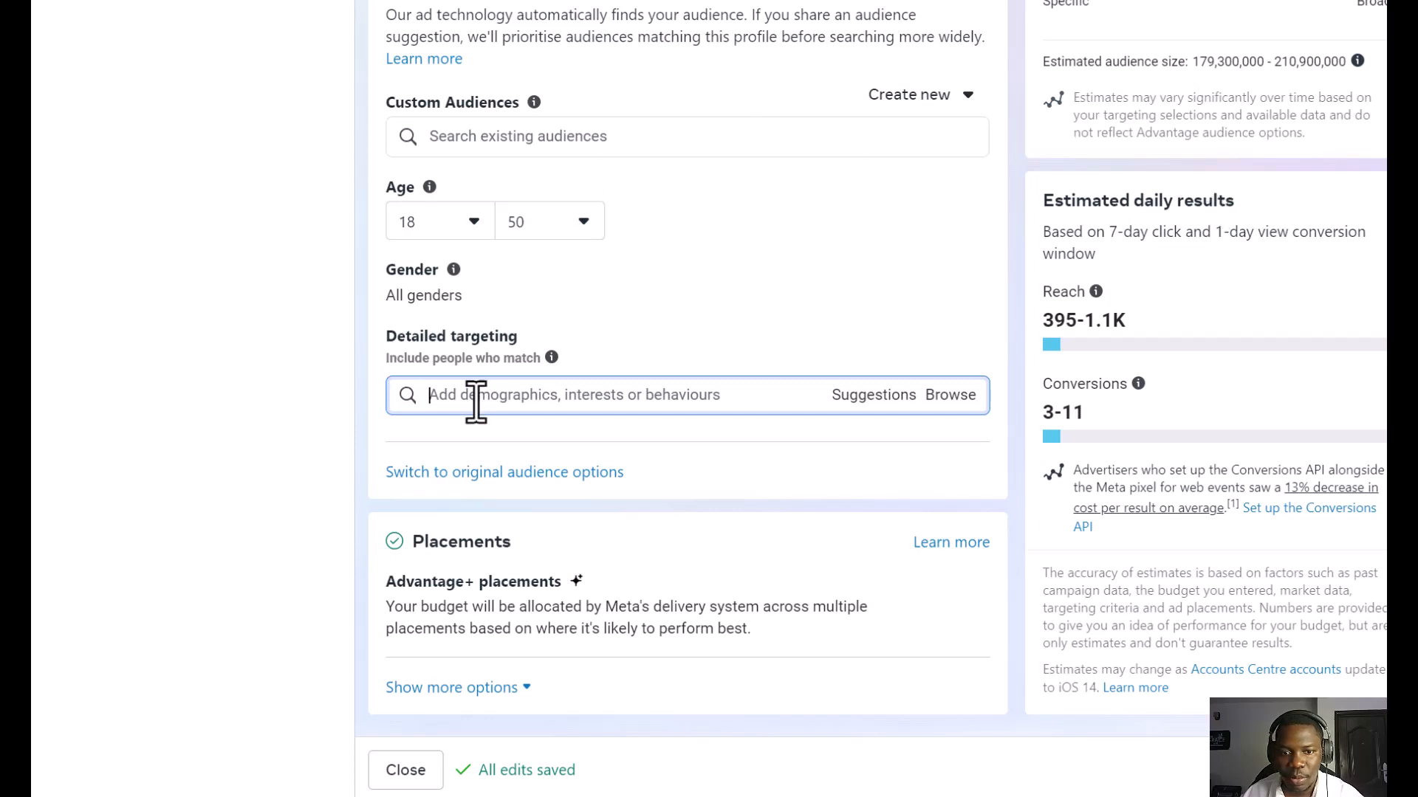
pyautogui.write('pod')
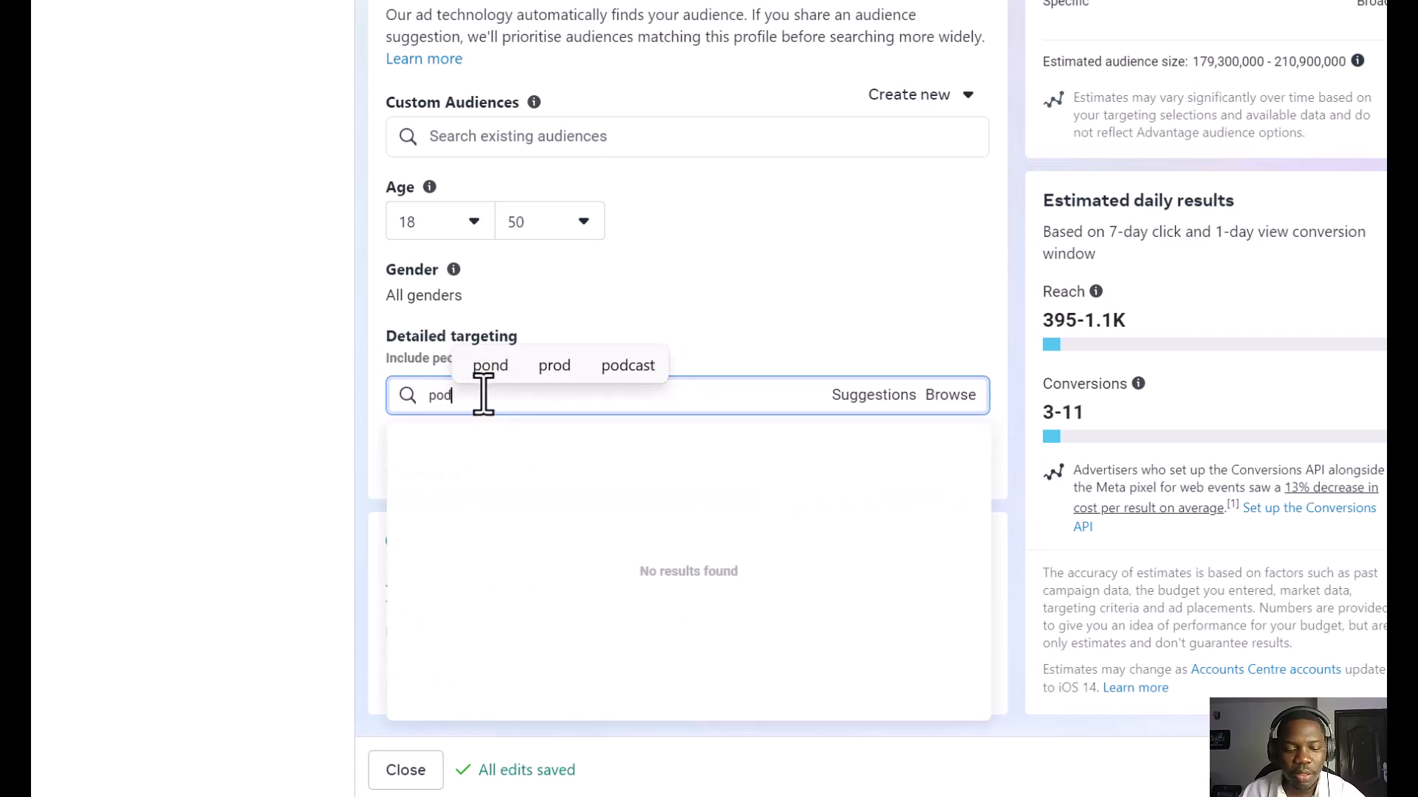
pyautogui.write('cast')
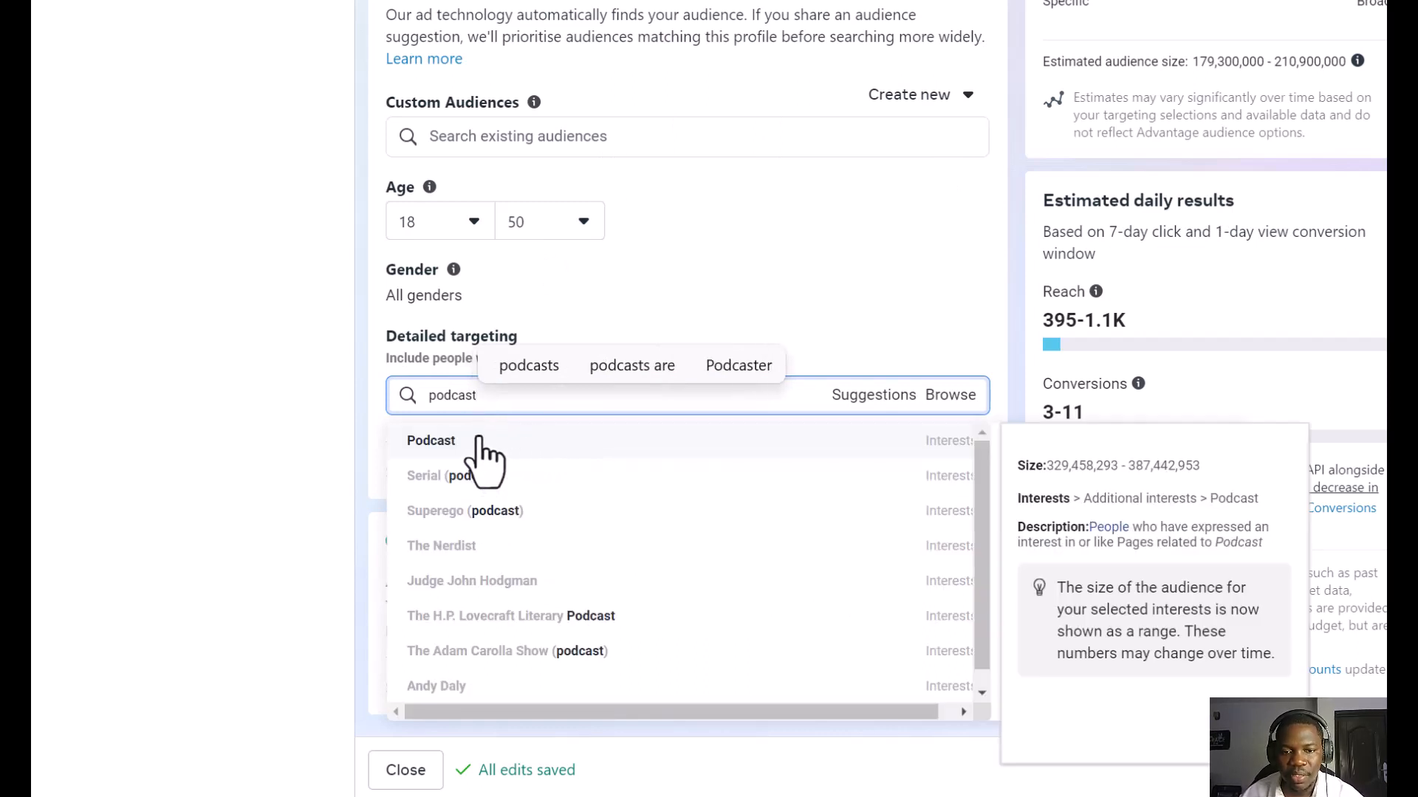
pyautogui.click(517, 440)
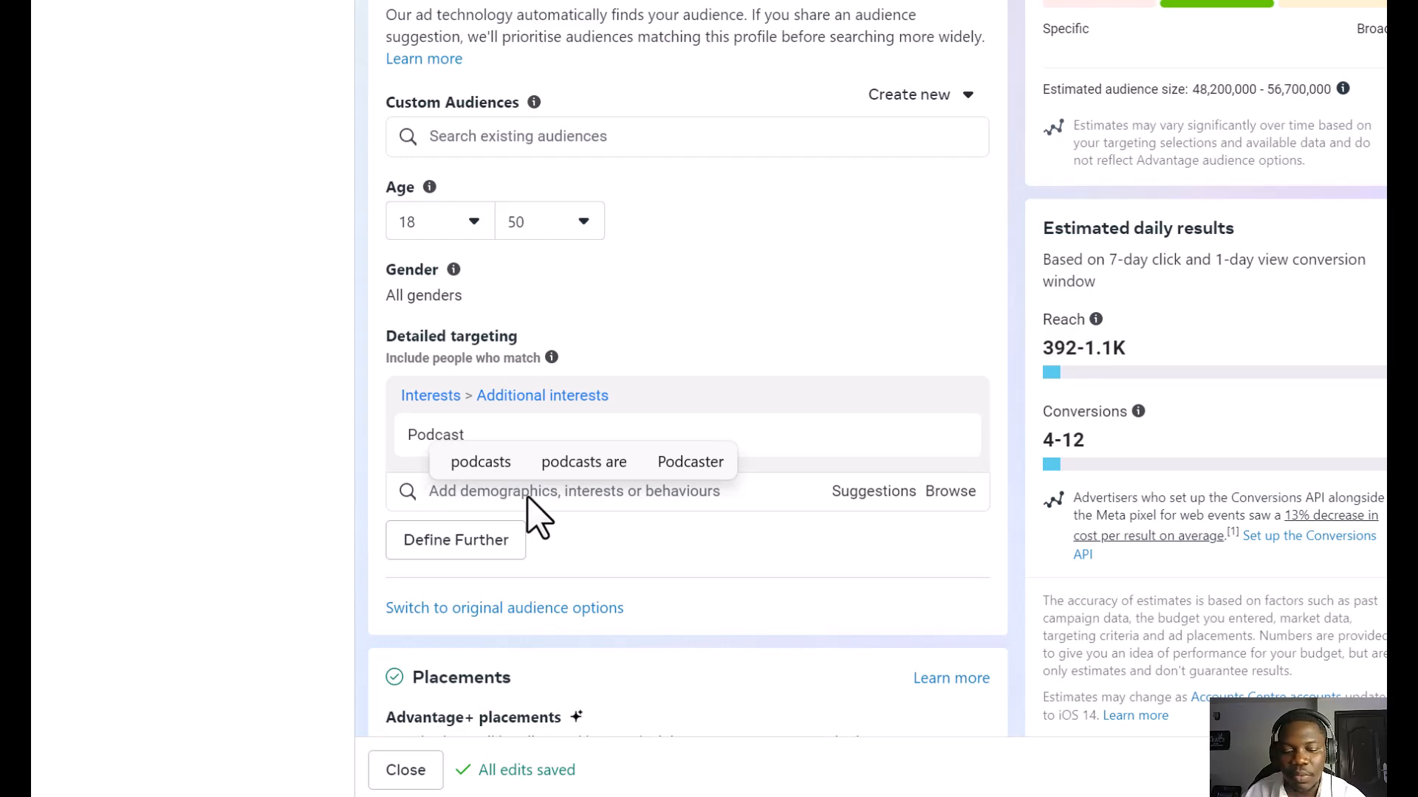
# Step: Search the detailed targeting for "music en", then examine the suggested interests for the audience
pyautogui.write('music en')
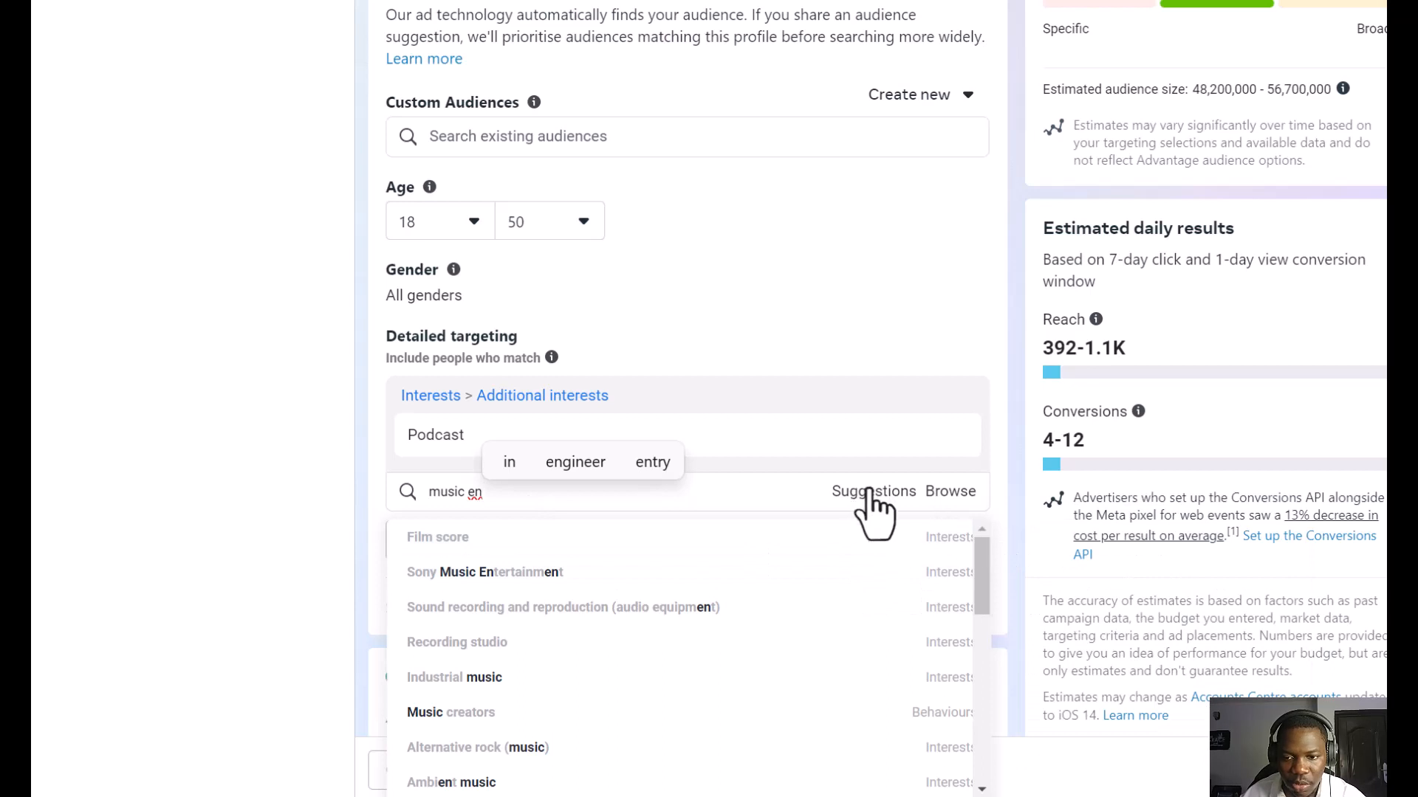
pyautogui.click(872, 492)
pyautogui.click(871, 493)
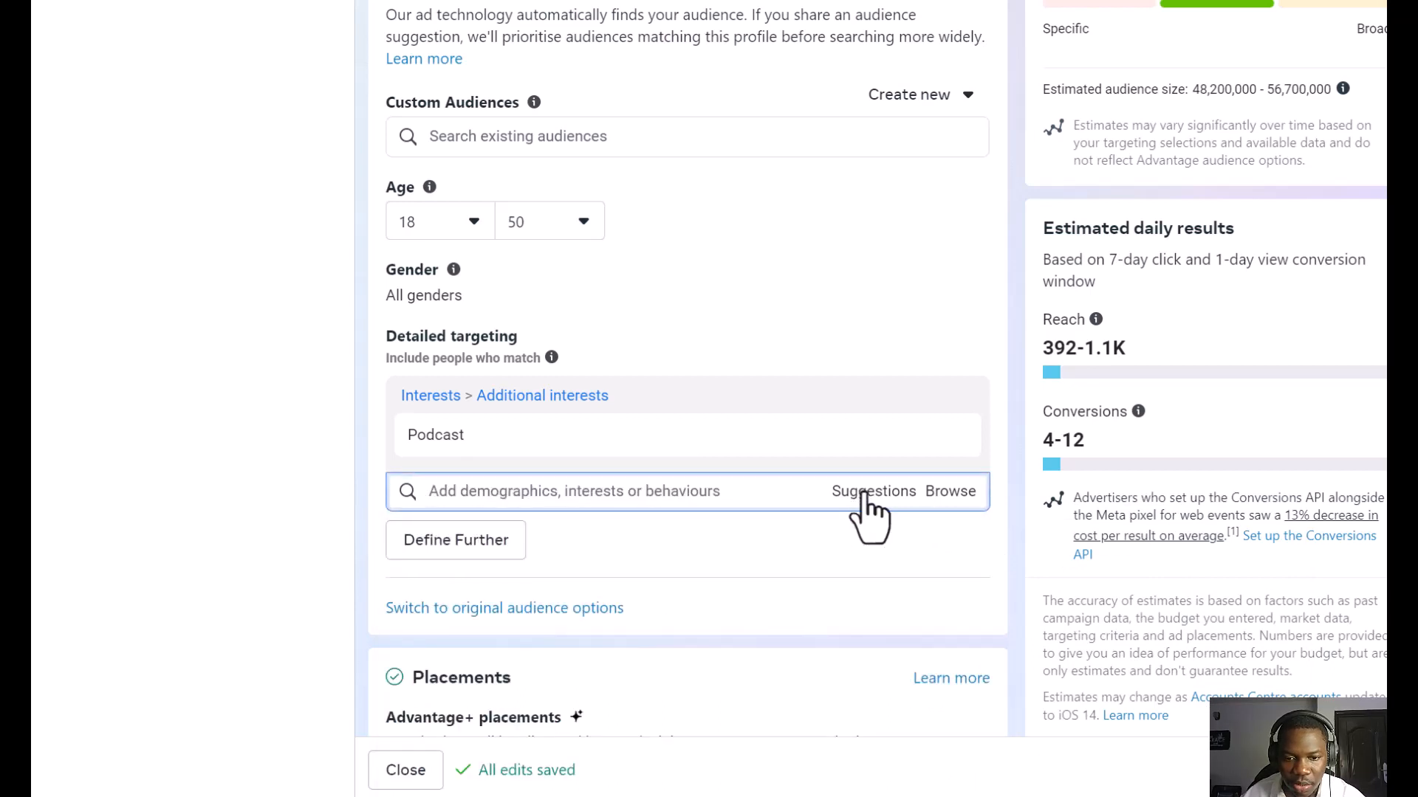
pyautogui.click(865, 483)
pyautogui.scroll(-2, 864, 484)
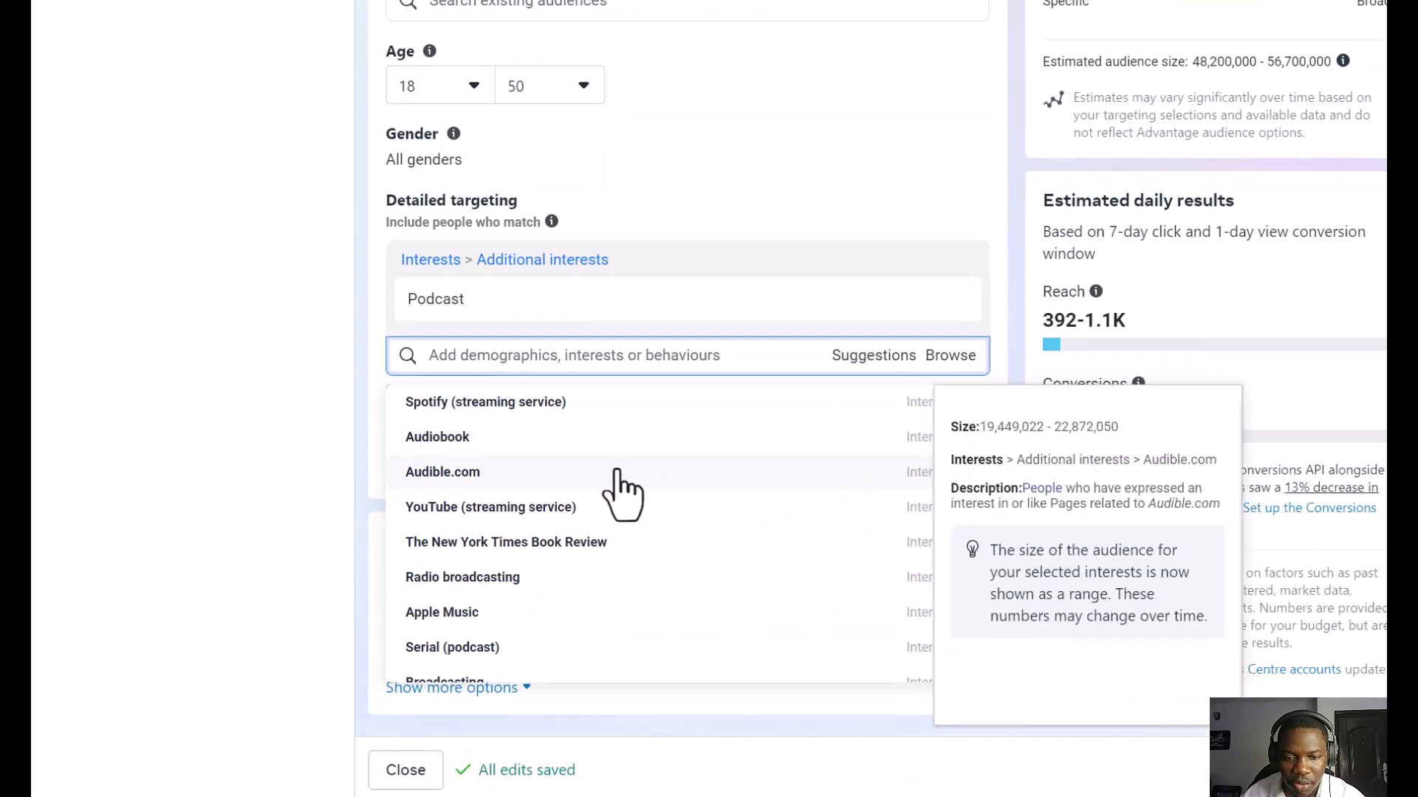
pyautogui.scroll(-3, 632, 469)
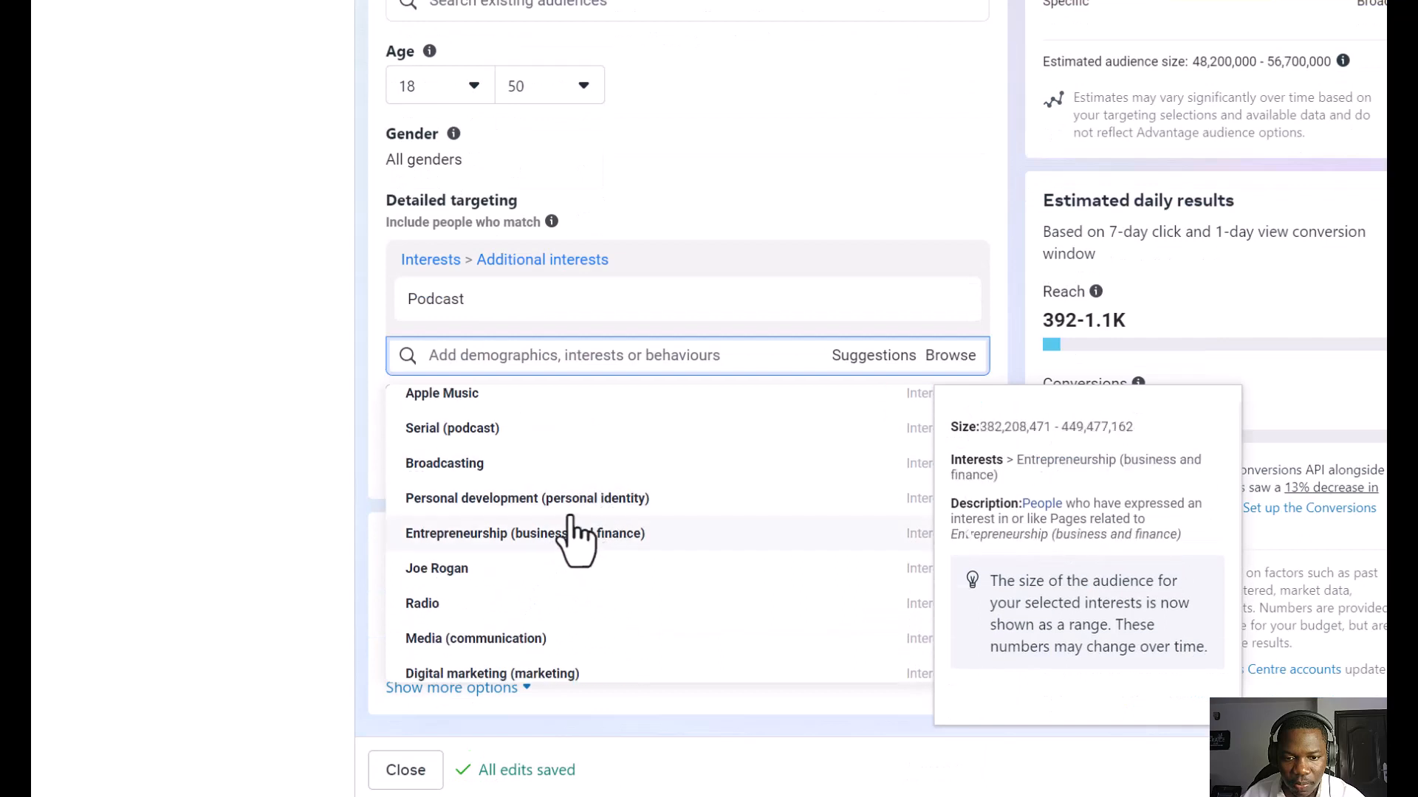
pyautogui.scroll(-3, 553, 497)
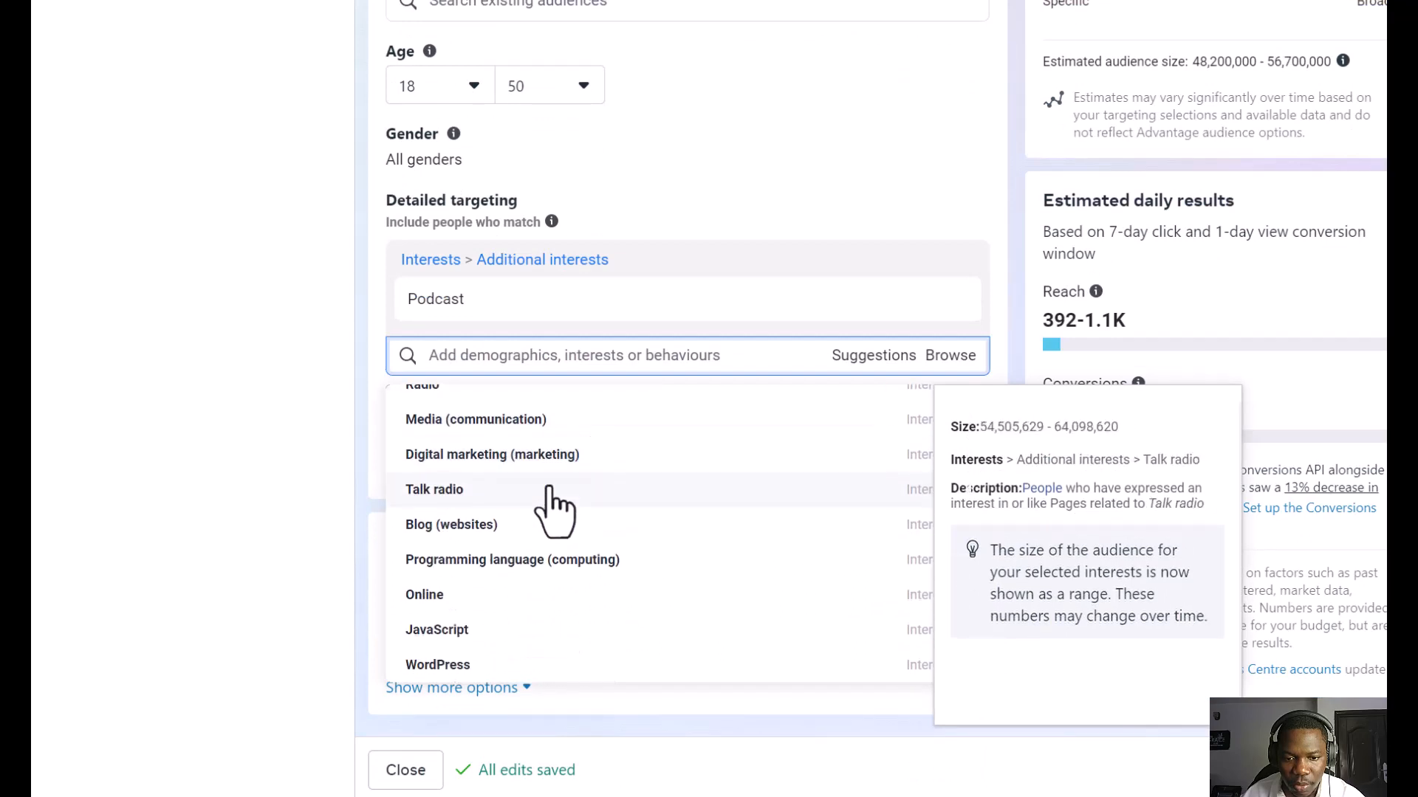
pyautogui.scroll(6, 532, 443)
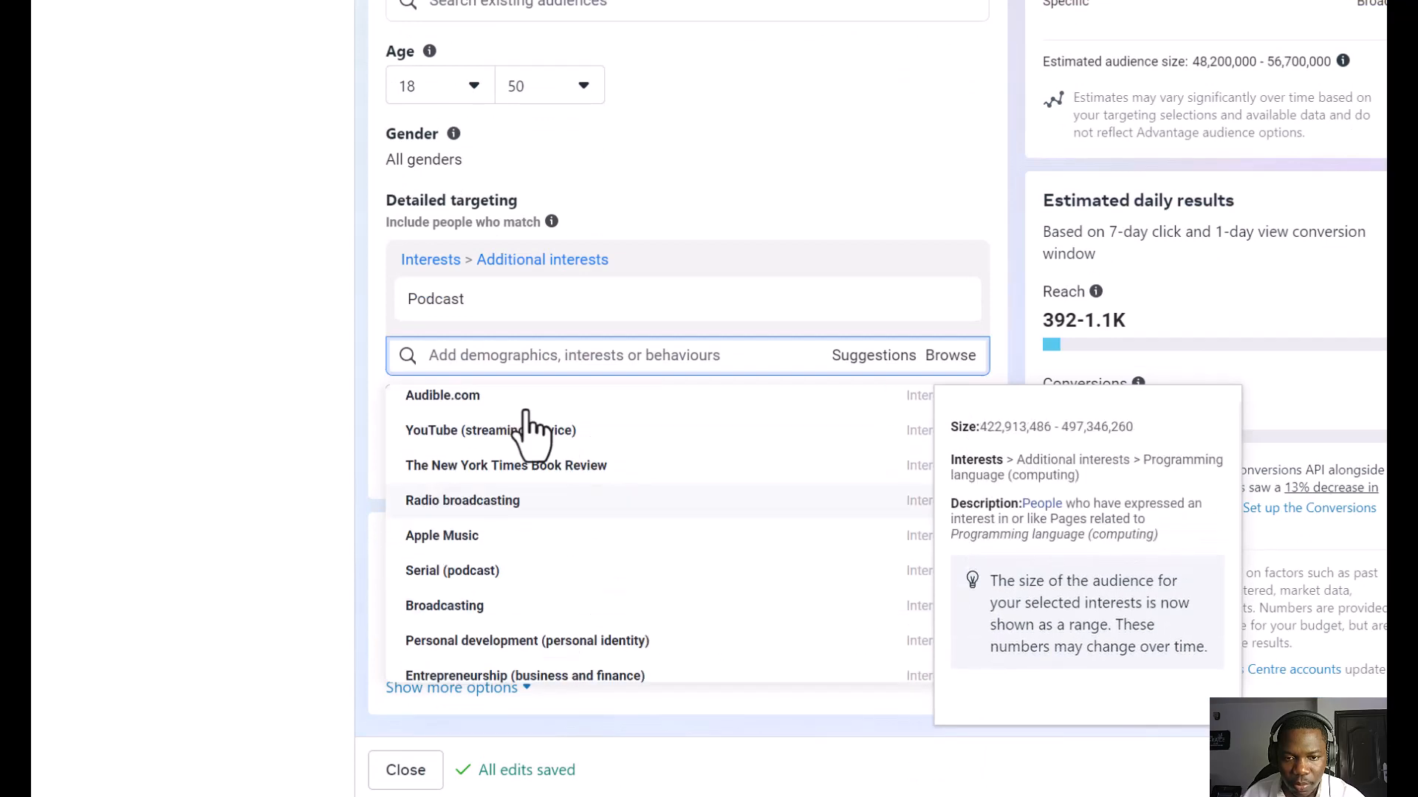
# Step: Search for "public speaking" and add the interests Motivational speaking, Recorder (musical instrument), Sales presentation and TED (conference) to the detailed targeting
pyautogui.click(476, 355)
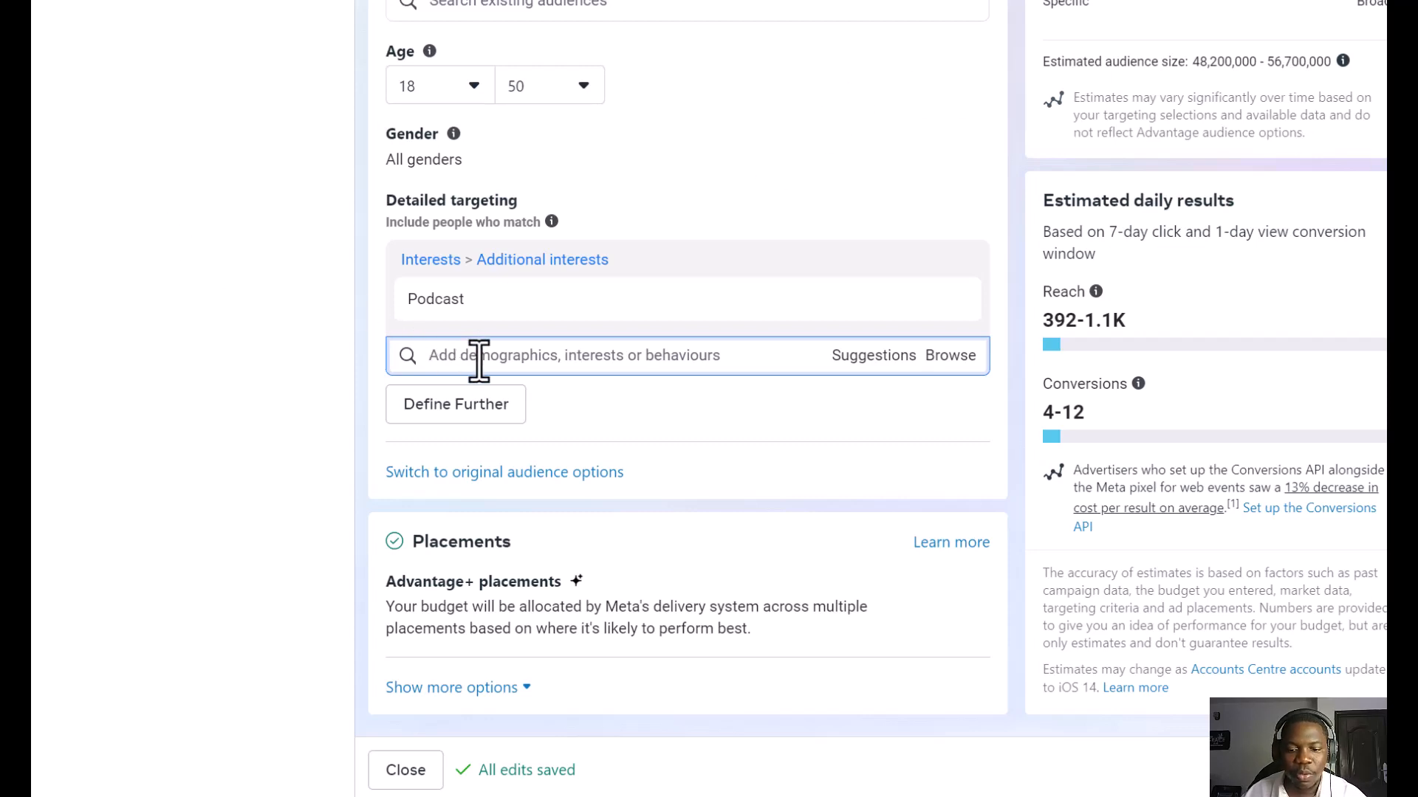
pyautogui.write('public s')
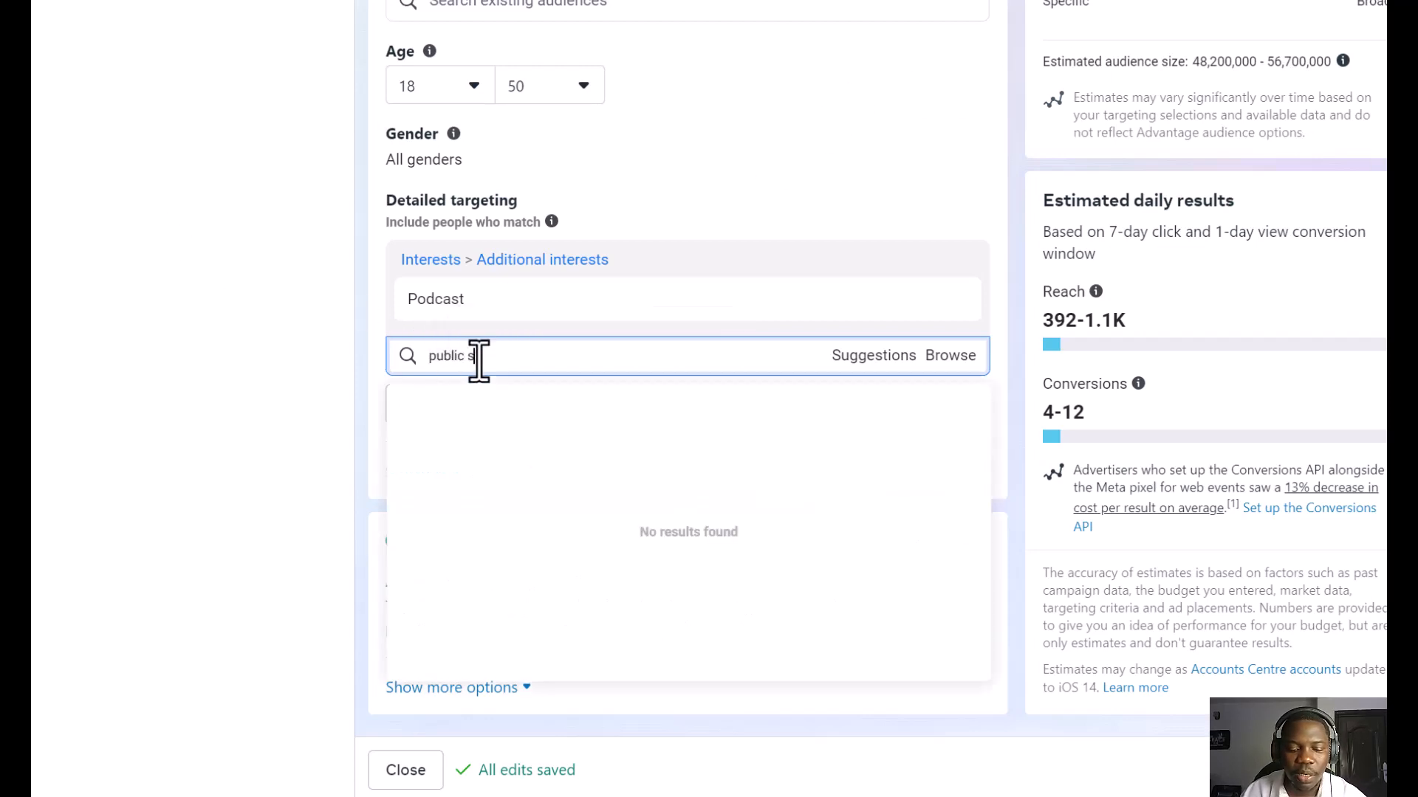
pyautogui.write('peaking')
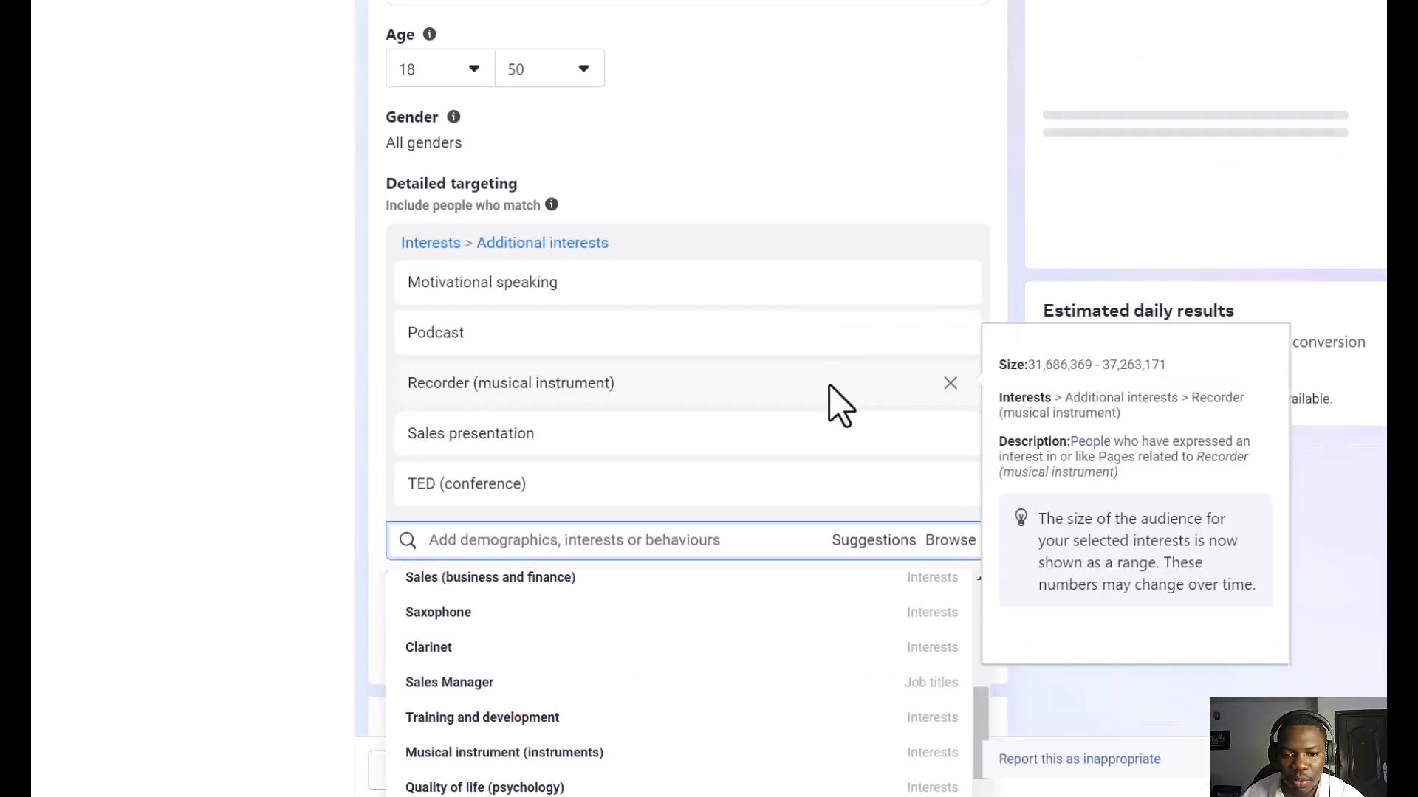
pyautogui.scroll(-4, 649, 522)
pyautogui.scroll(-2, 609, 550)
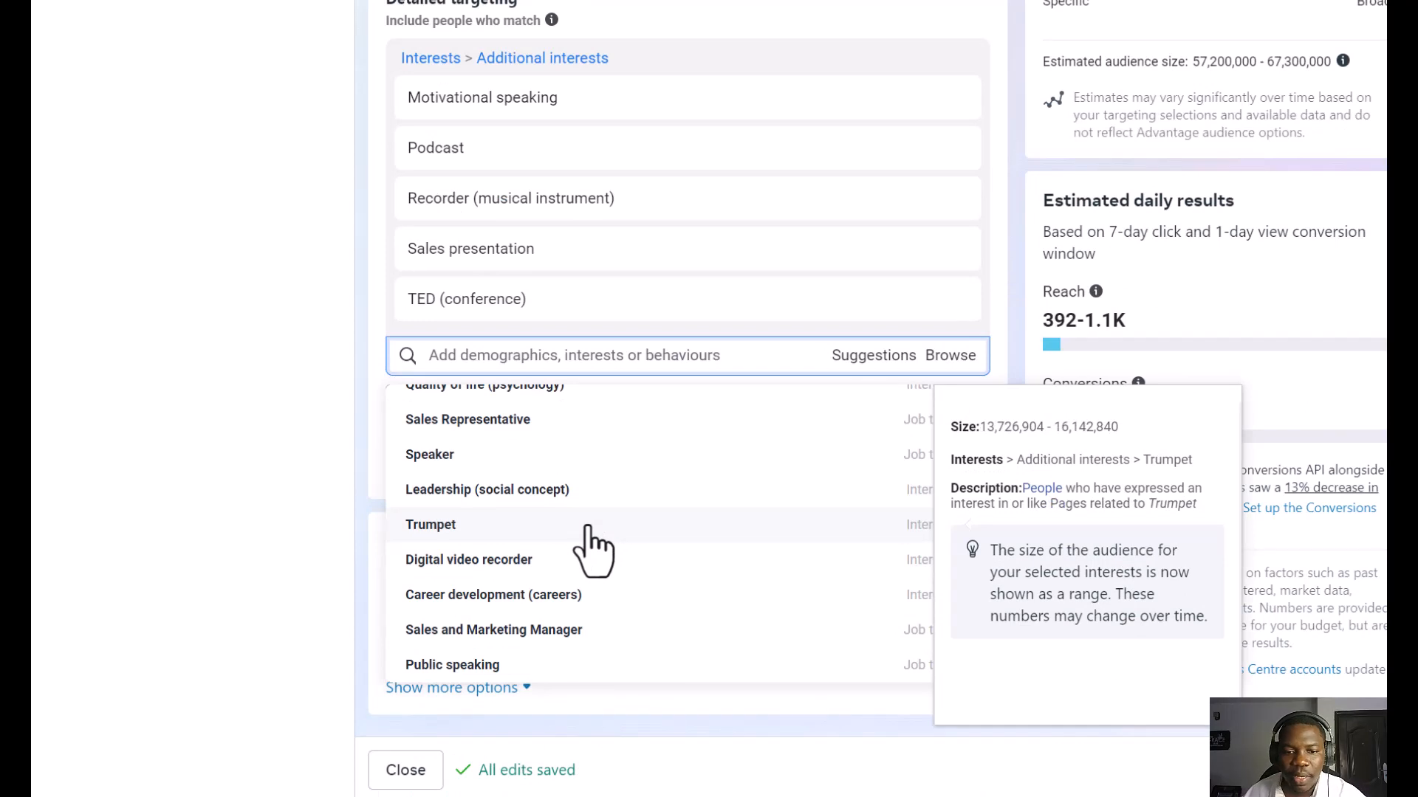
pyautogui.click(282, 443)
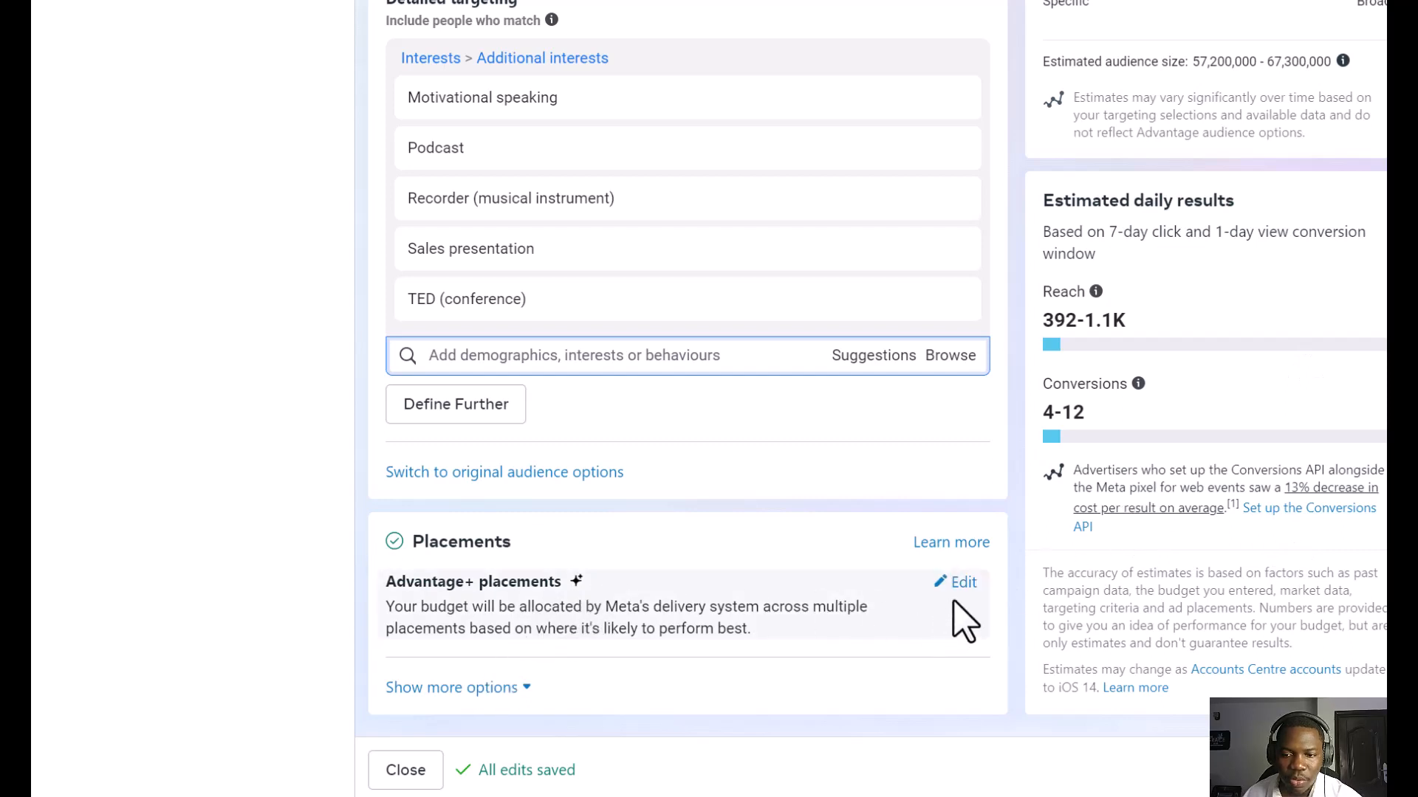
# Step: Switch the ad set from Advantage+ placements to Manual placements
pyautogui.click(964, 583)
pyautogui.scroll(-1, 649, 554)
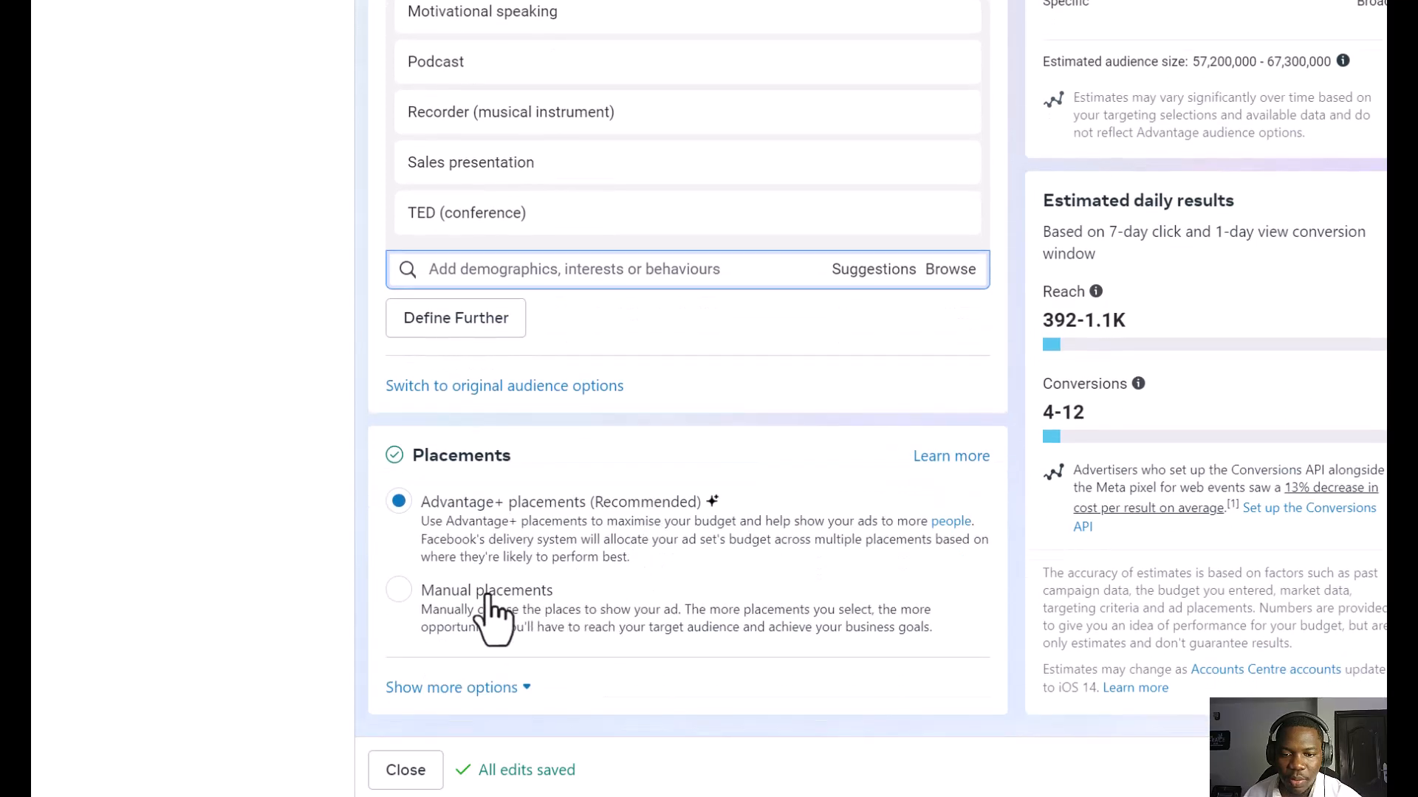
pyautogui.click(453, 594)
pyautogui.scroll(-10, 632, 554)
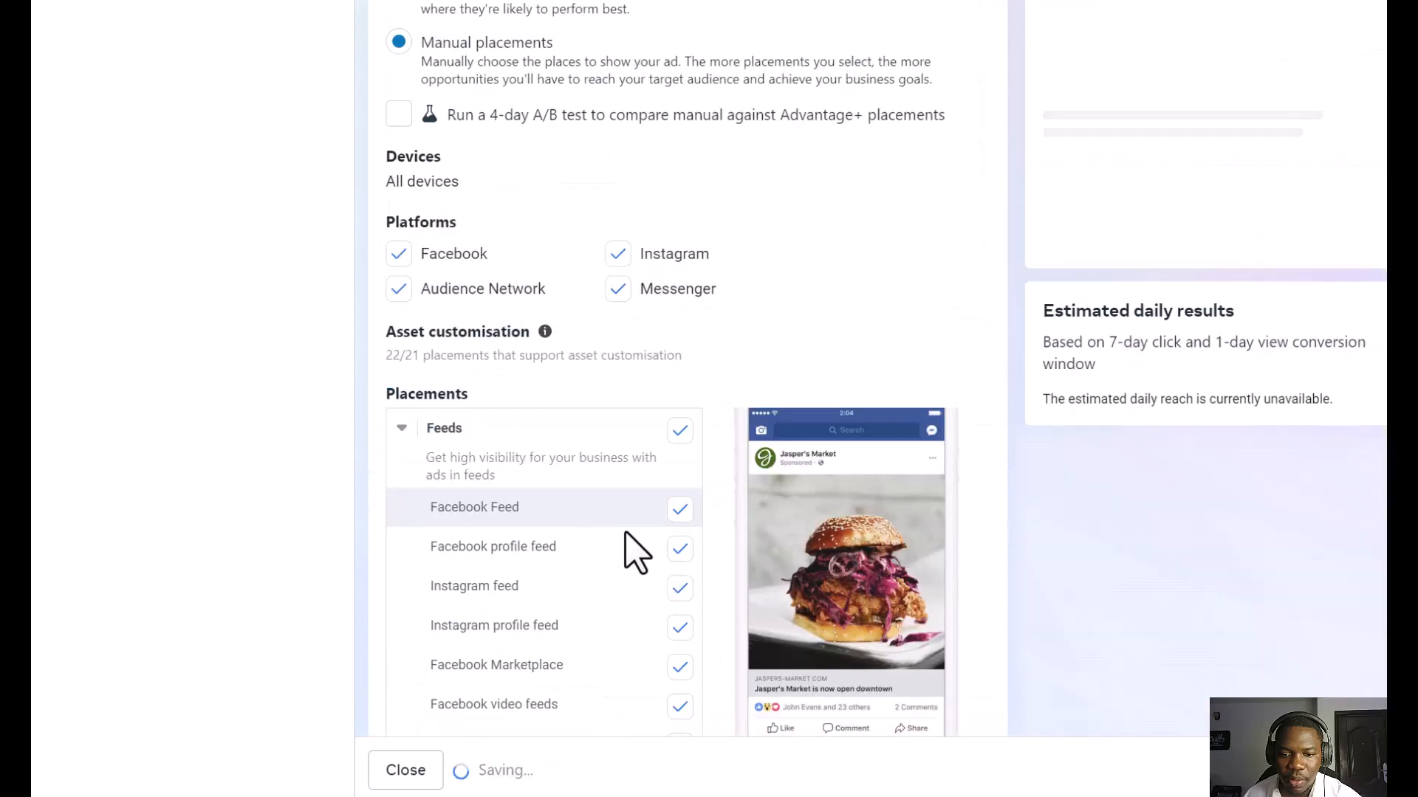
# Step: Exclude Instagram and Audience Network from the ad set's manual placement platforms, keeping Facebook and Messenger
pyautogui.scroll(4, 702, 435)
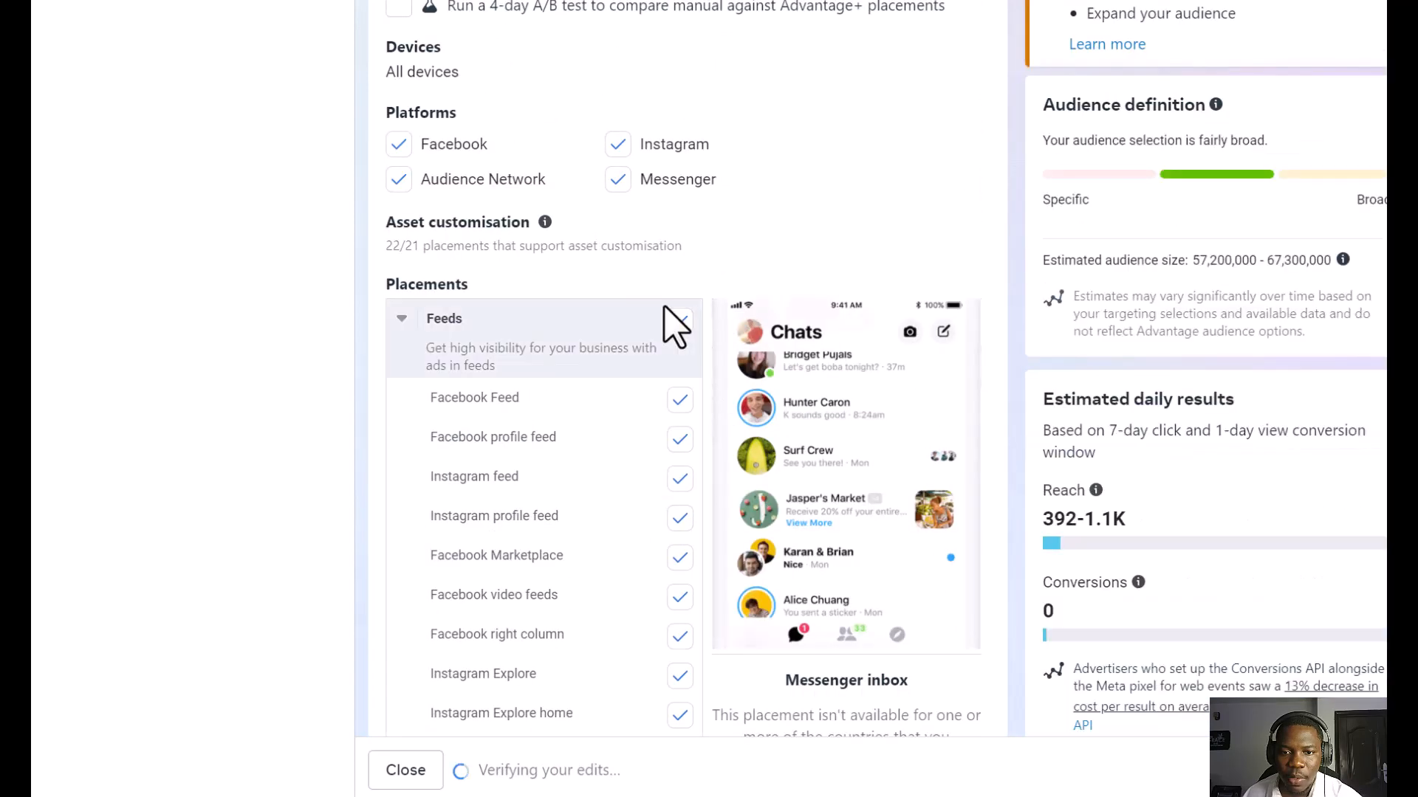
pyautogui.scroll(1, 517, 229)
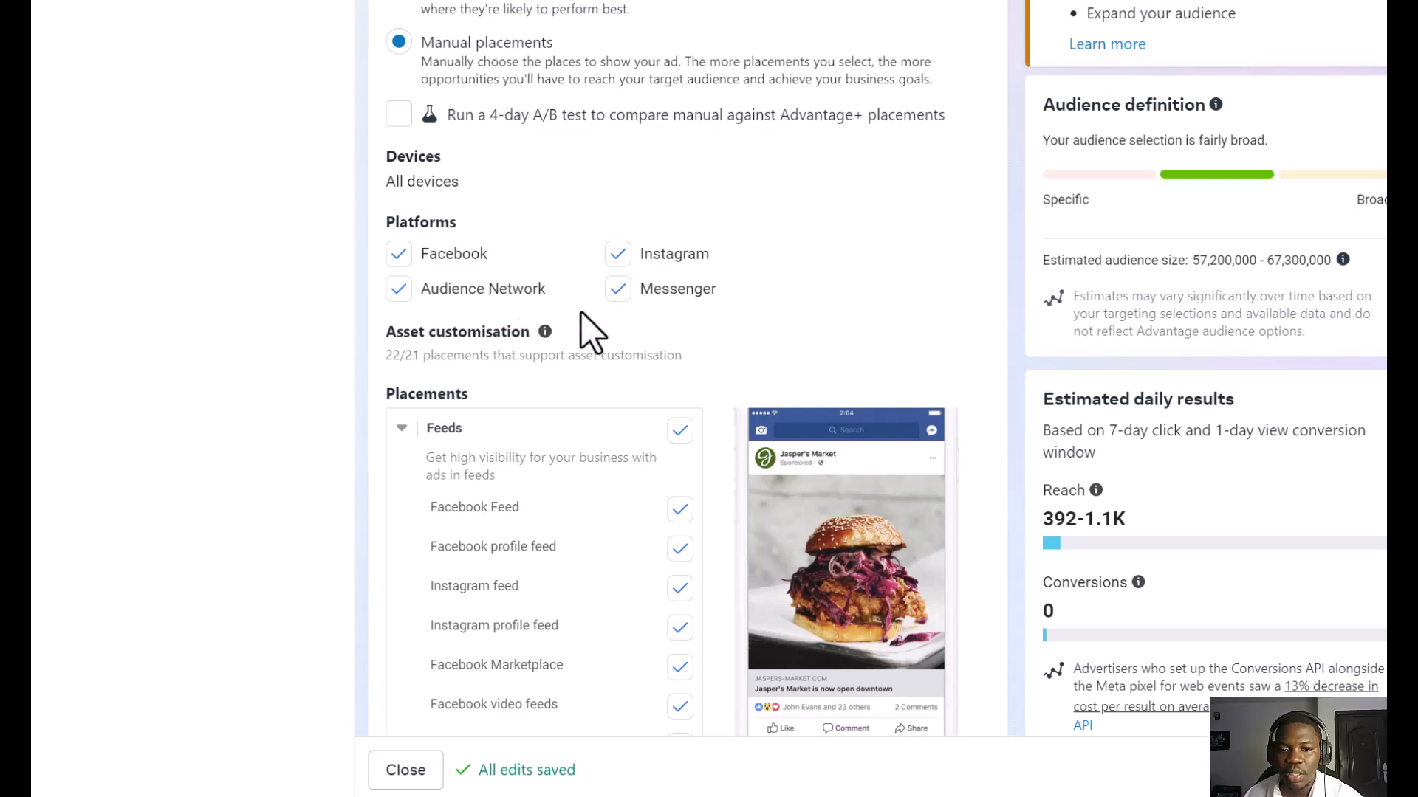
pyautogui.click(617, 253)
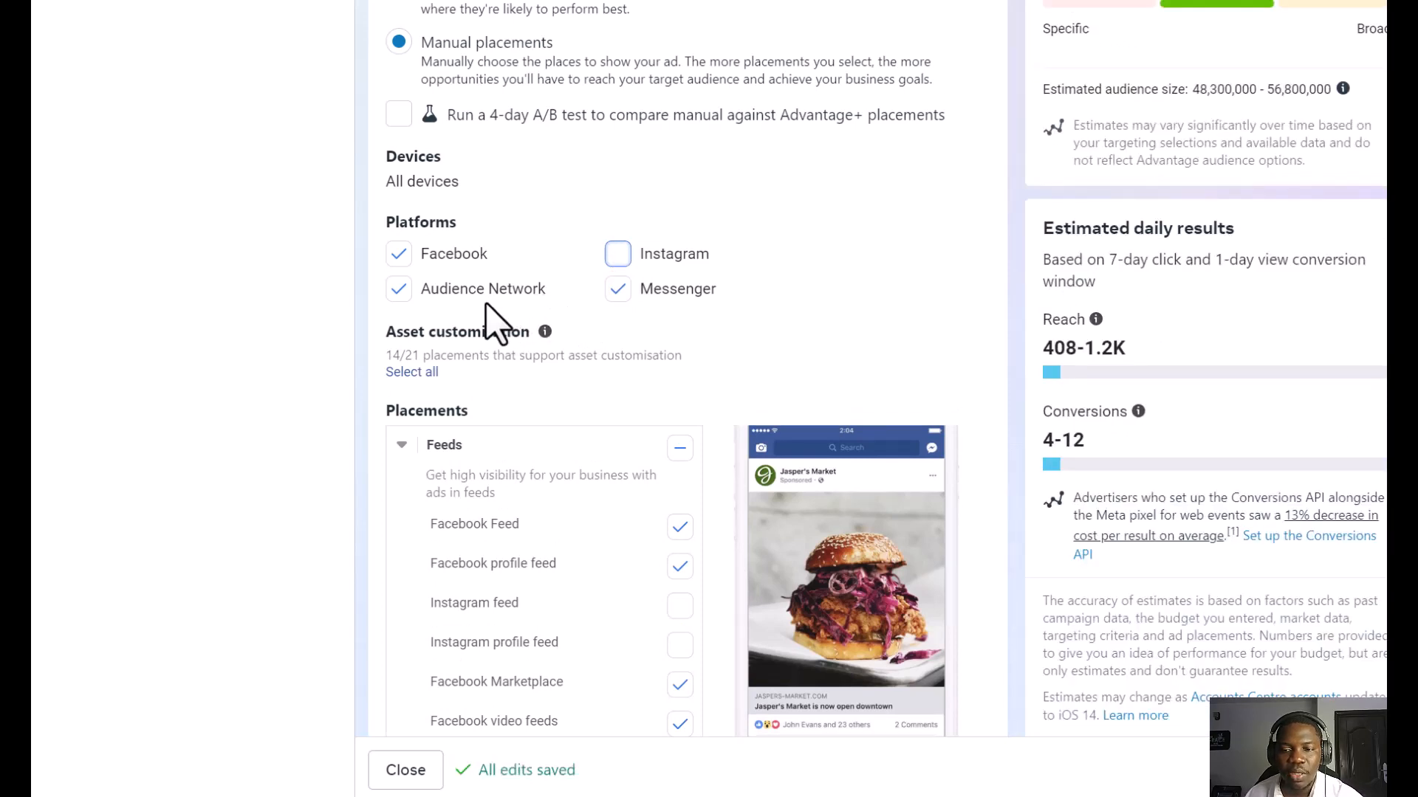
pyautogui.click(398, 291)
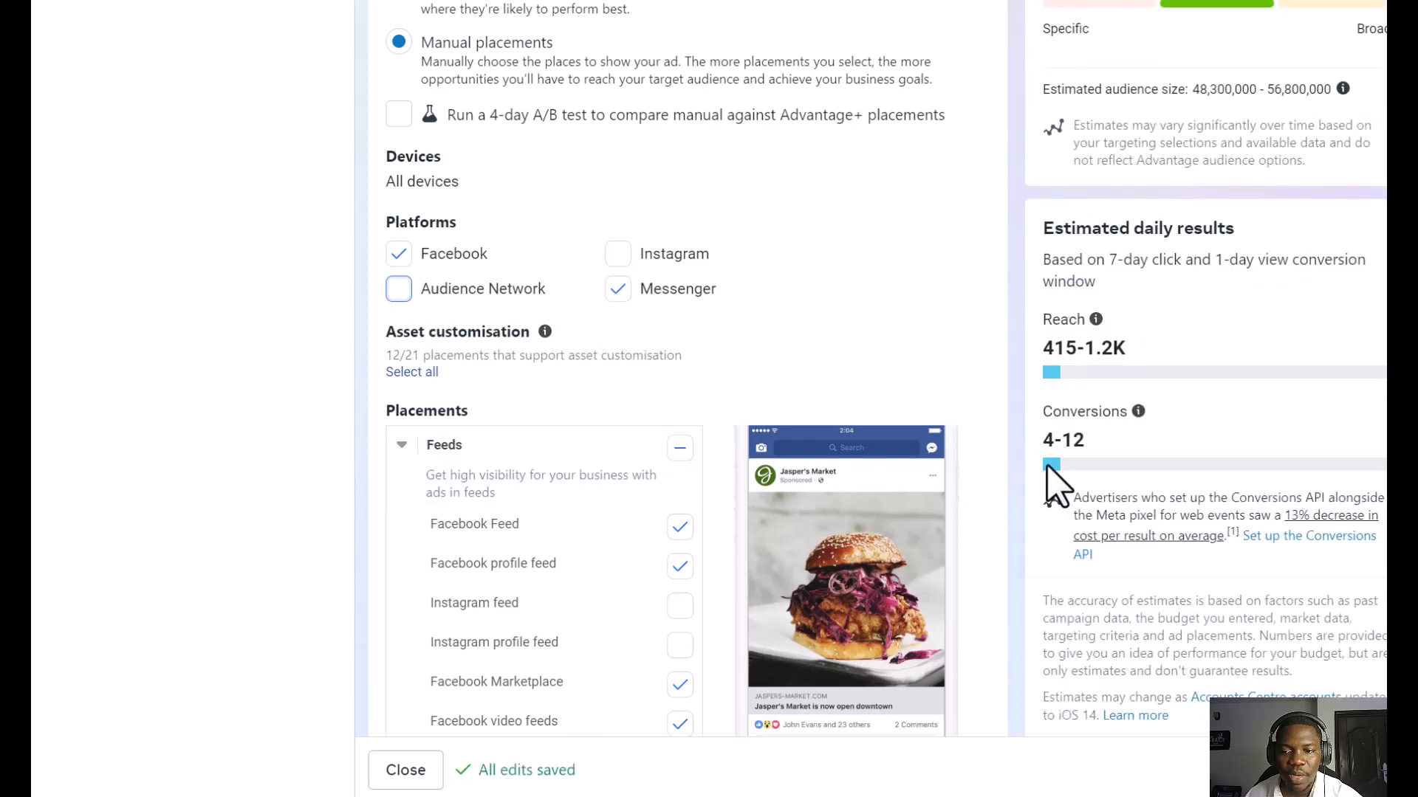
# Step: Review the ad set's detailed targeting, location, budget, schedule and placement settings before moving on to the ad
pyautogui.scroll(-3, 633, 458)
pyautogui.scroll(13, 642, 456)
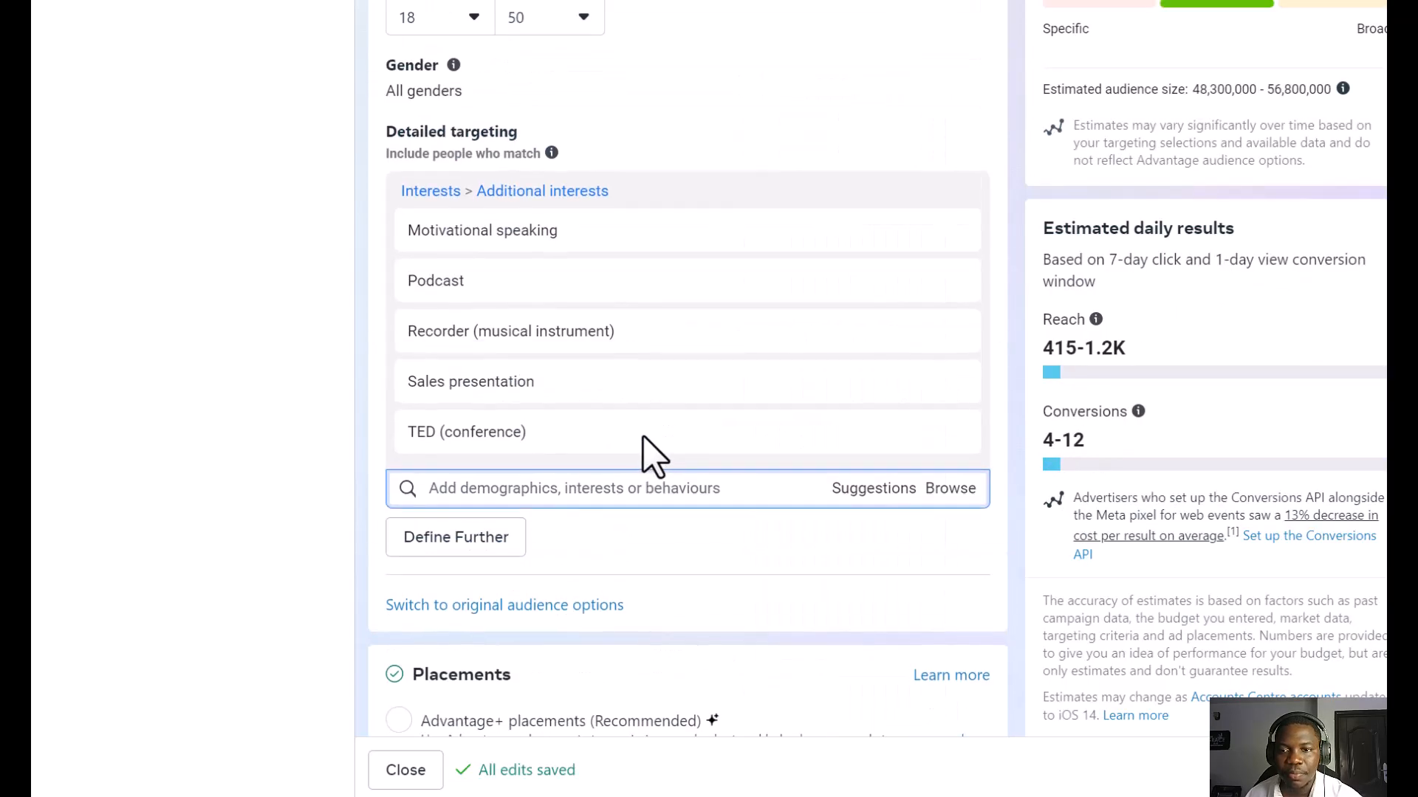
pyautogui.scroll(10, 686, 399)
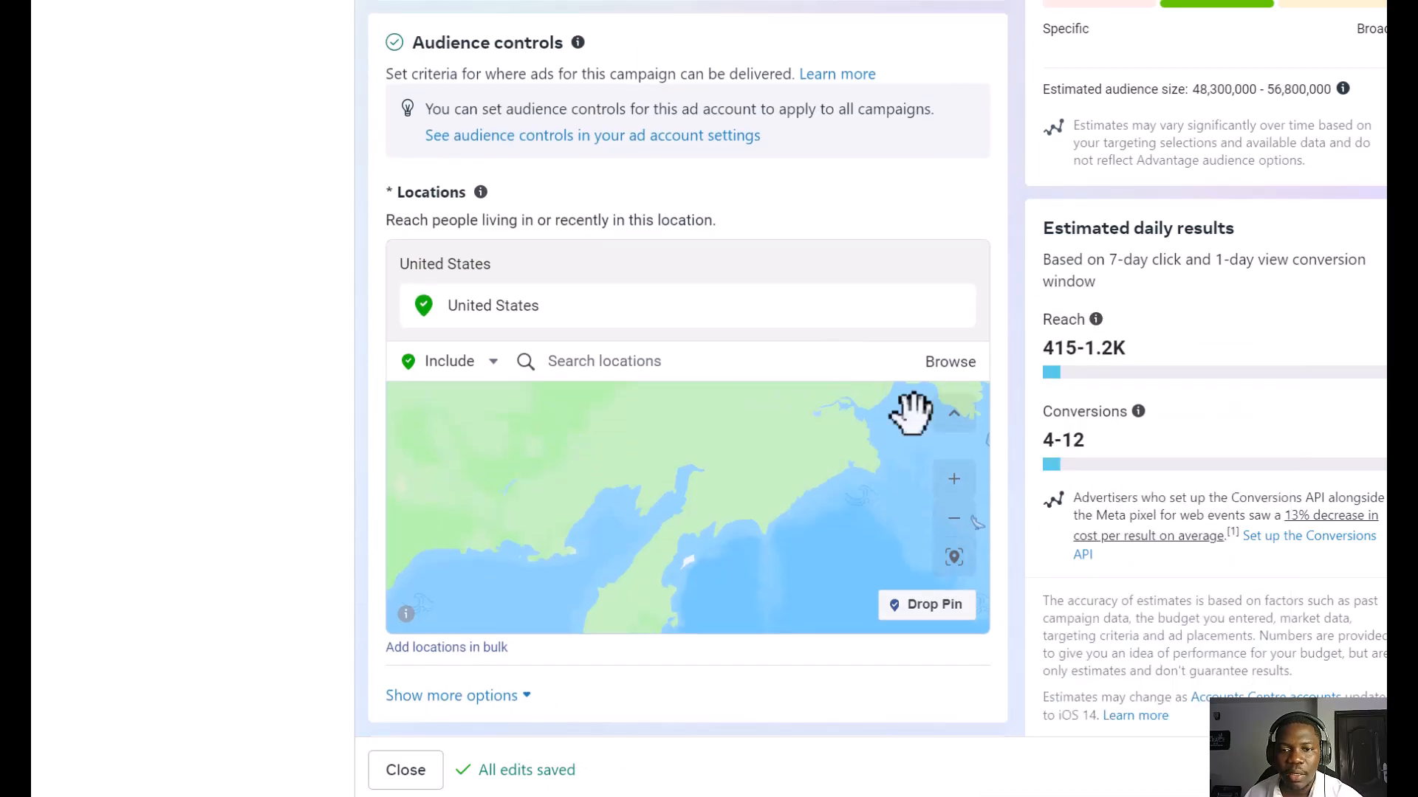
pyautogui.scroll(6, 1092, 316)
pyautogui.scroll(5, 880, 325)
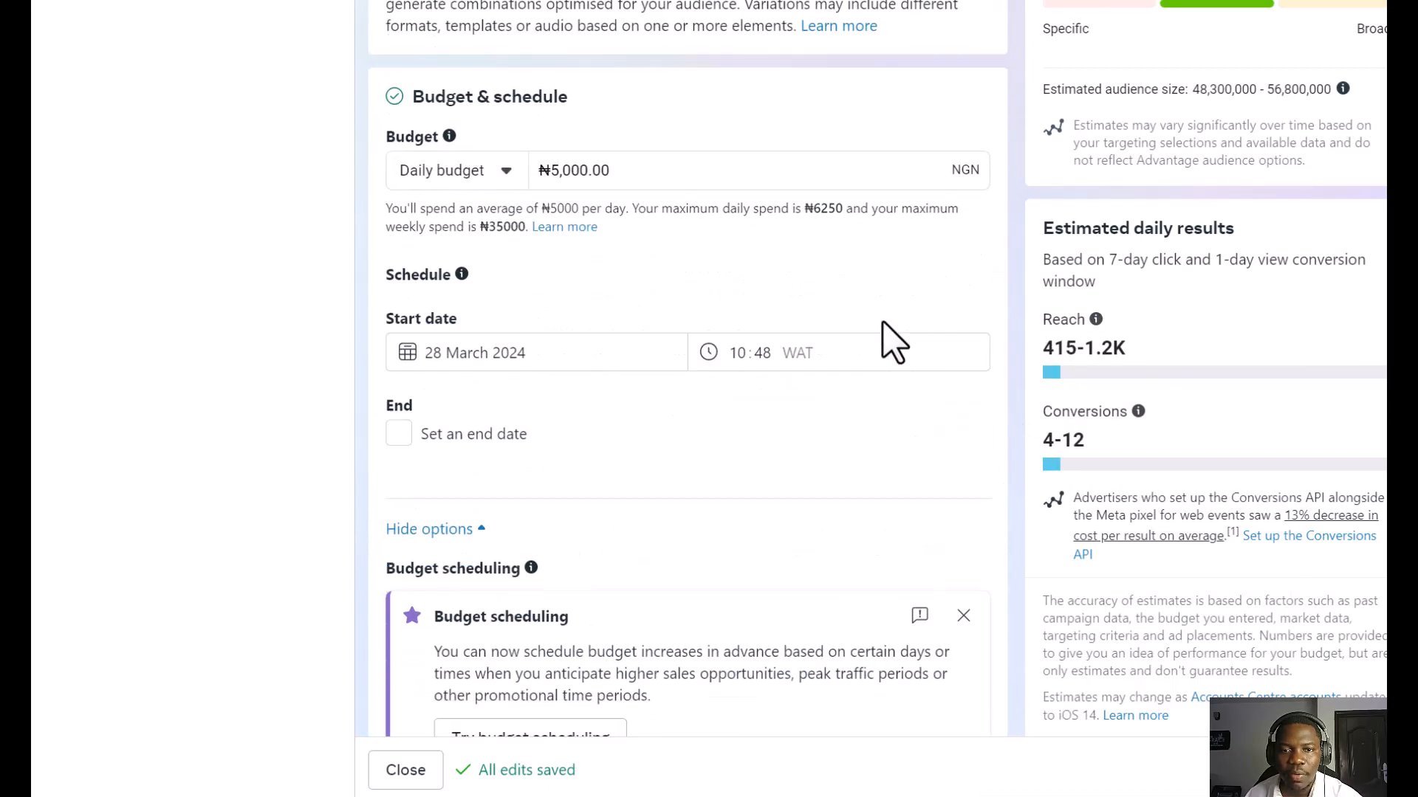
pyautogui.scroll(-20, 894, 341)
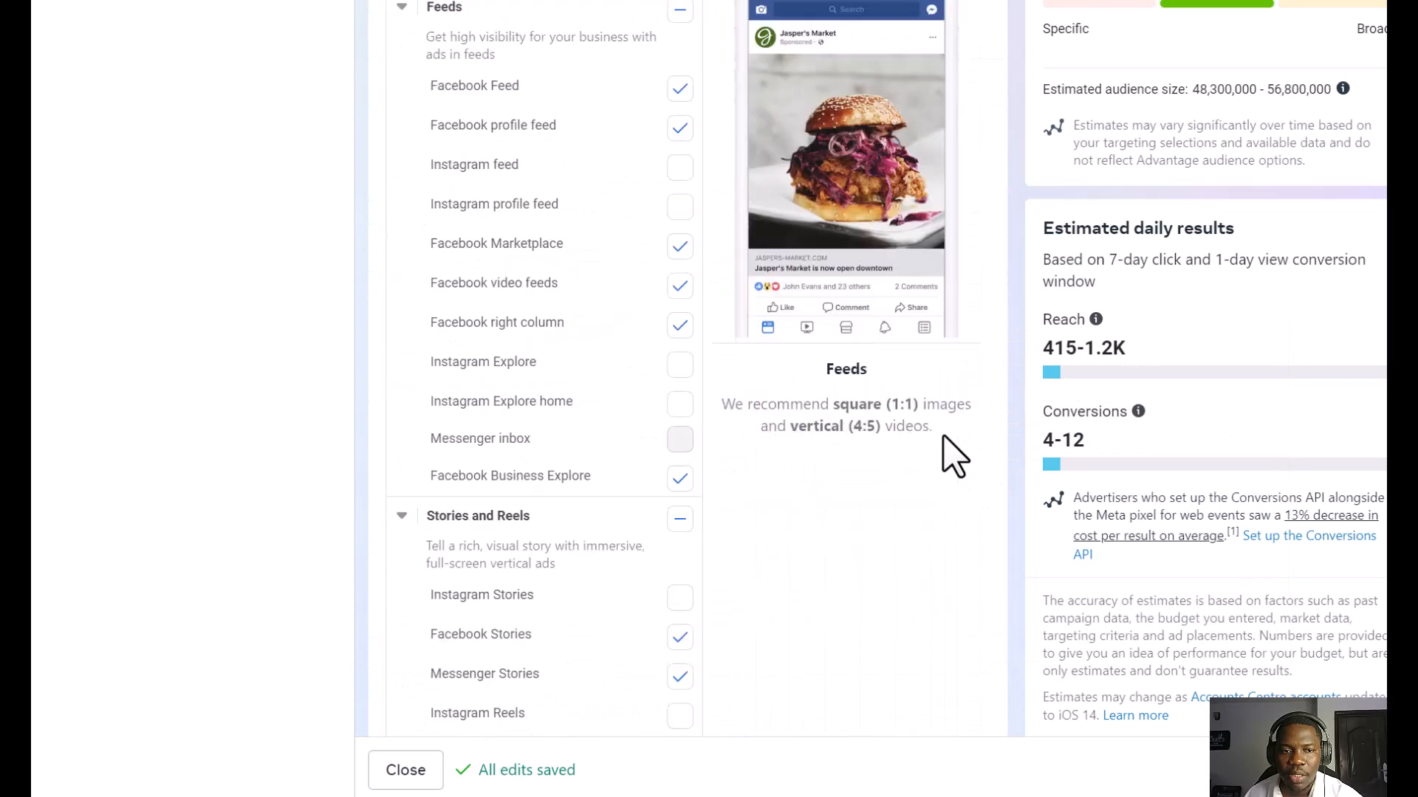
pyautogui.scroll(-10, 918, 563)
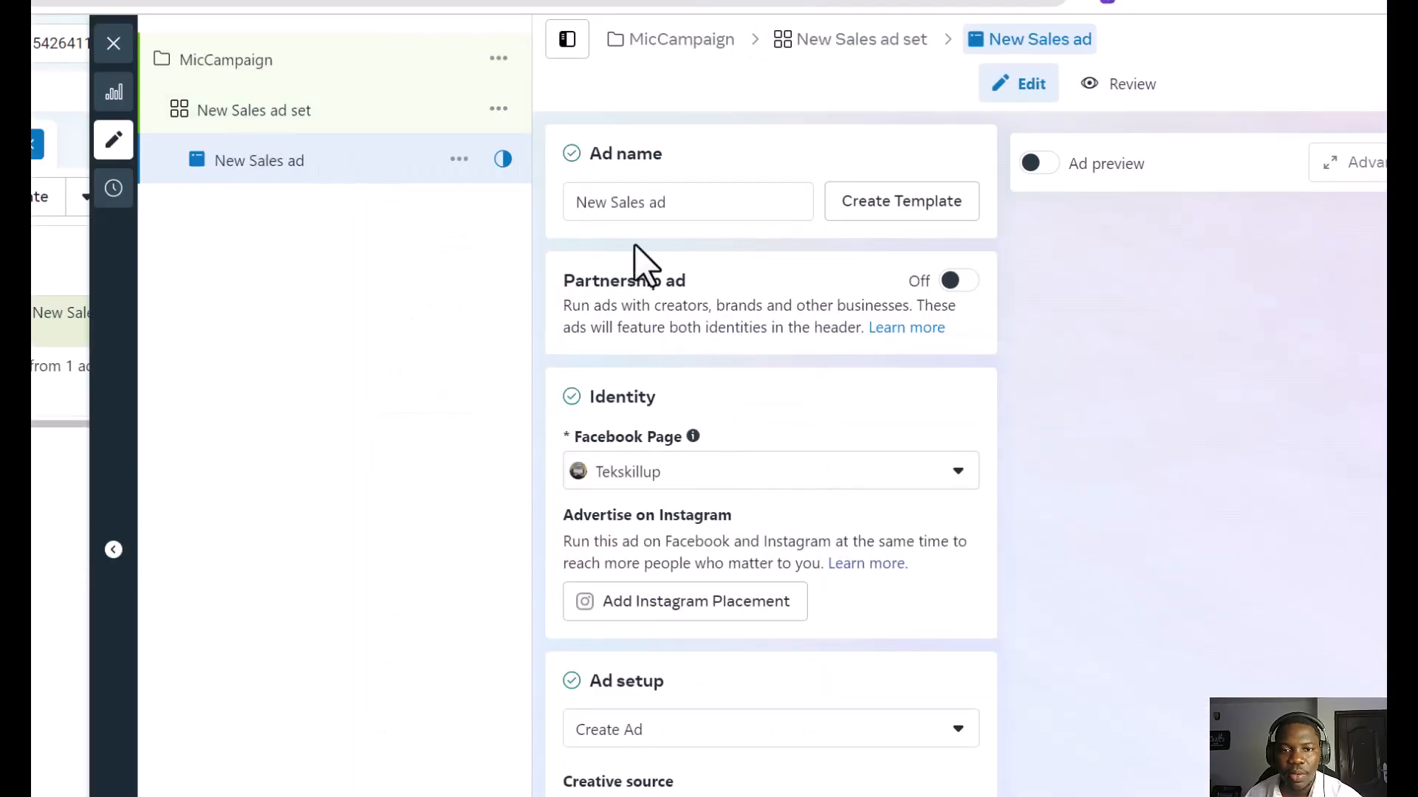
# Step: Rename the ad as MicAds
pyautogui.click(674, 204)
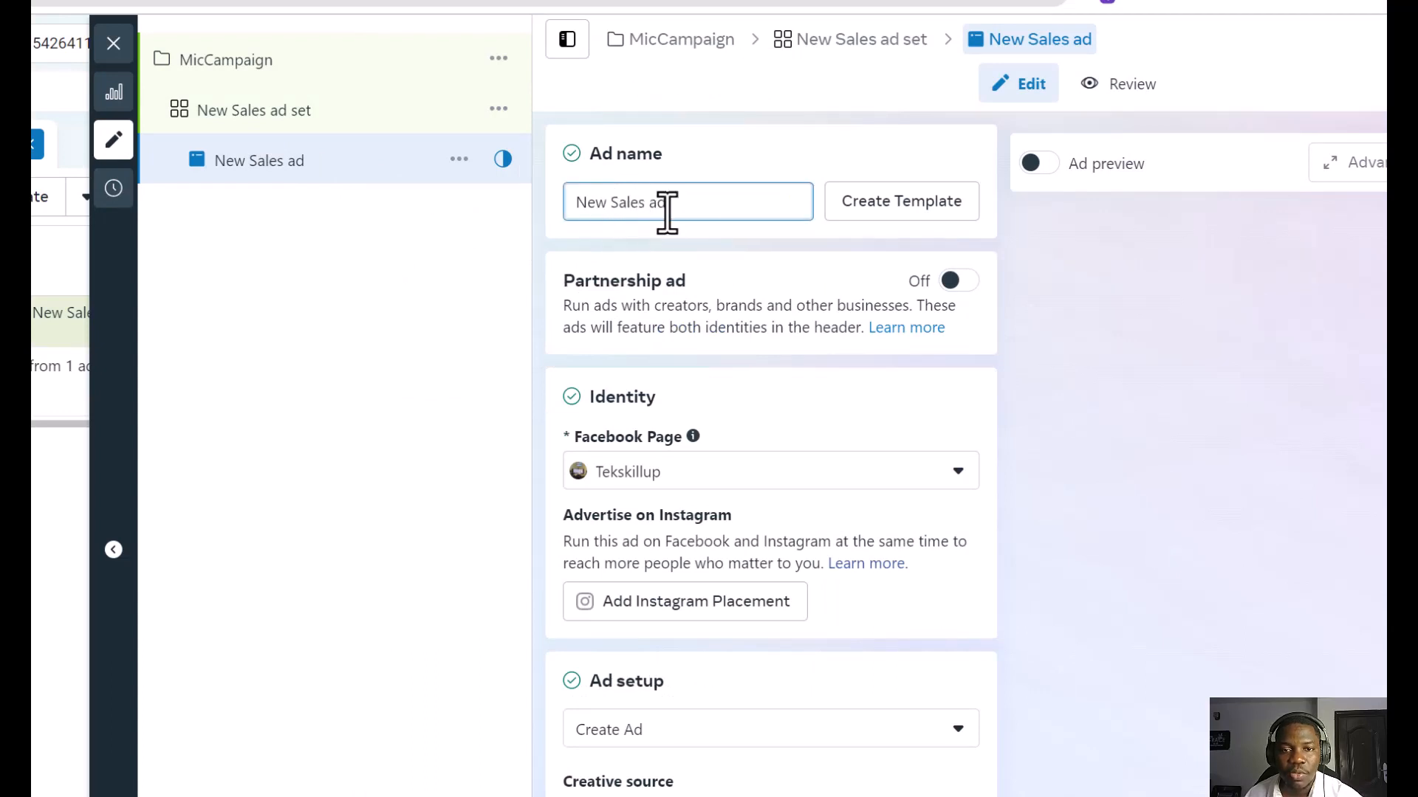
pyautogui.moveTo(667, 215); pyautogui.dragTo(583, 203)
pyautogui.write('M')
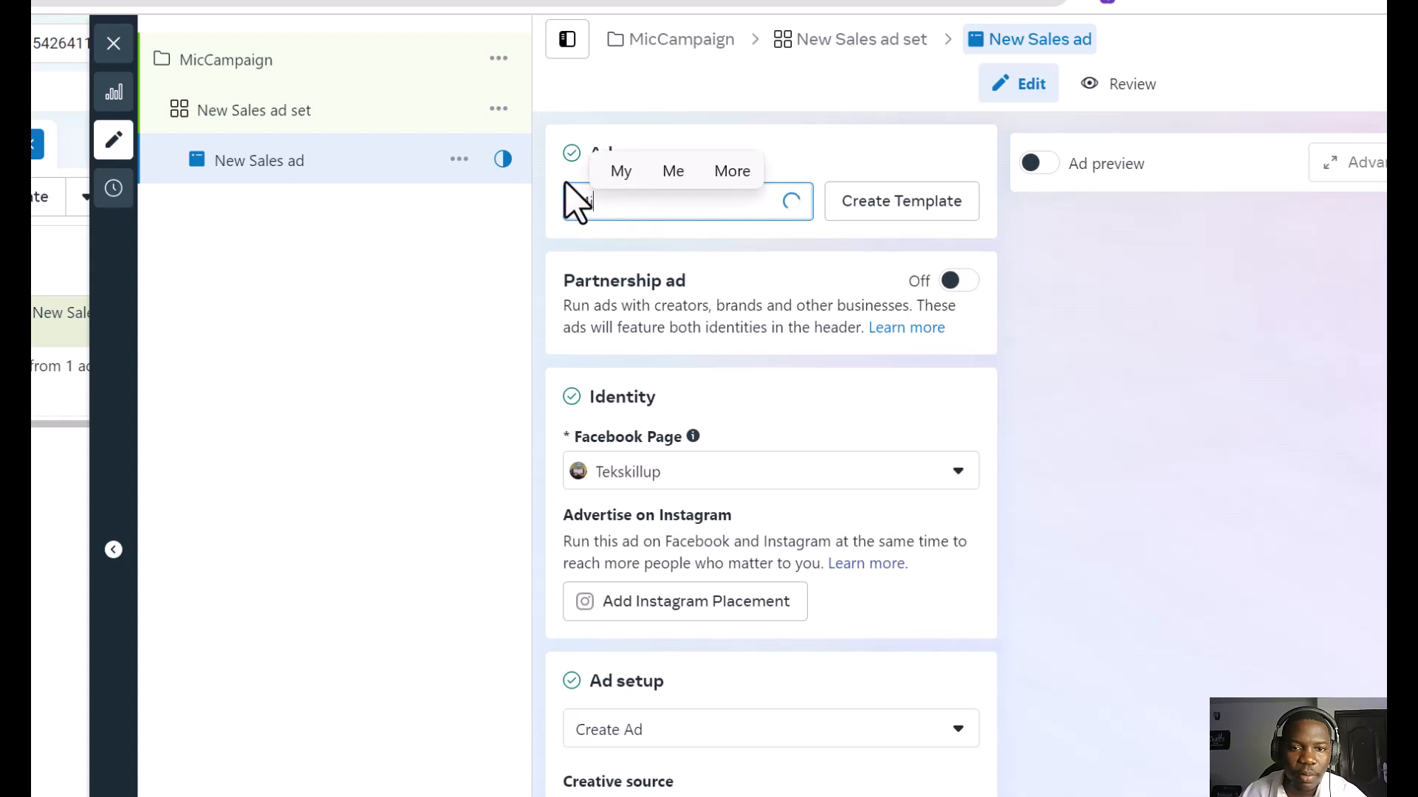
pyautogui.write('icAds')
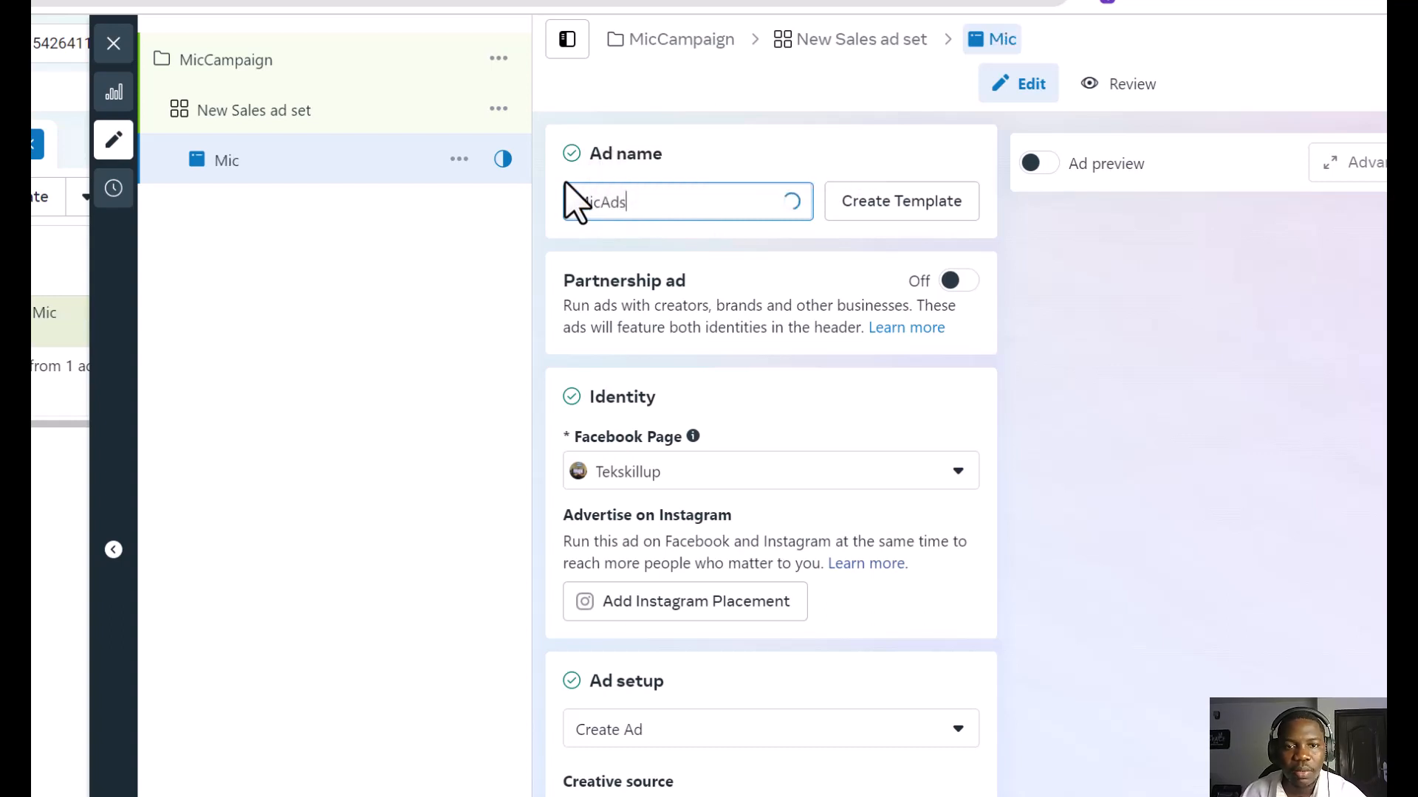
# Step: Examine the ad's Facebook Page identity, creative source, format and multi-advertiser options
pyautogui.scroll(-3, 776, 538)
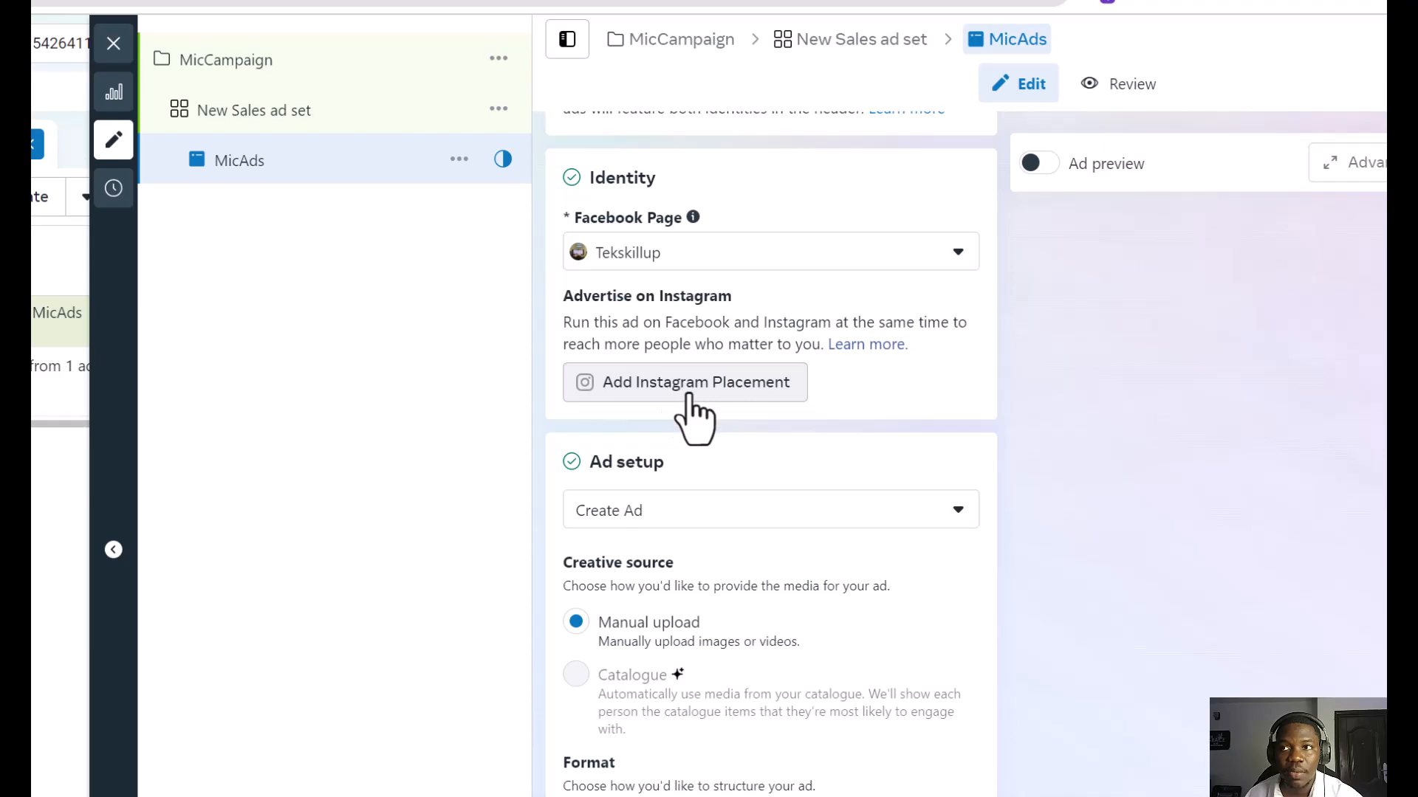
pyautogui.scroll(-4, 753, 524)
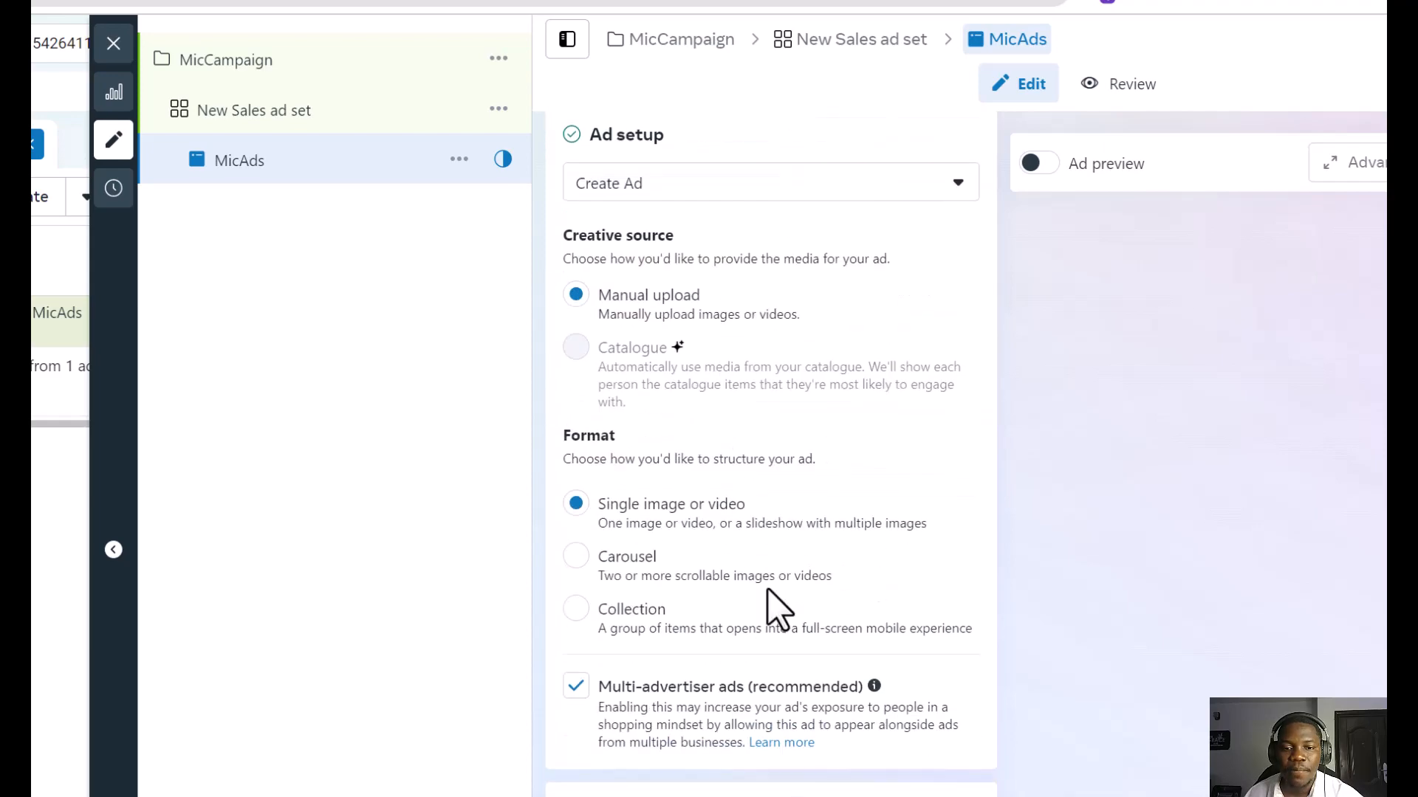
pyautogui.scroll(3, 768, 601)
pyautogui.scroll(-4, 752, 574)
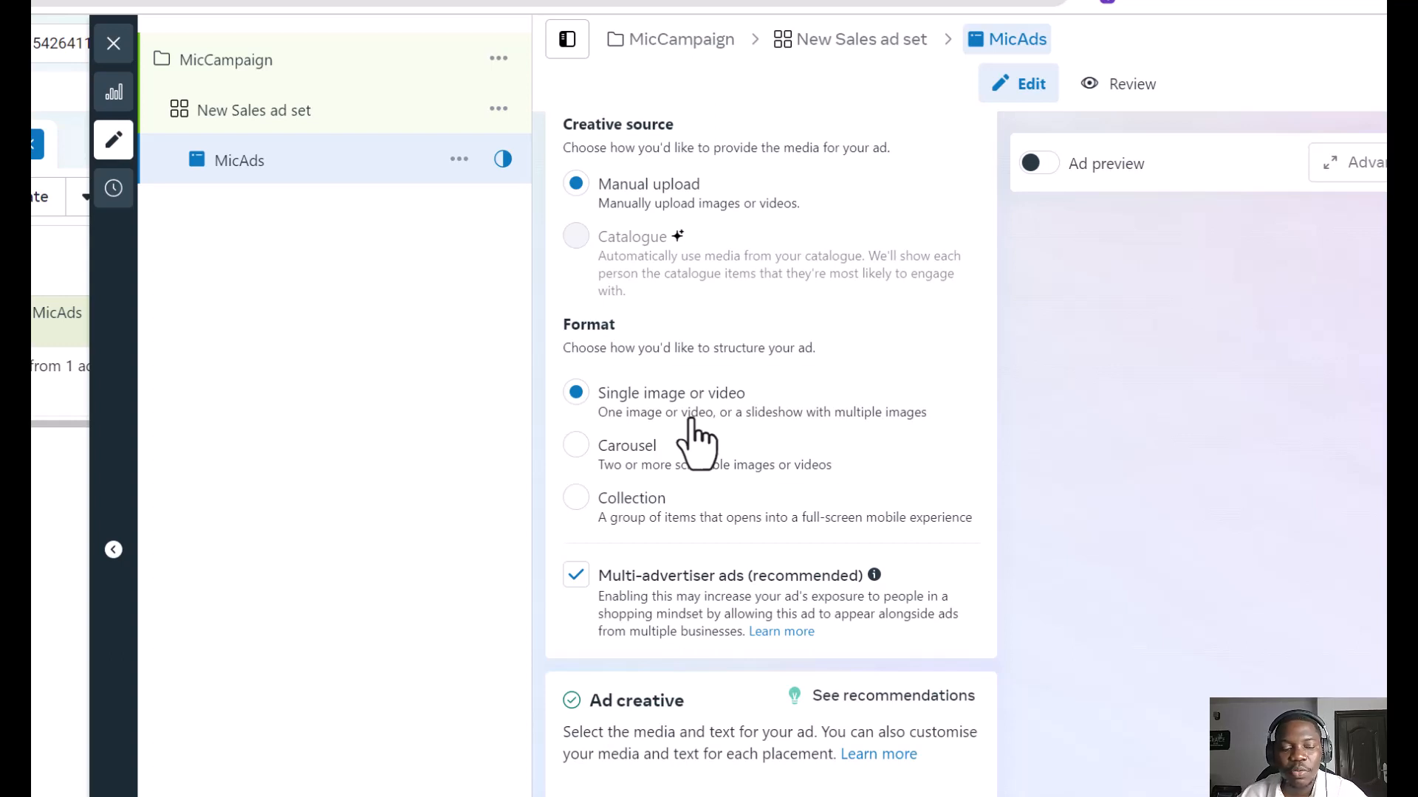
pyautogui.scroll(3, 664, 417)
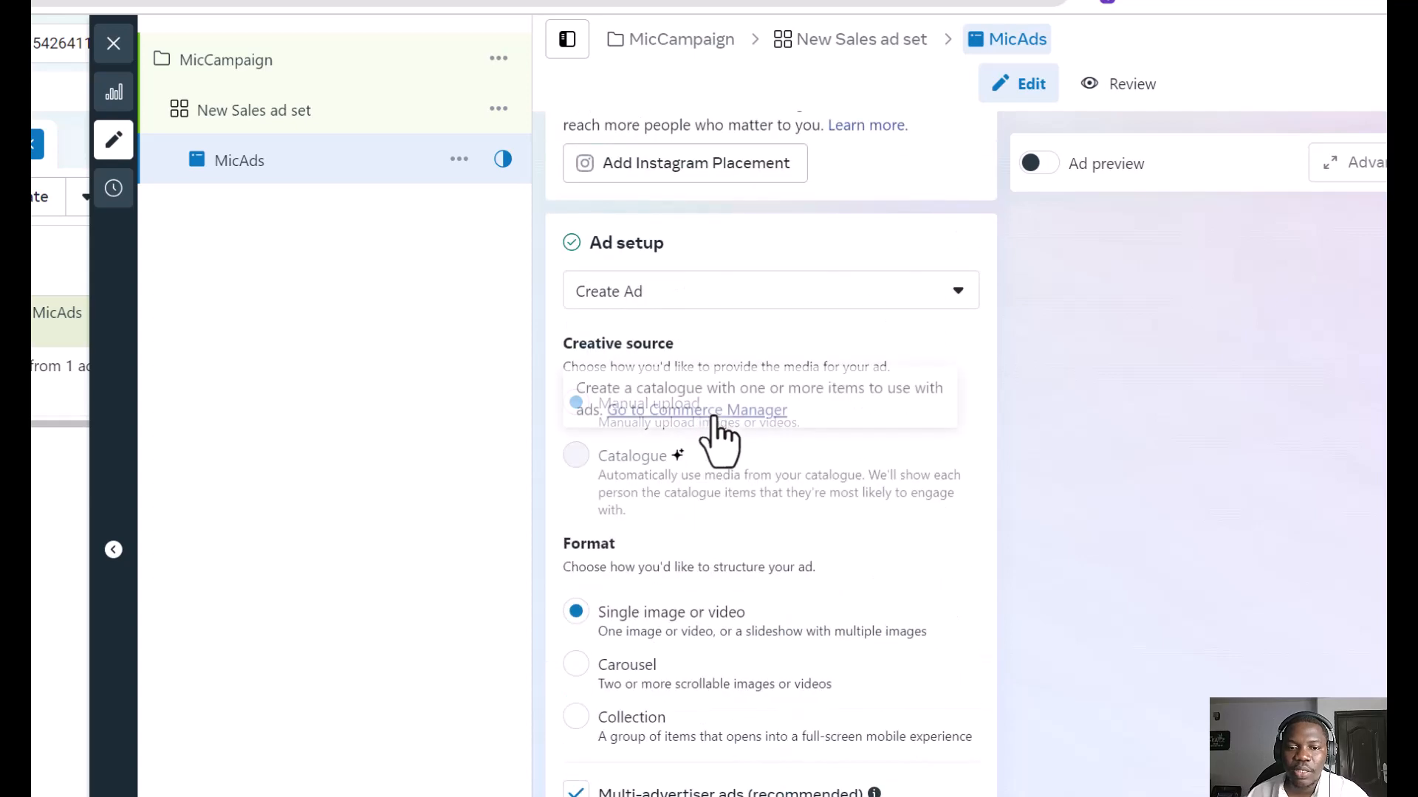
pyautogui.scroll(-1, 758, 656)
pyautogui.scroll(2, 761, 661)
pyautogui.scroll(-5, 764, 661)
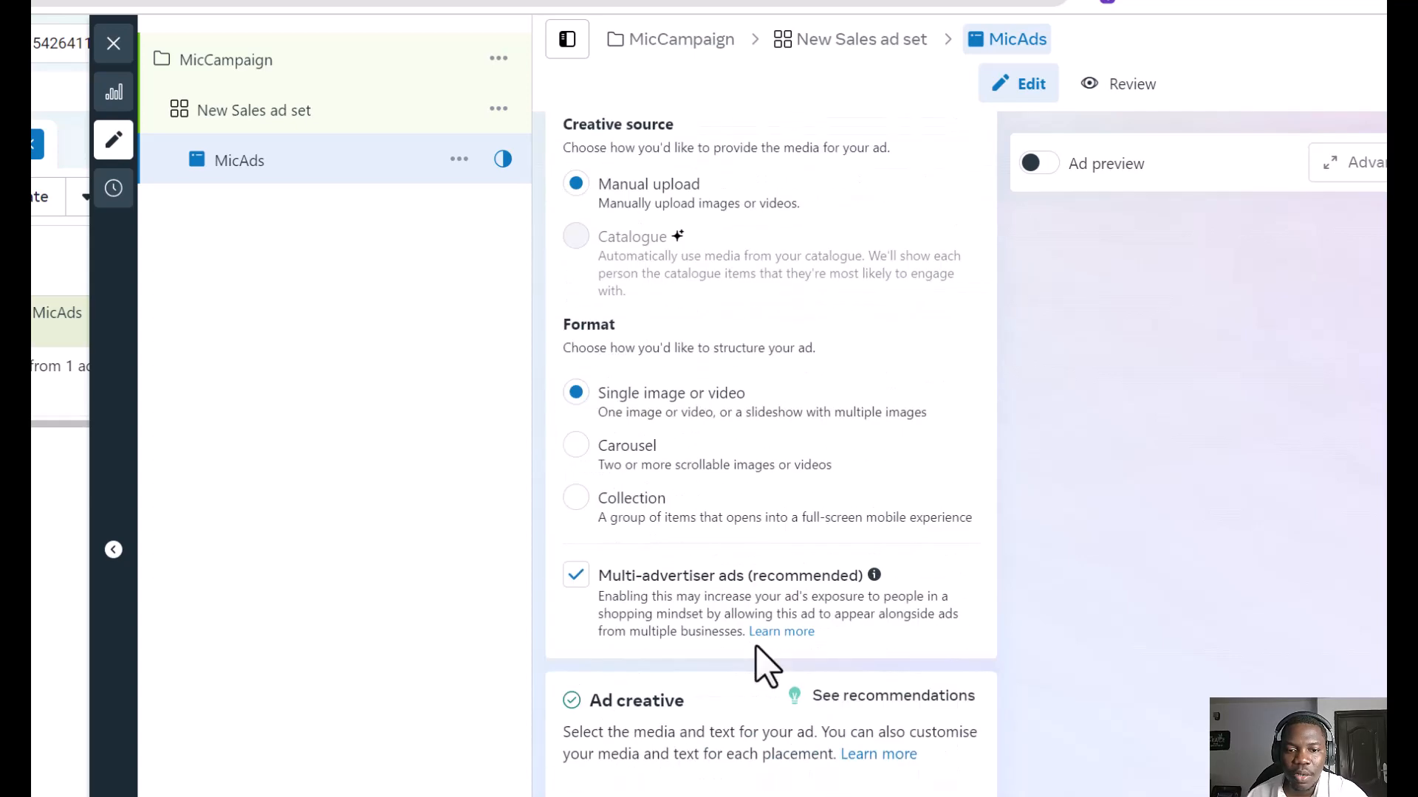
# Step: Add a video to the ad creative by uploading download (1).mp4 from the Downloads folder
pyautogui.scroll(-3, 760, 657)
pyautogui.scroll(-3, 750, 649)
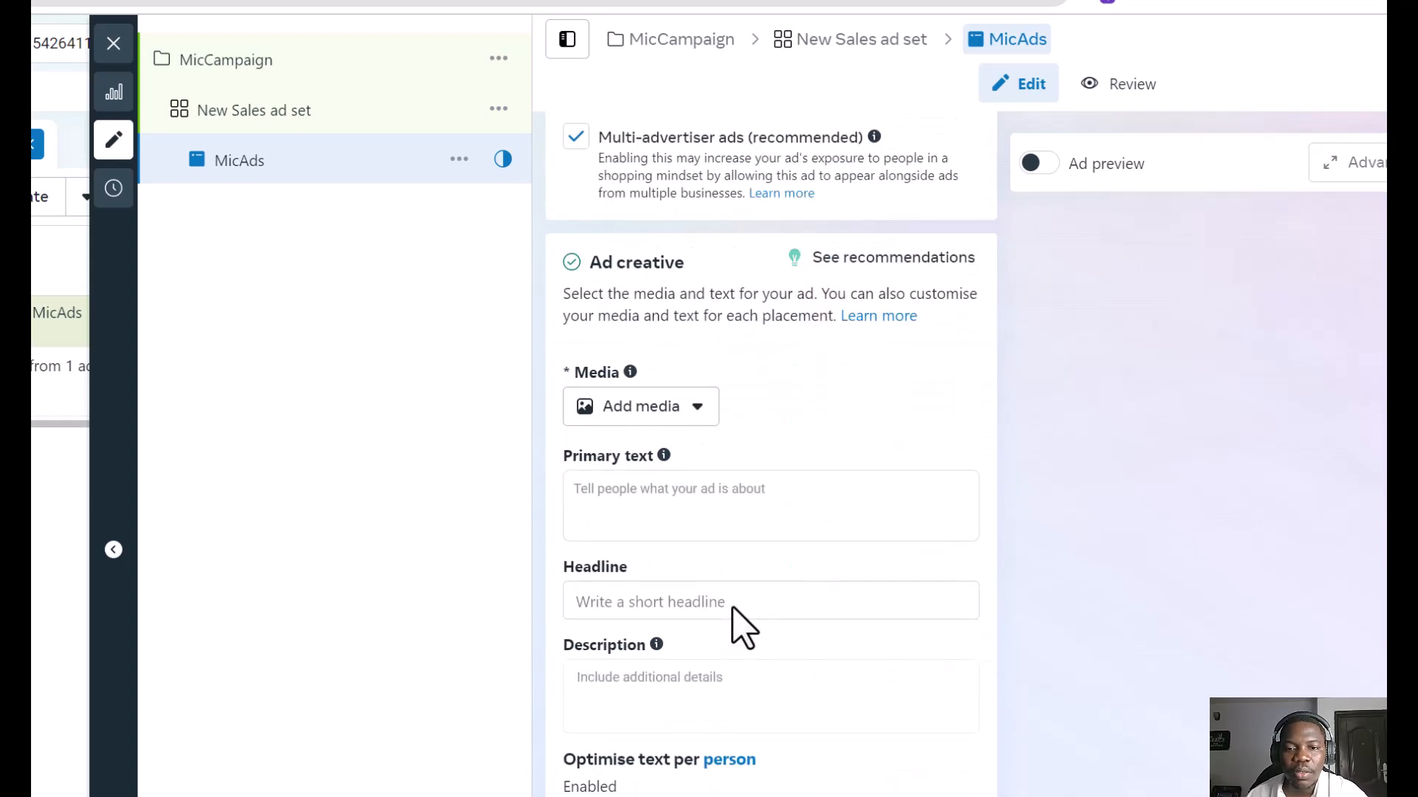
pyautogui.moveTo(664, 455)
pyautogui.click(620, 415)
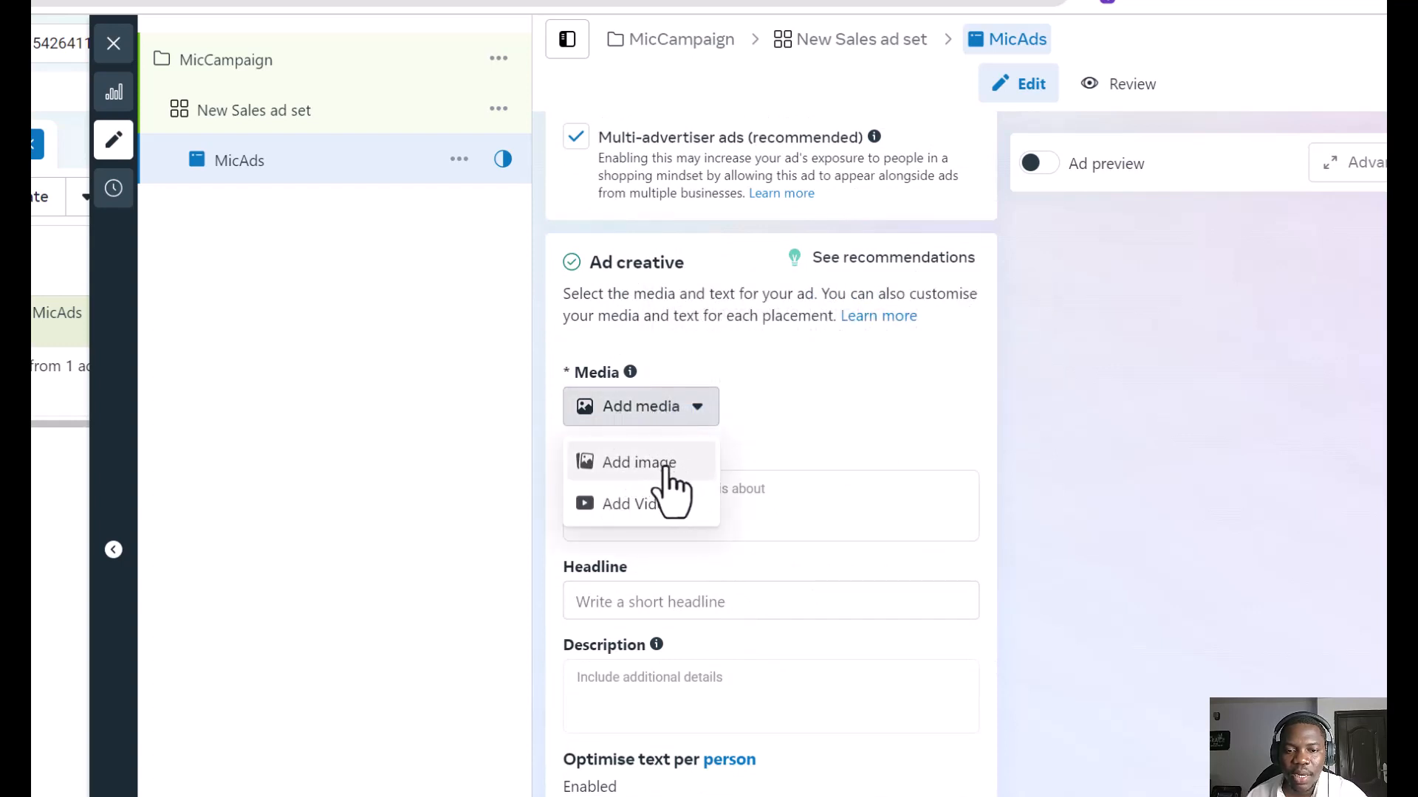
pyautogui.scroll(5, 775, 453)
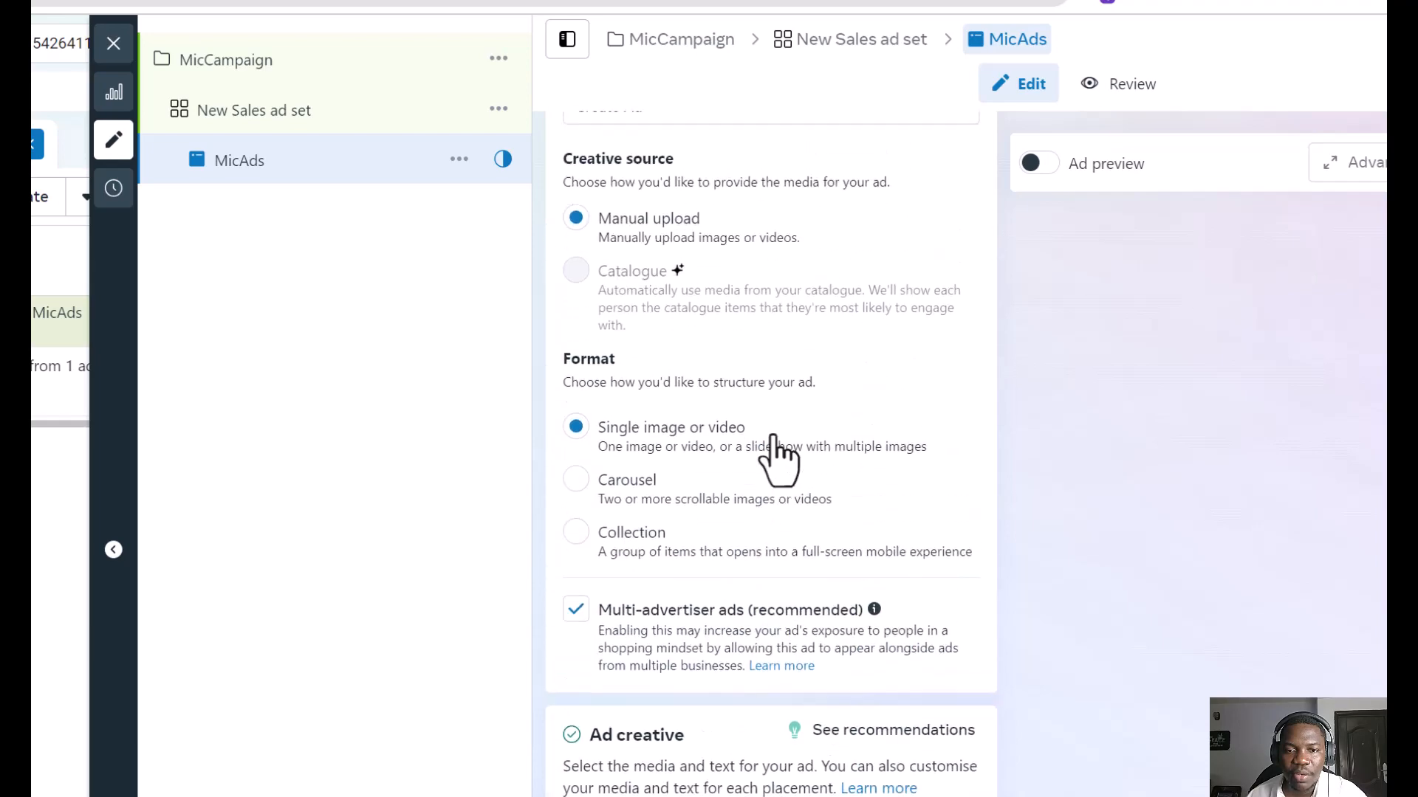
pyautogui.scroll(7, 773, 437)
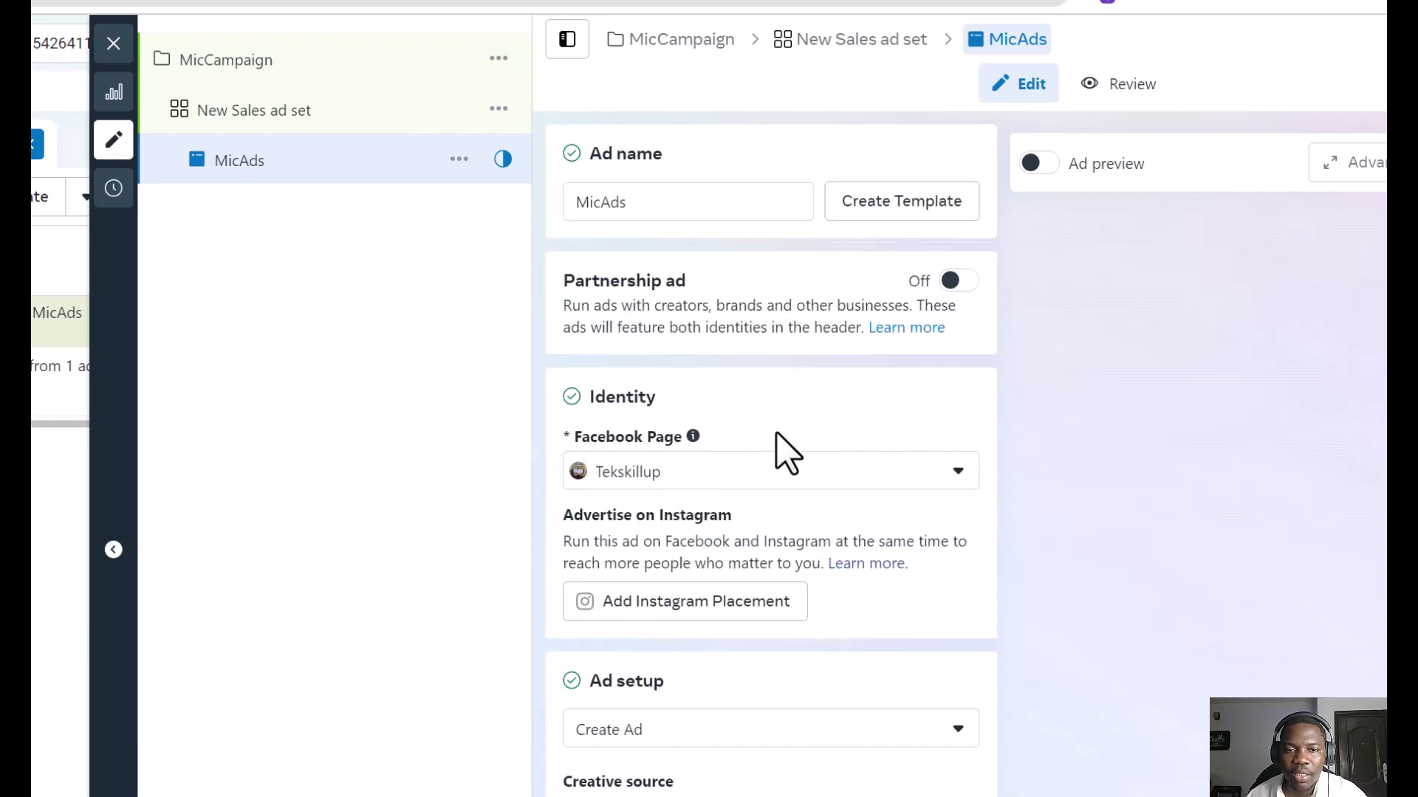
pyautogui.scroll(-10, 785, 452)
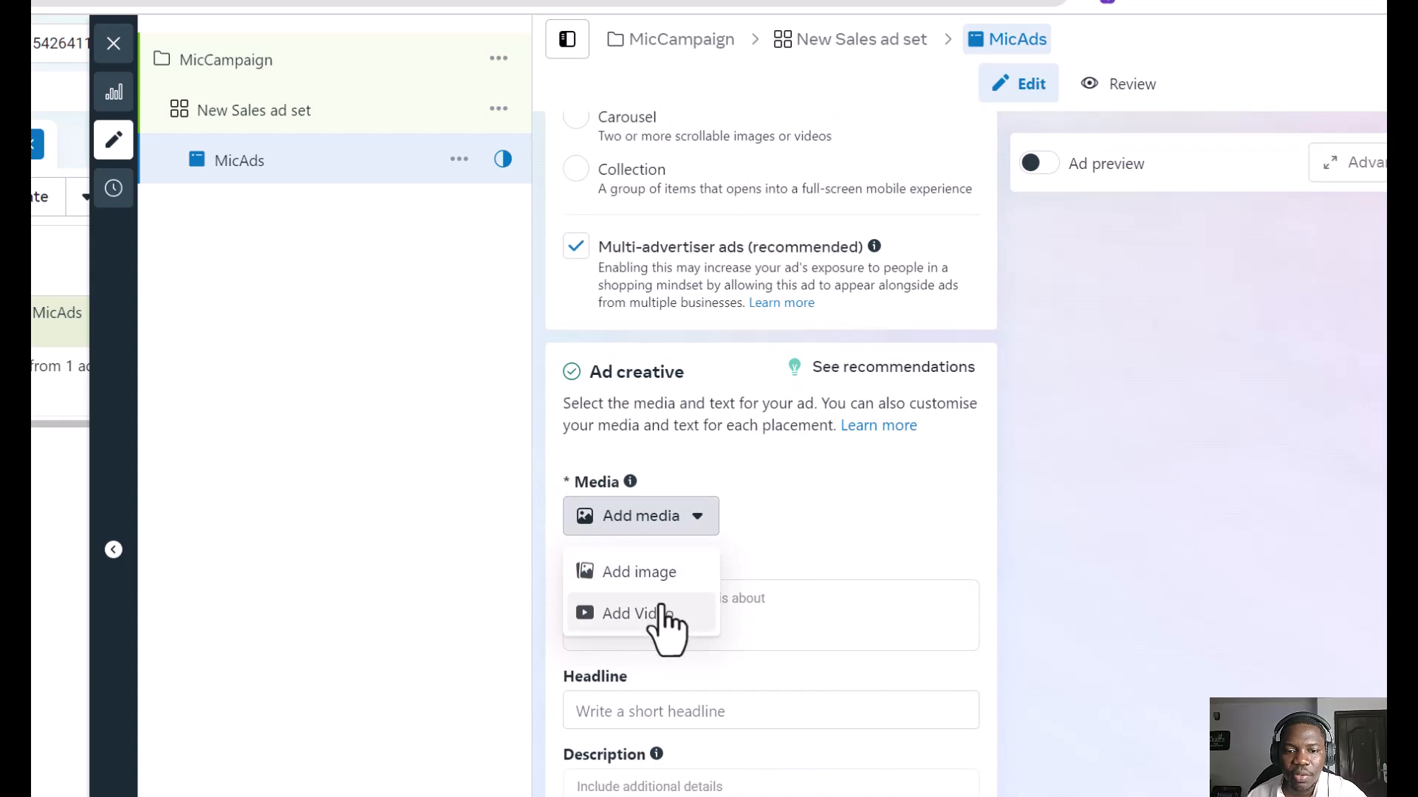
pyautogui.click(662, 610)
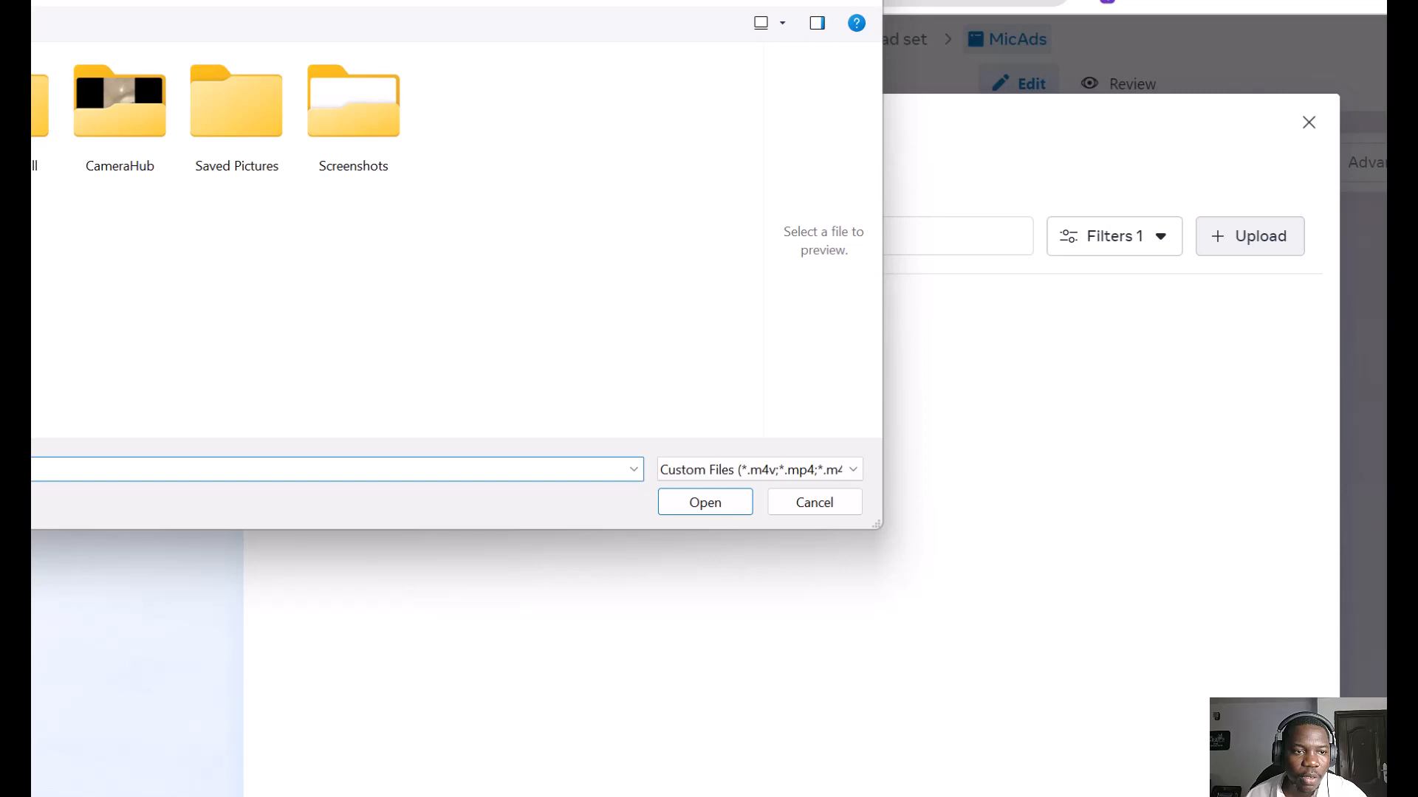
pyautogui.click(104, 355)
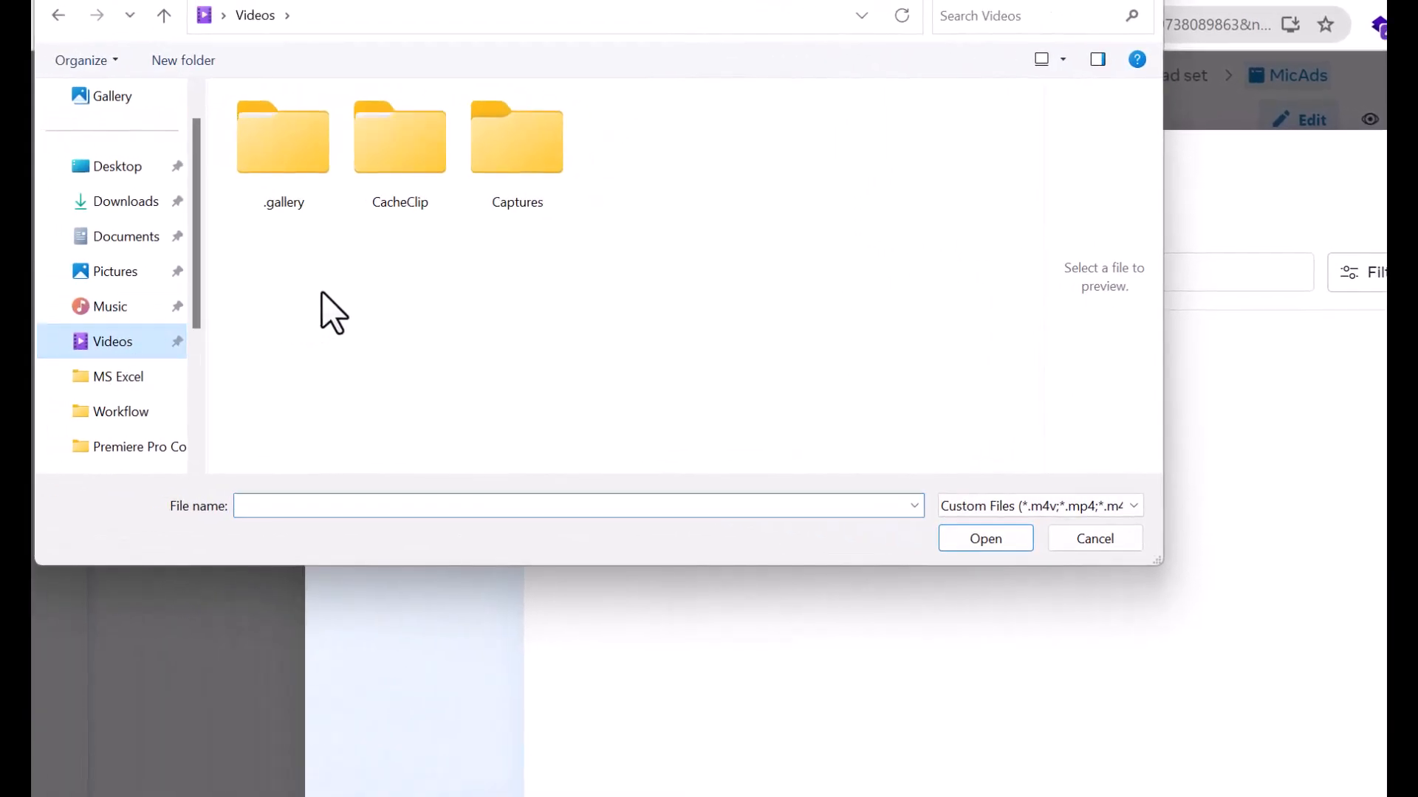
pyautogui.click(140, 204)
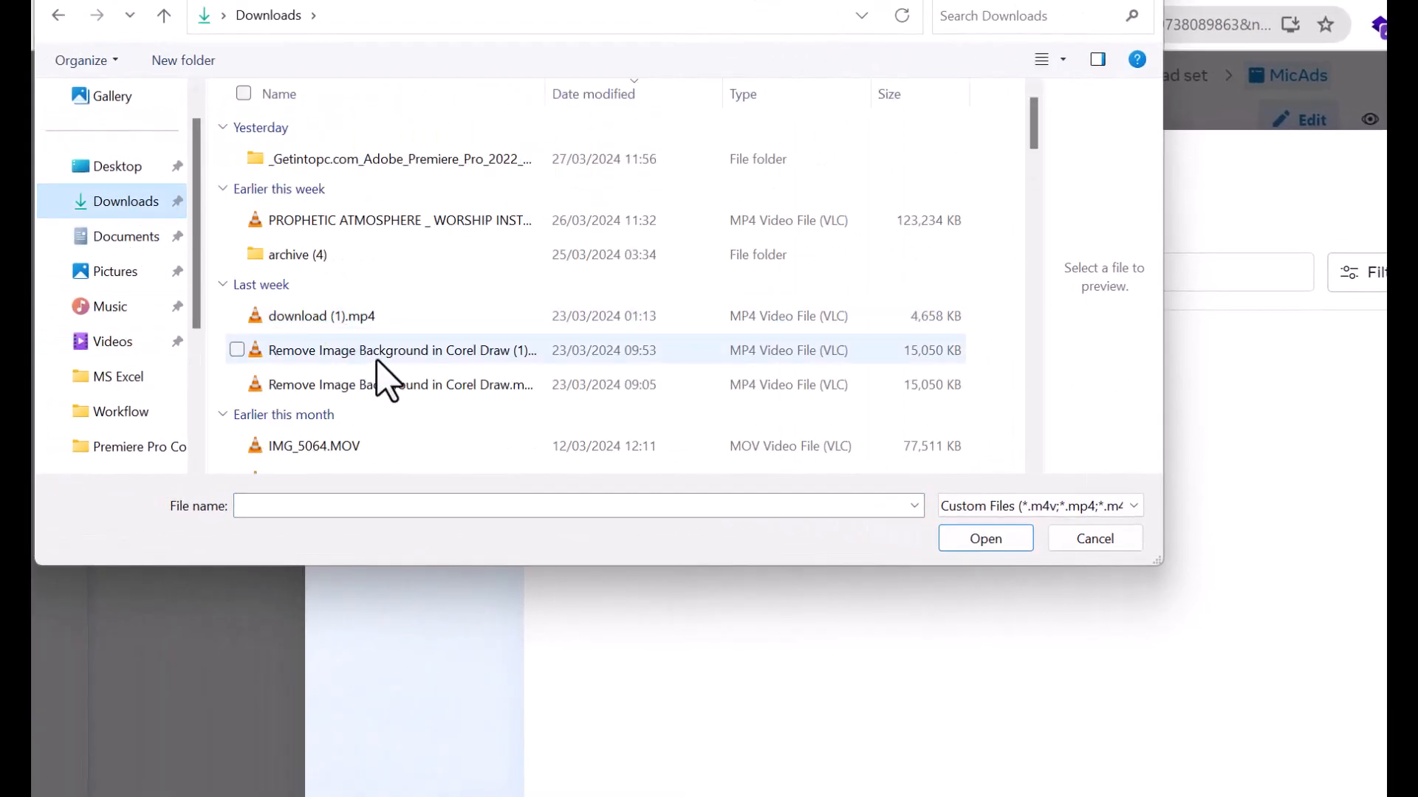
pyautogui.click(347, 319)
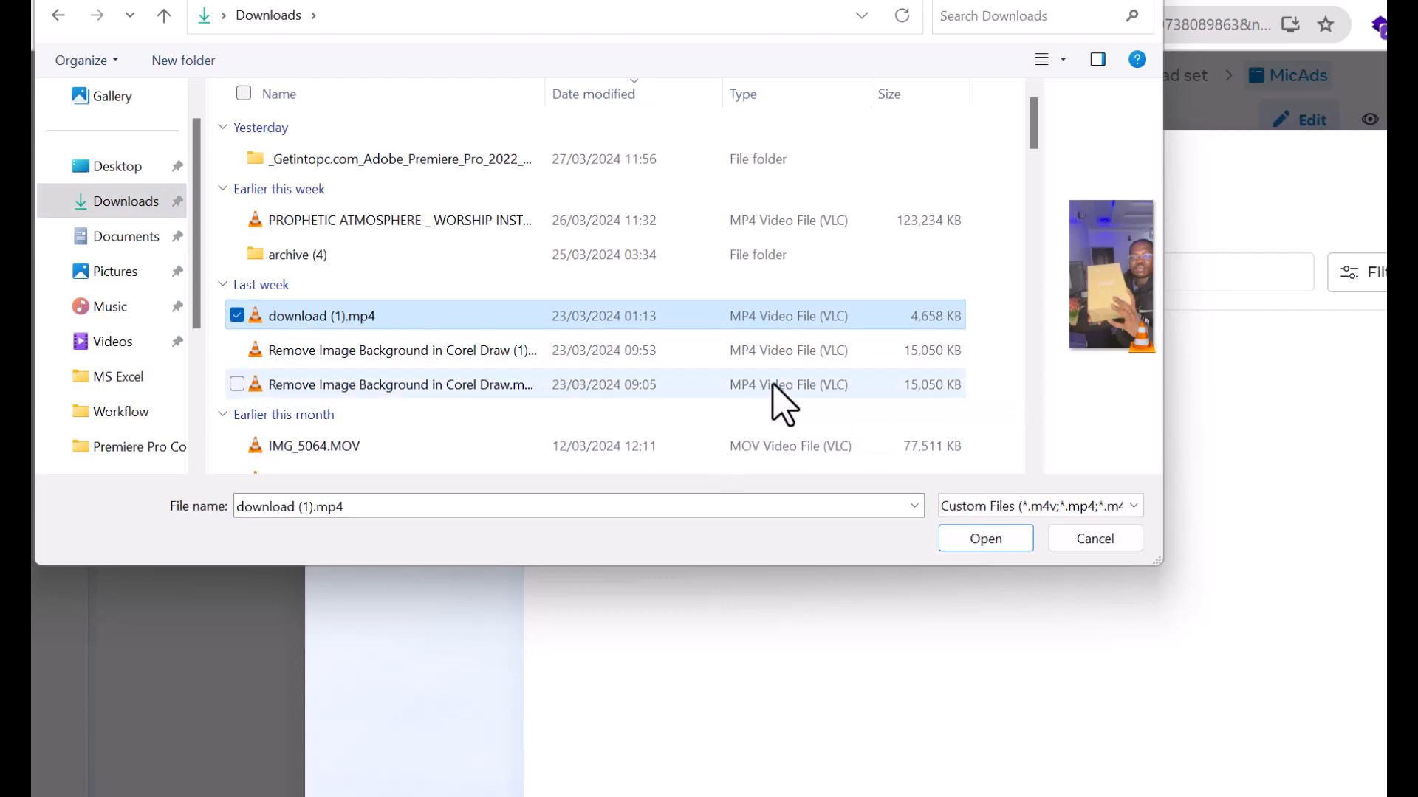
pyautogui.click(990, 538)
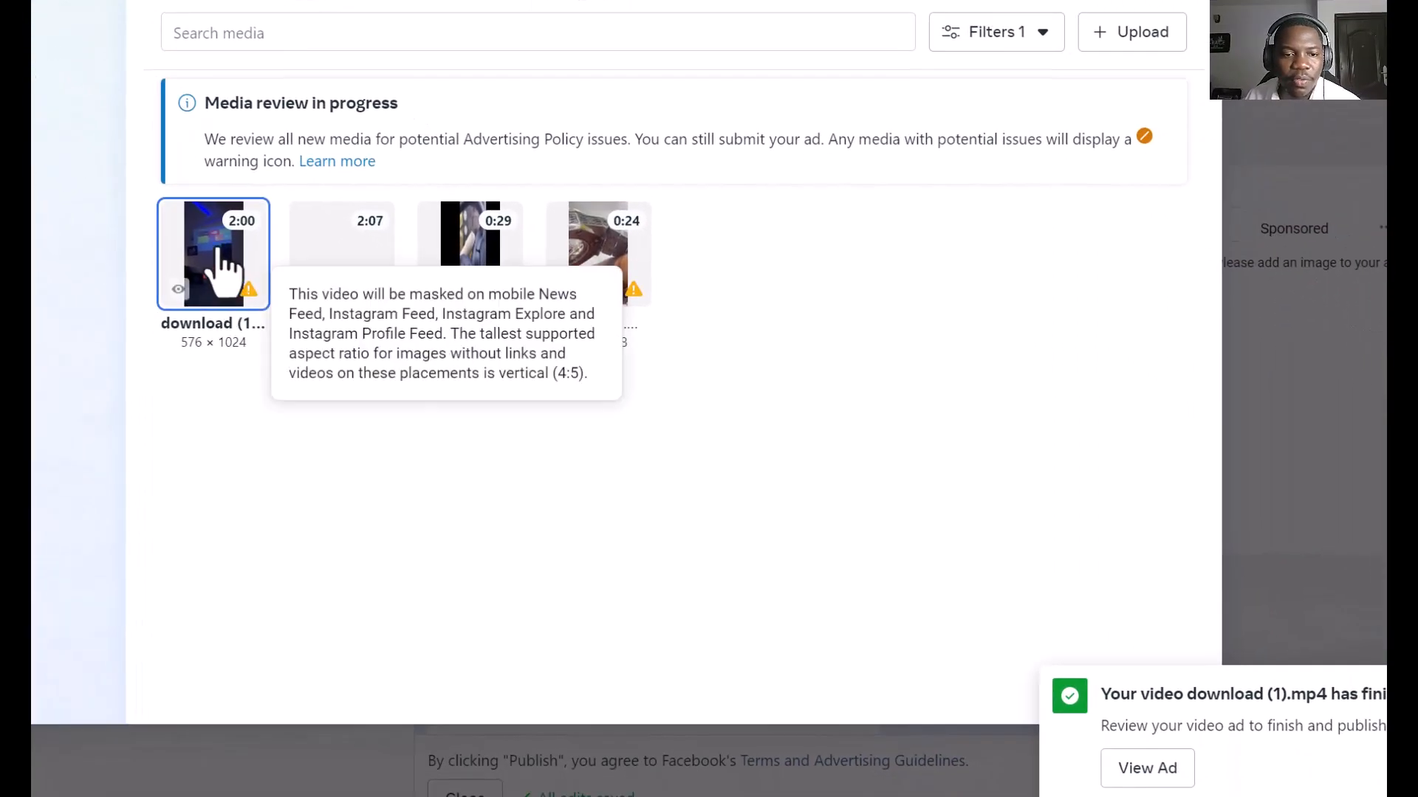
# Step: Use the uploaded video at full length with the original crop for every placement group, and accept all optimisations
pyautogui.click(1377, 687)
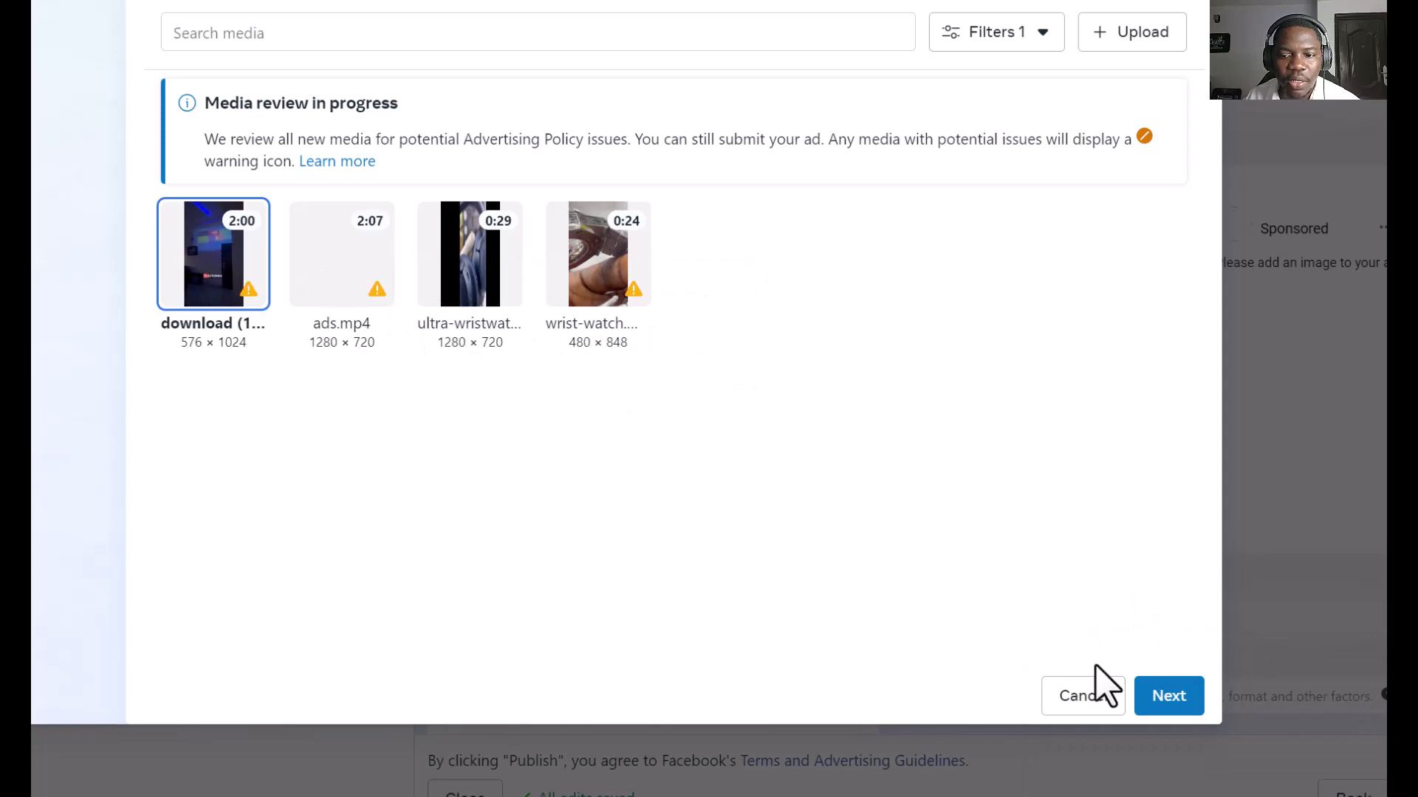
pyautogui.click(1184, 710)
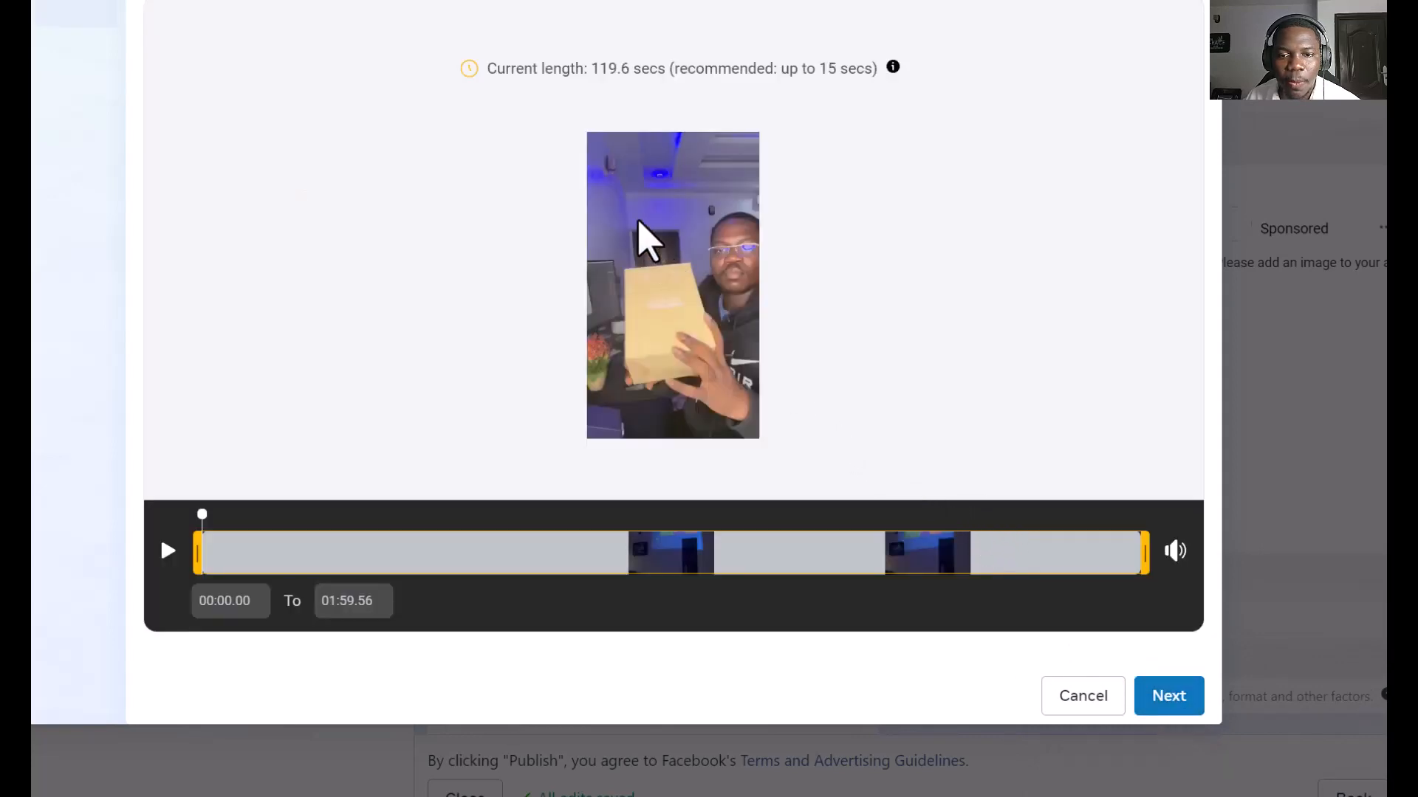
pyautogui.click(1164, 709)
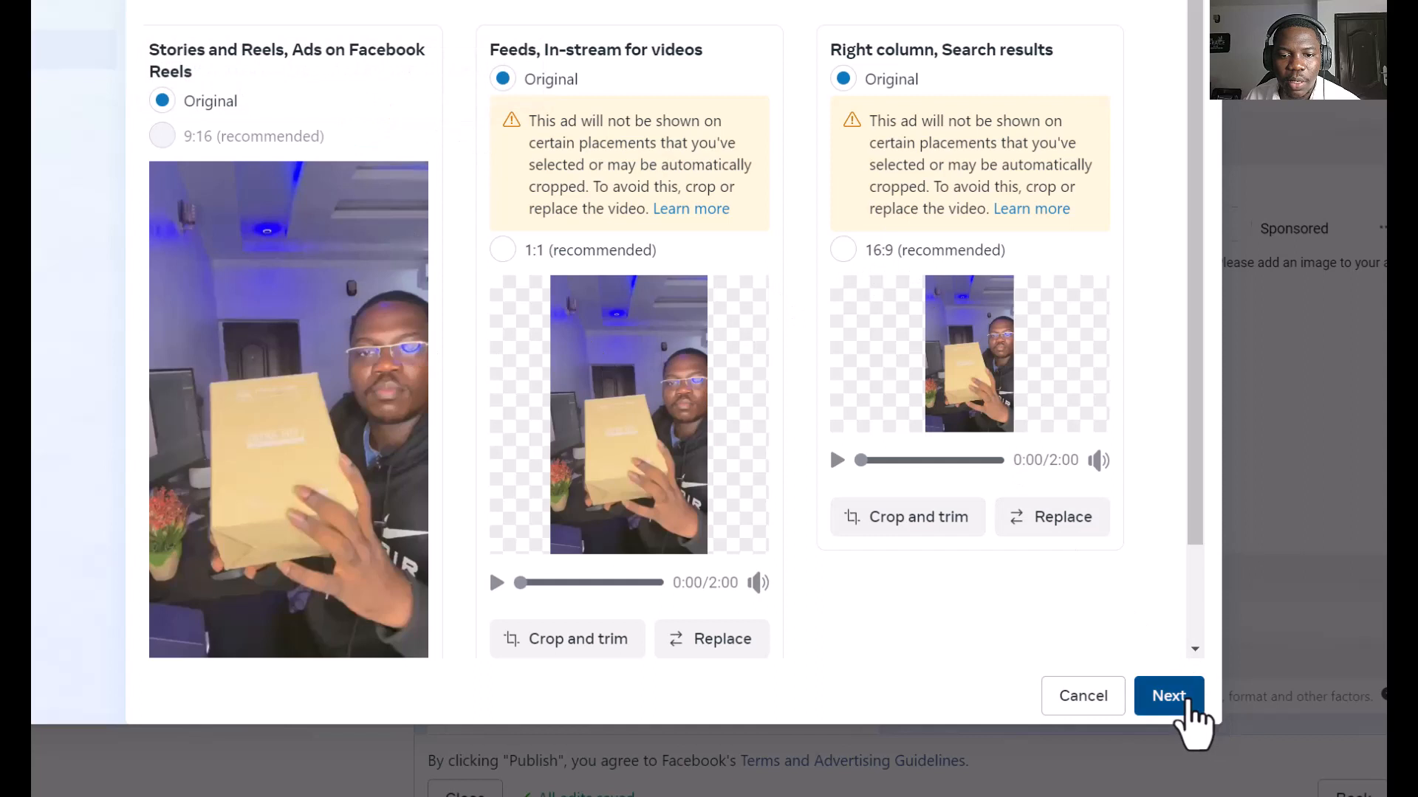
pyautogui.click(1187, 708)
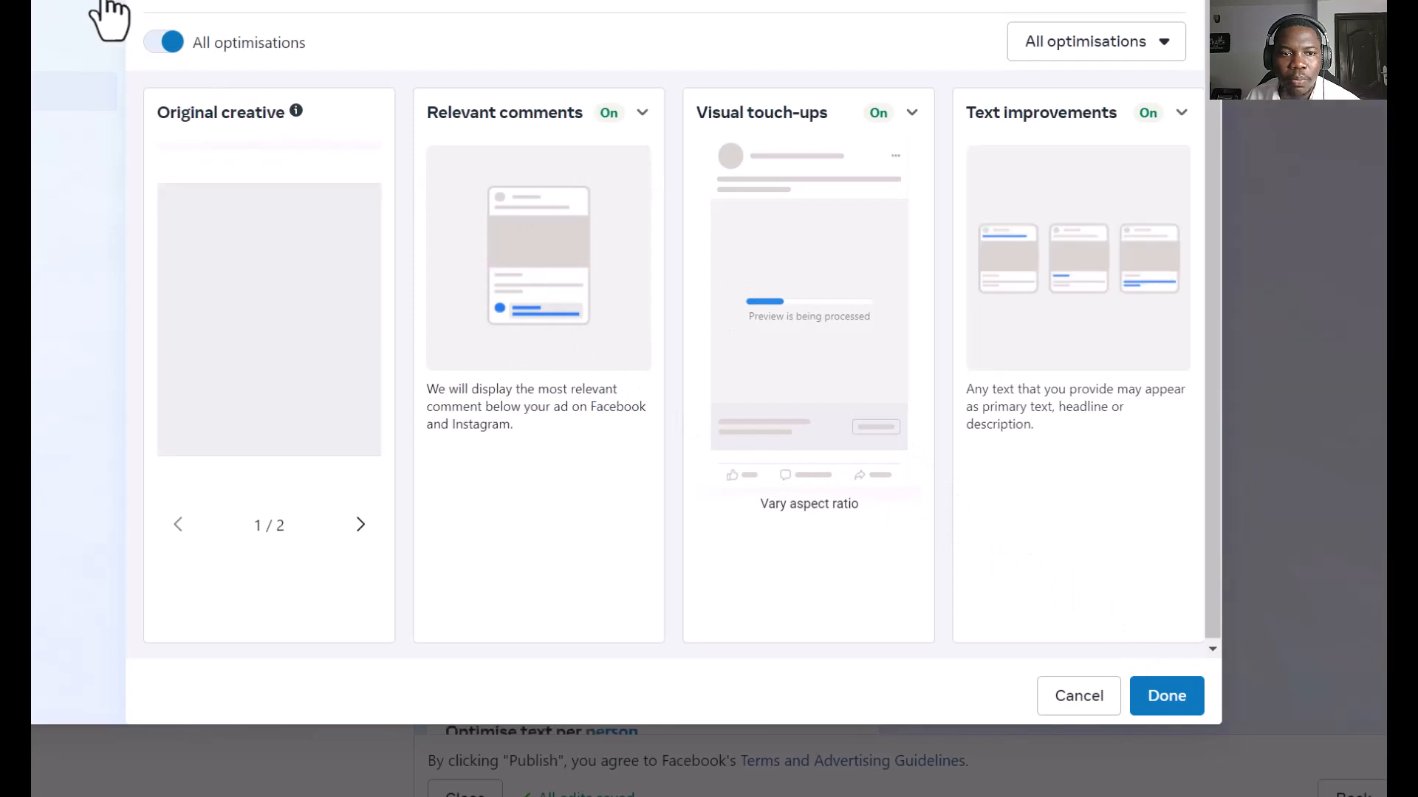
pyautogui.click(1169, 705)
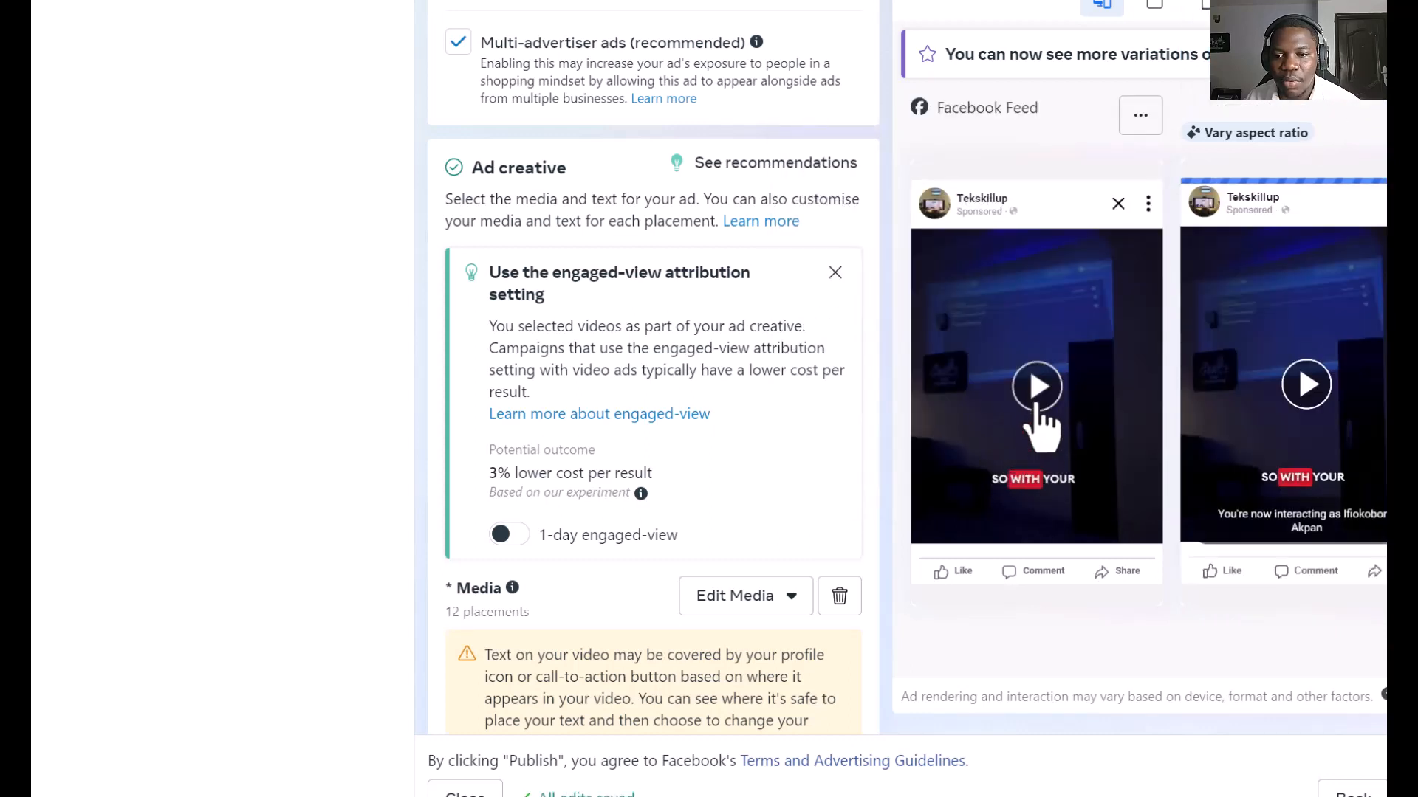
# Step: Check the ad's media placement groups and play the video in the Facebook Feed preview
pyautogui.scroll(-5, 670, 562)
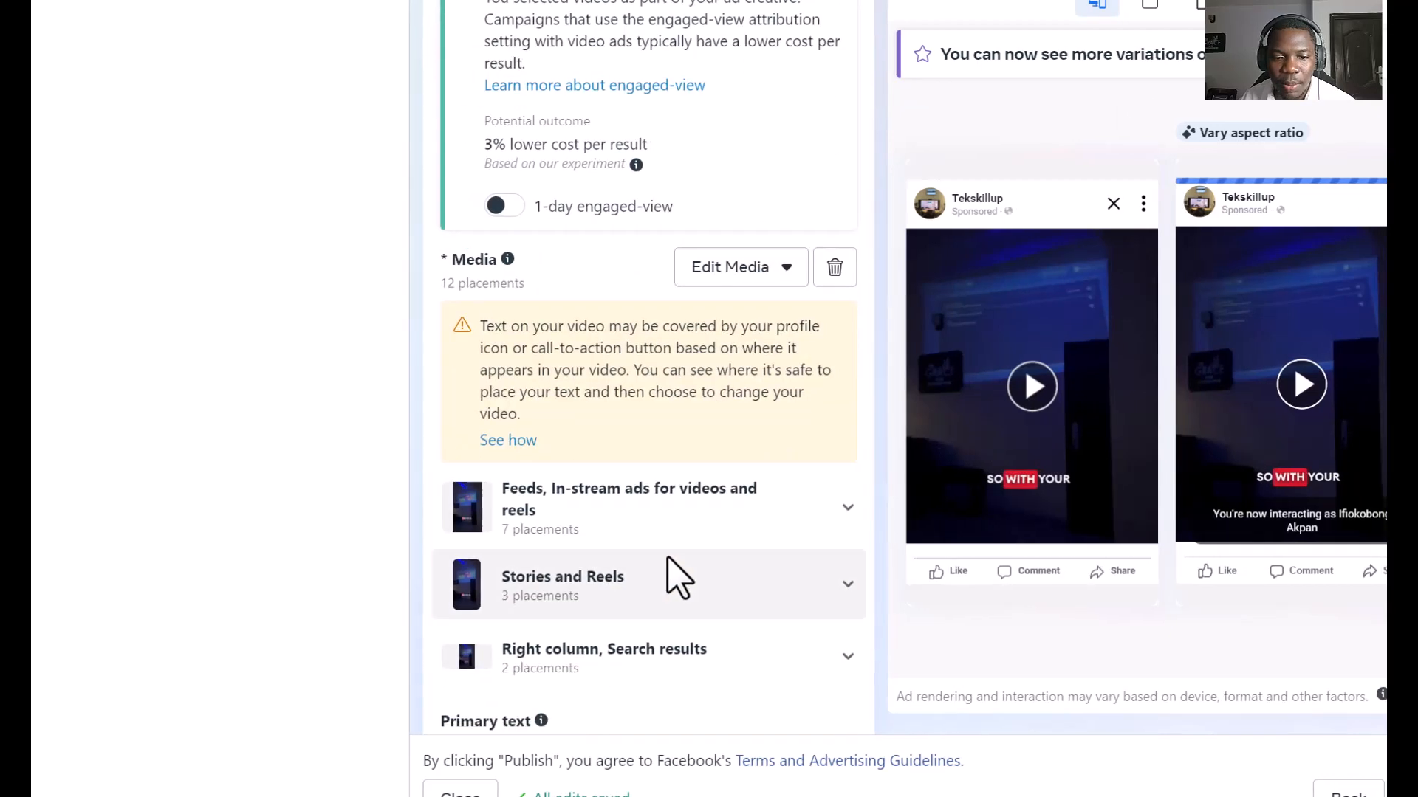
pyautogui.scroll(5, 678, 579)
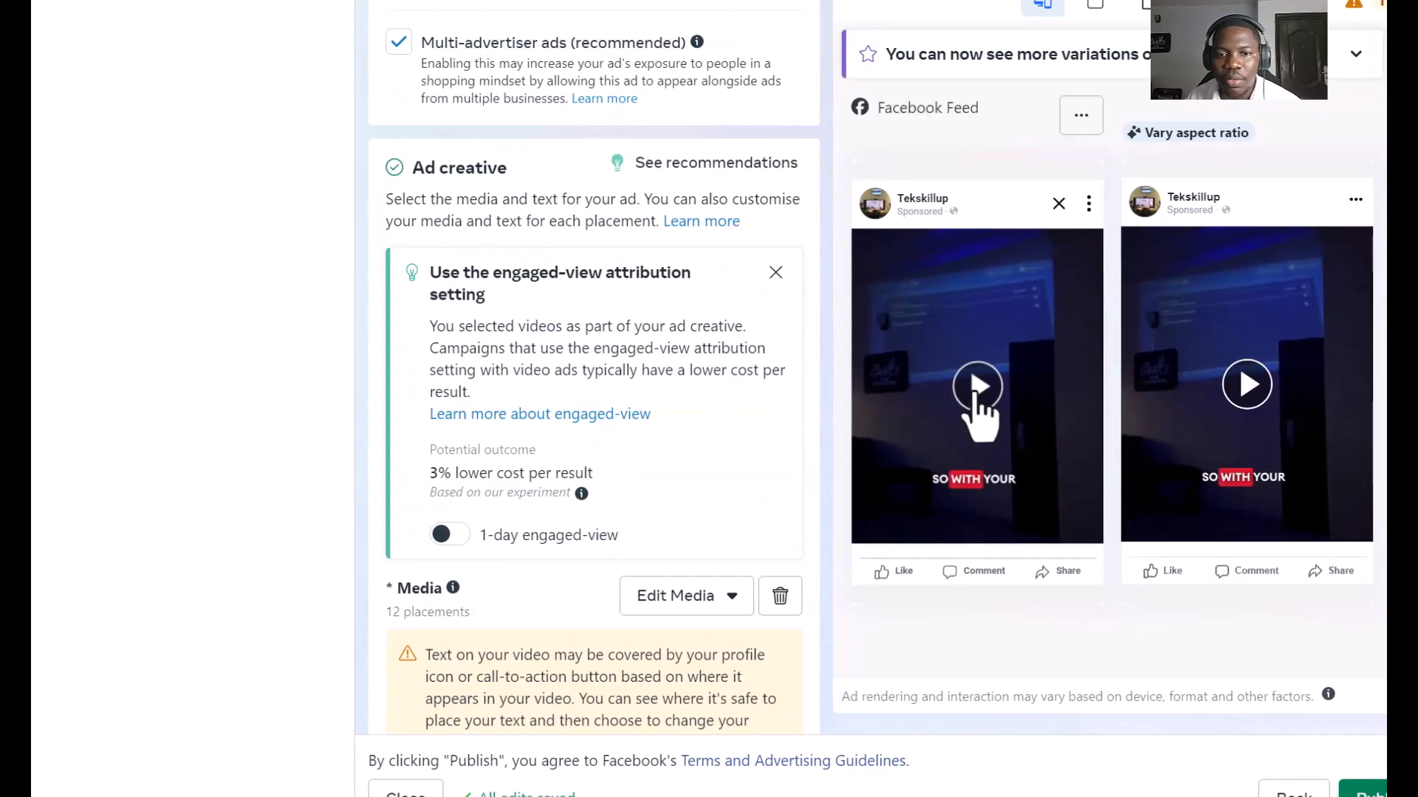
pyautogui.click(976, 386)
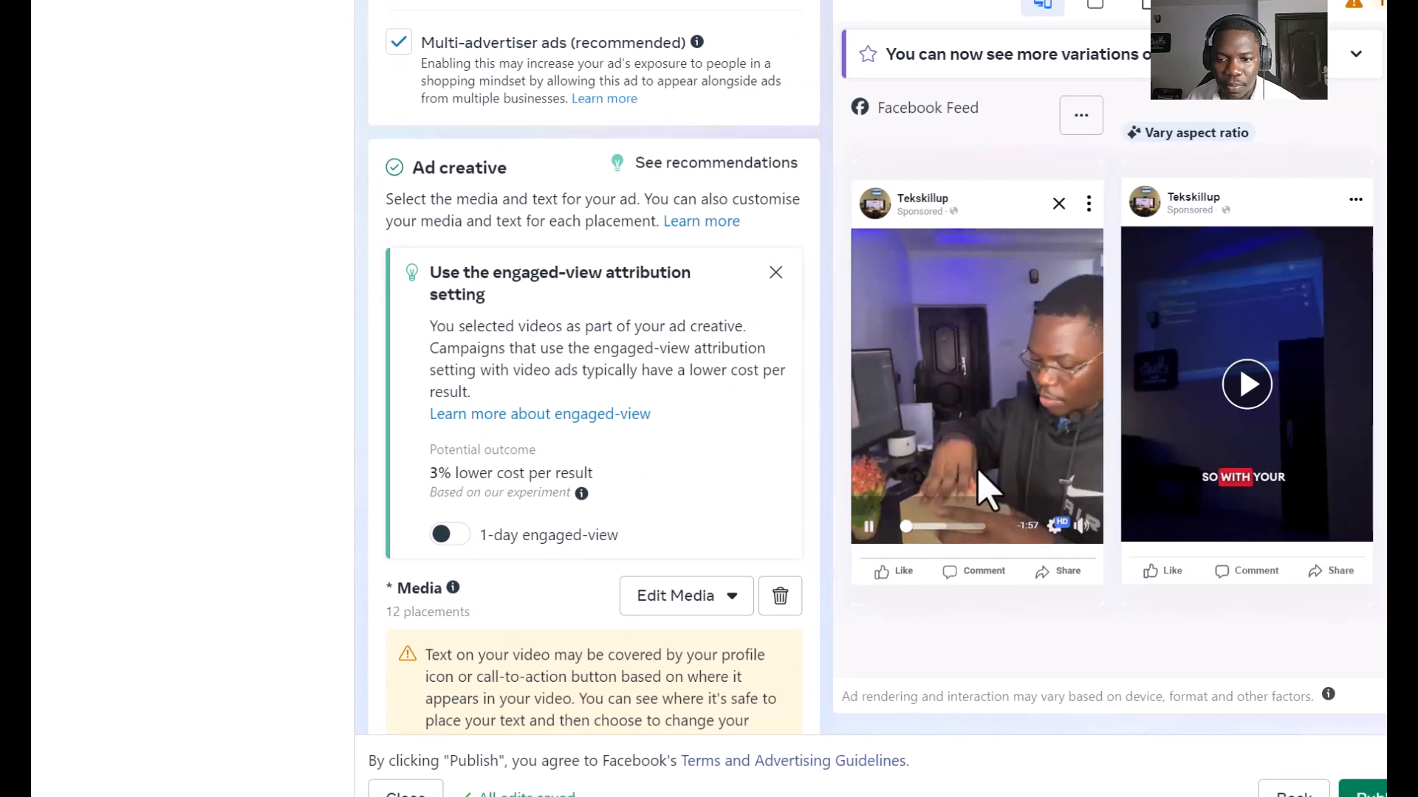
# Step: Skip ahead in the Facebook Feed preview video and pause it
pyautogui.click(929, 527)
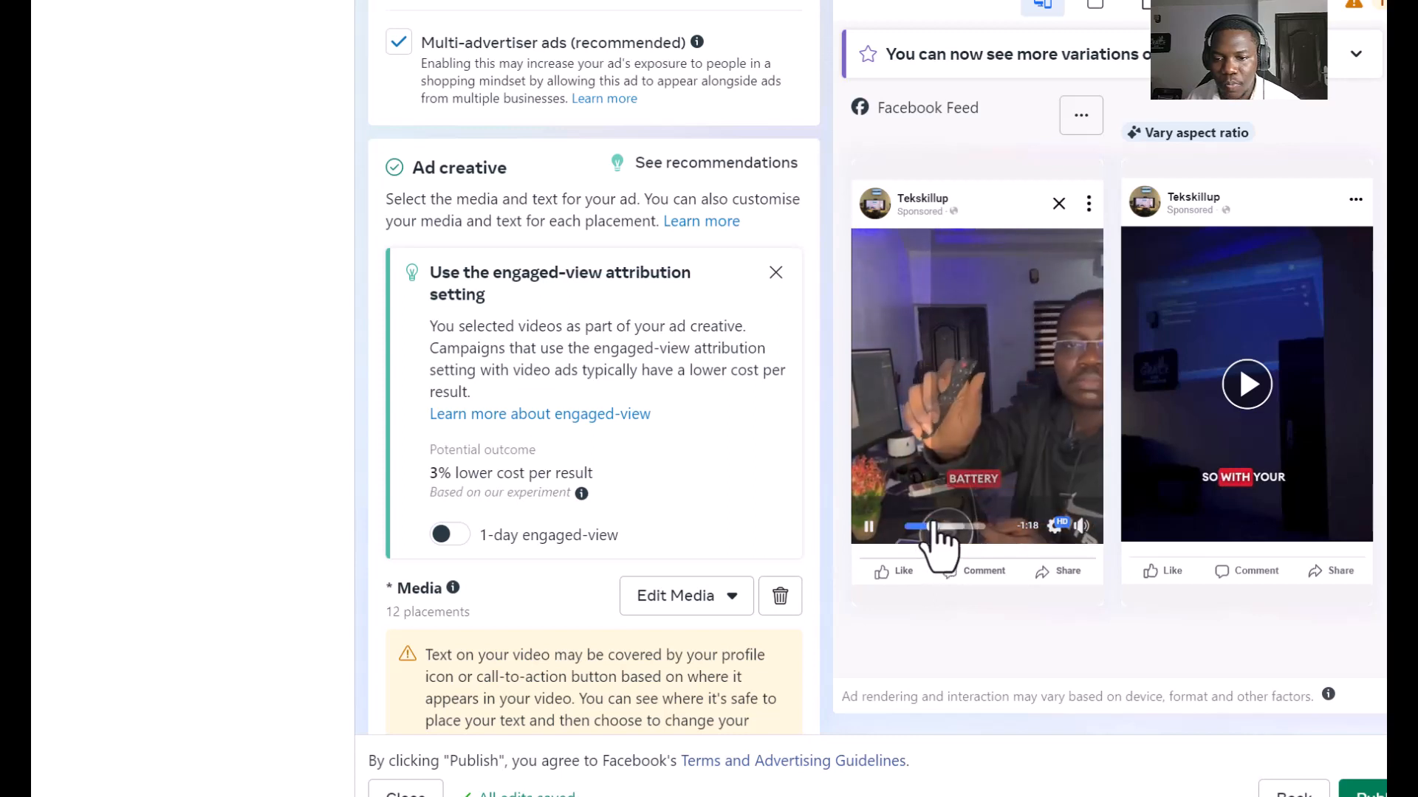
pyautogui.click(869, 527)
pyautogui.scroll(-3, 584, 450)
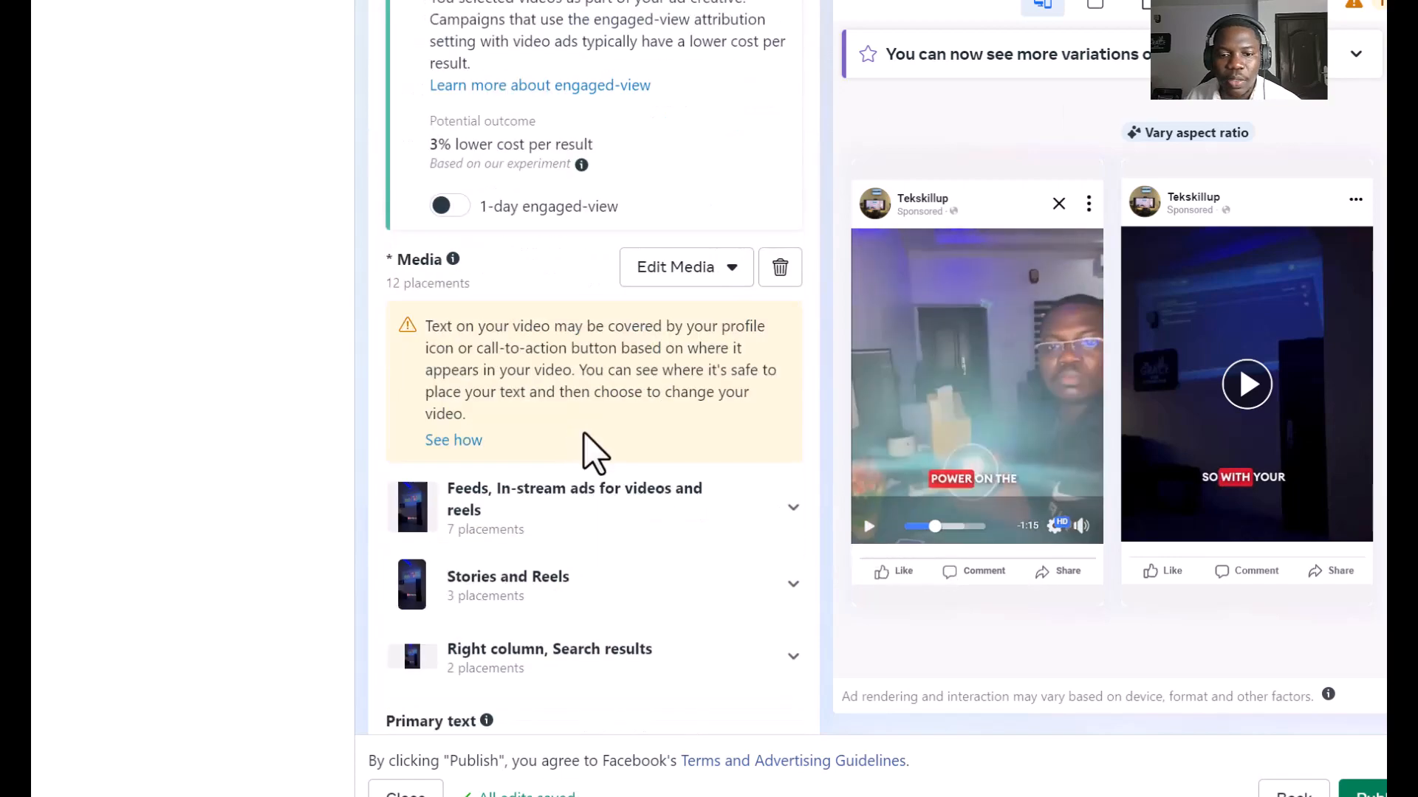
# Step: Examine the ad's media, primary text, headline, description, call to action, Advantage+ creative and website destination settings
pyautogui.scroll(12, 604, 474)
pyautogui.scroll(-15, 613, 454)
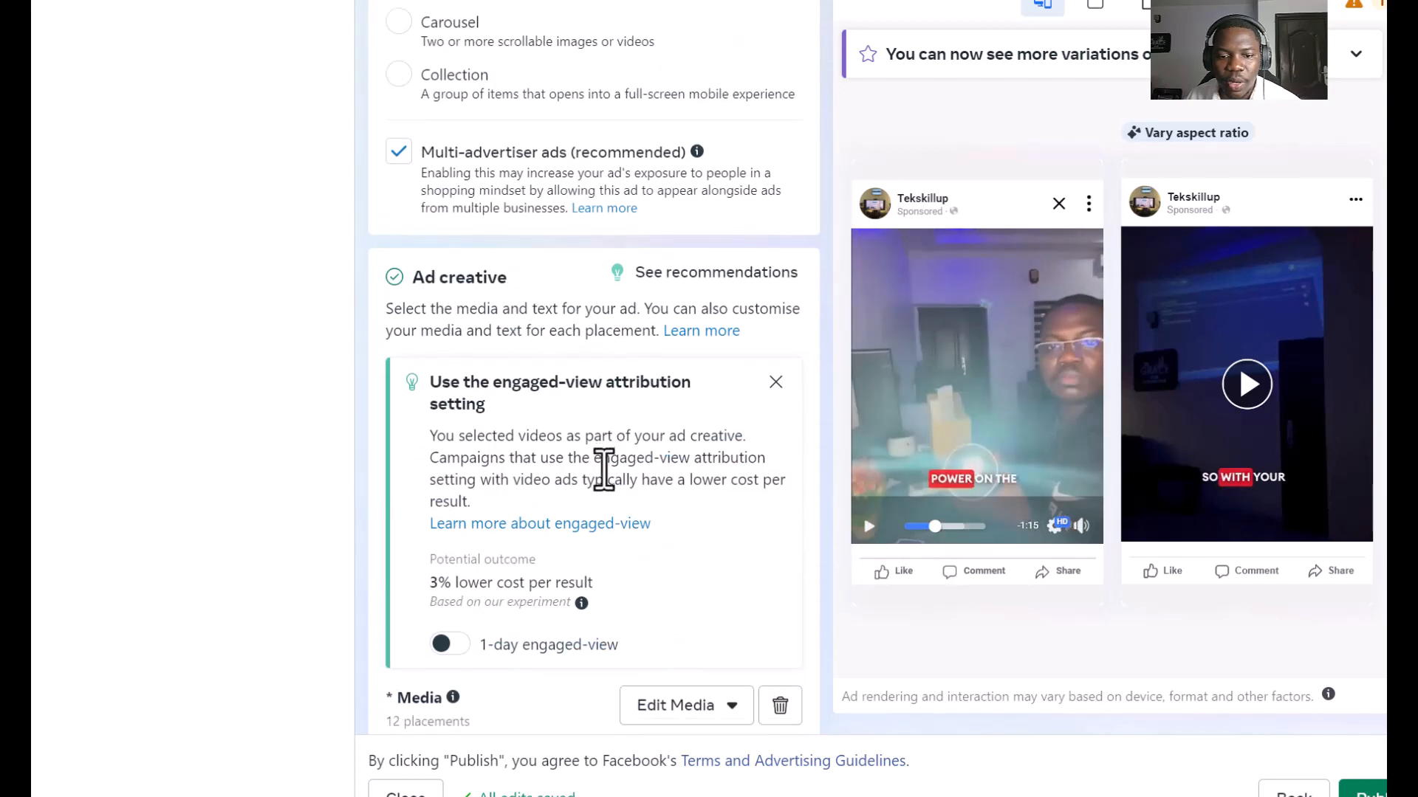
pyautogui.click(440, 121)
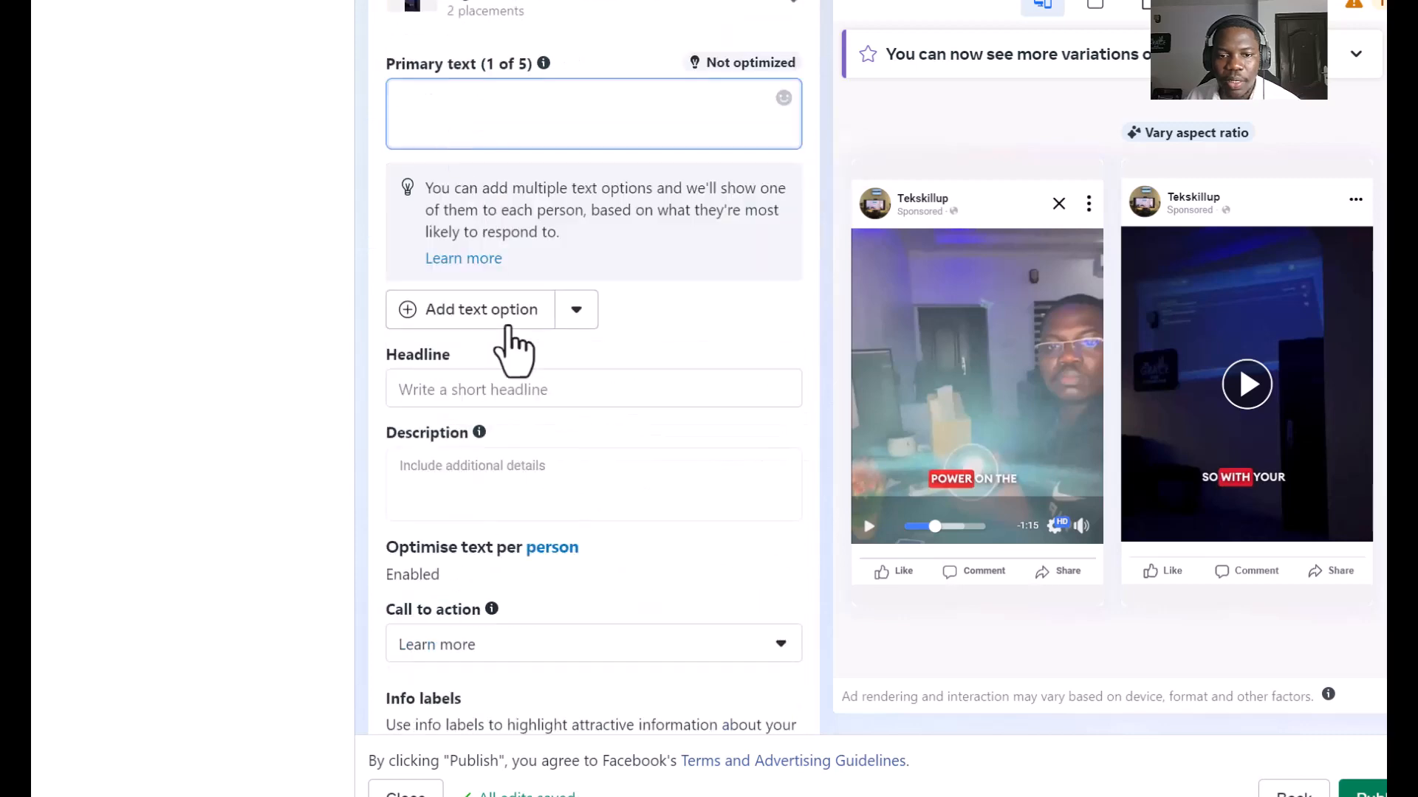
pyautogui.click(521, 385)
pyautogui.scroll(-3, 554, 490)
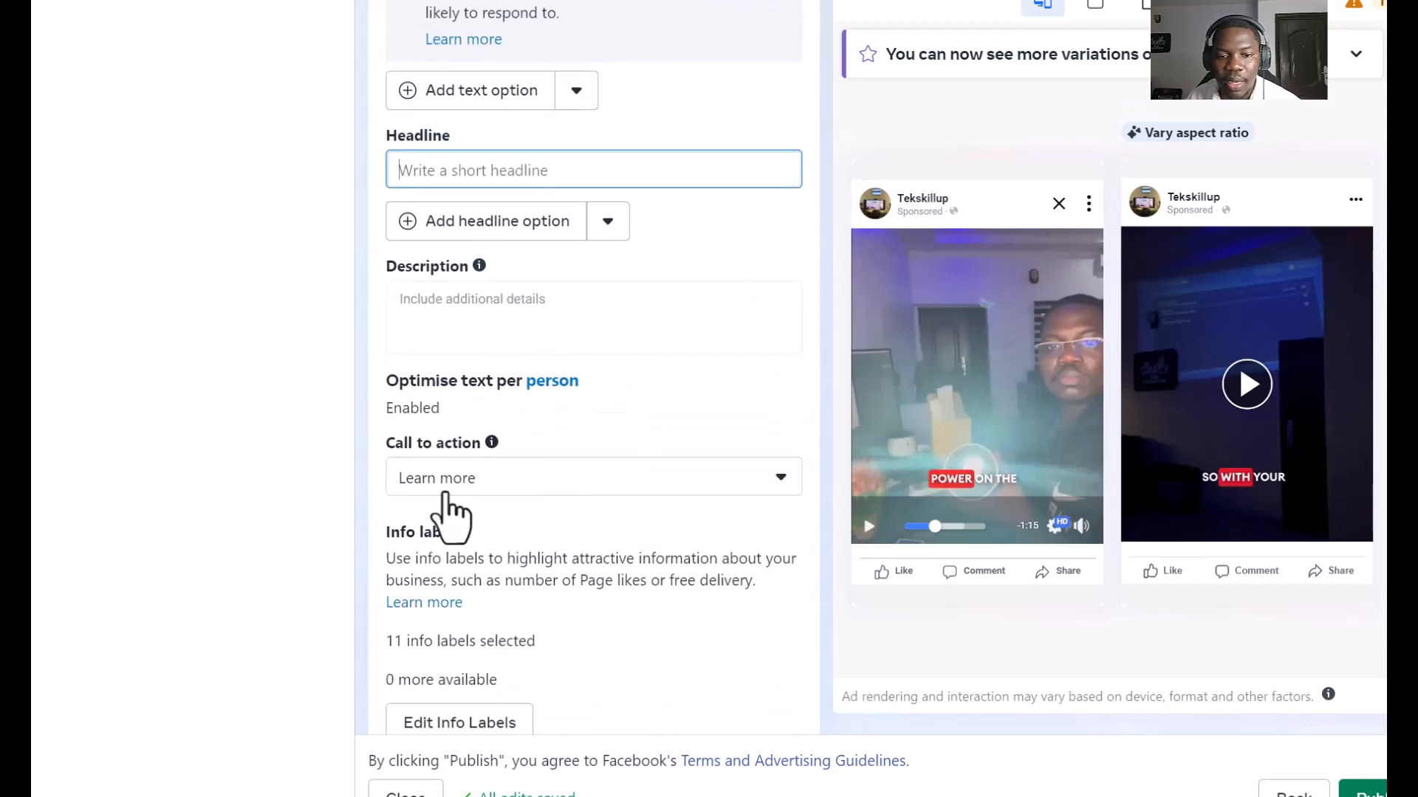
pyautogui.scroll(-12, 522, 510)
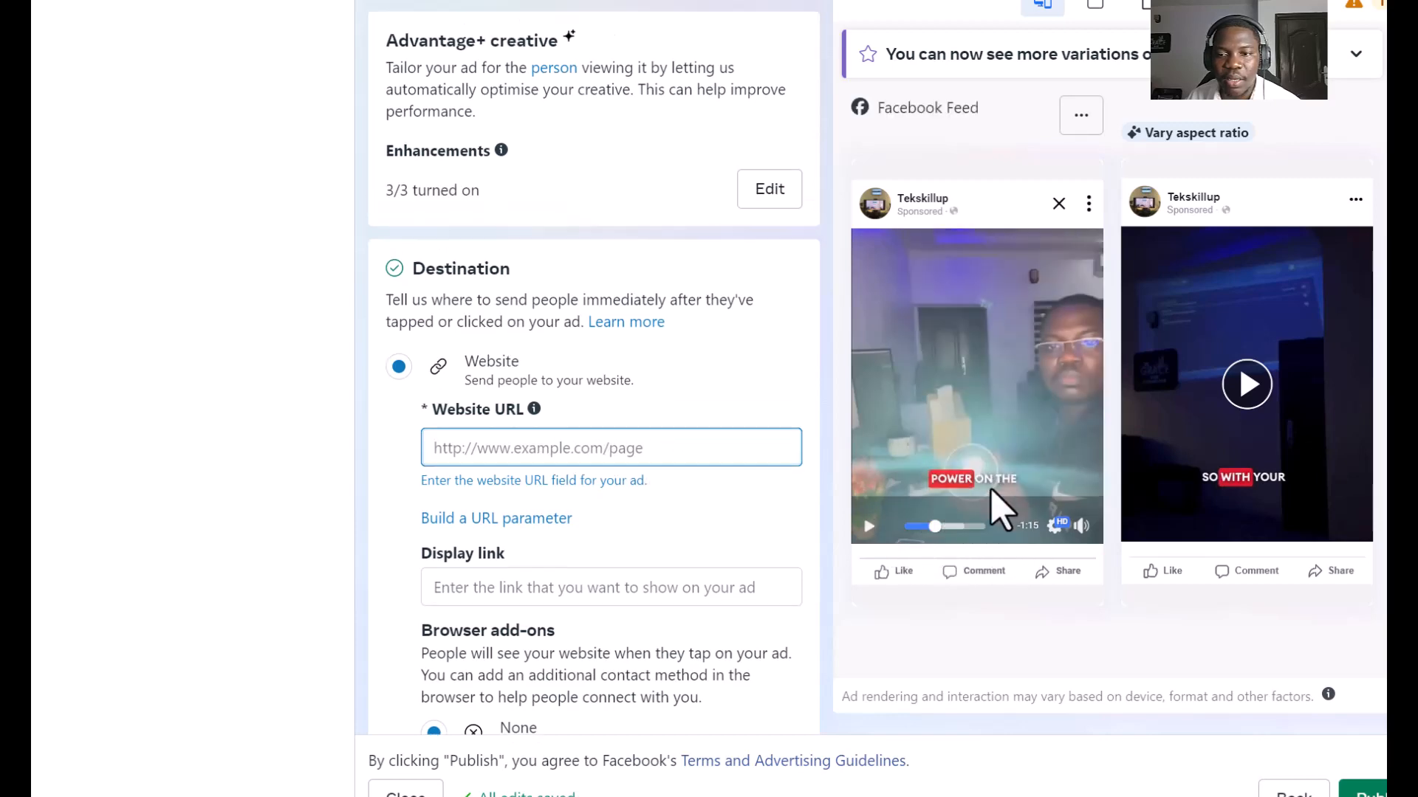
pyautogui.scroll(18, 731, 537)
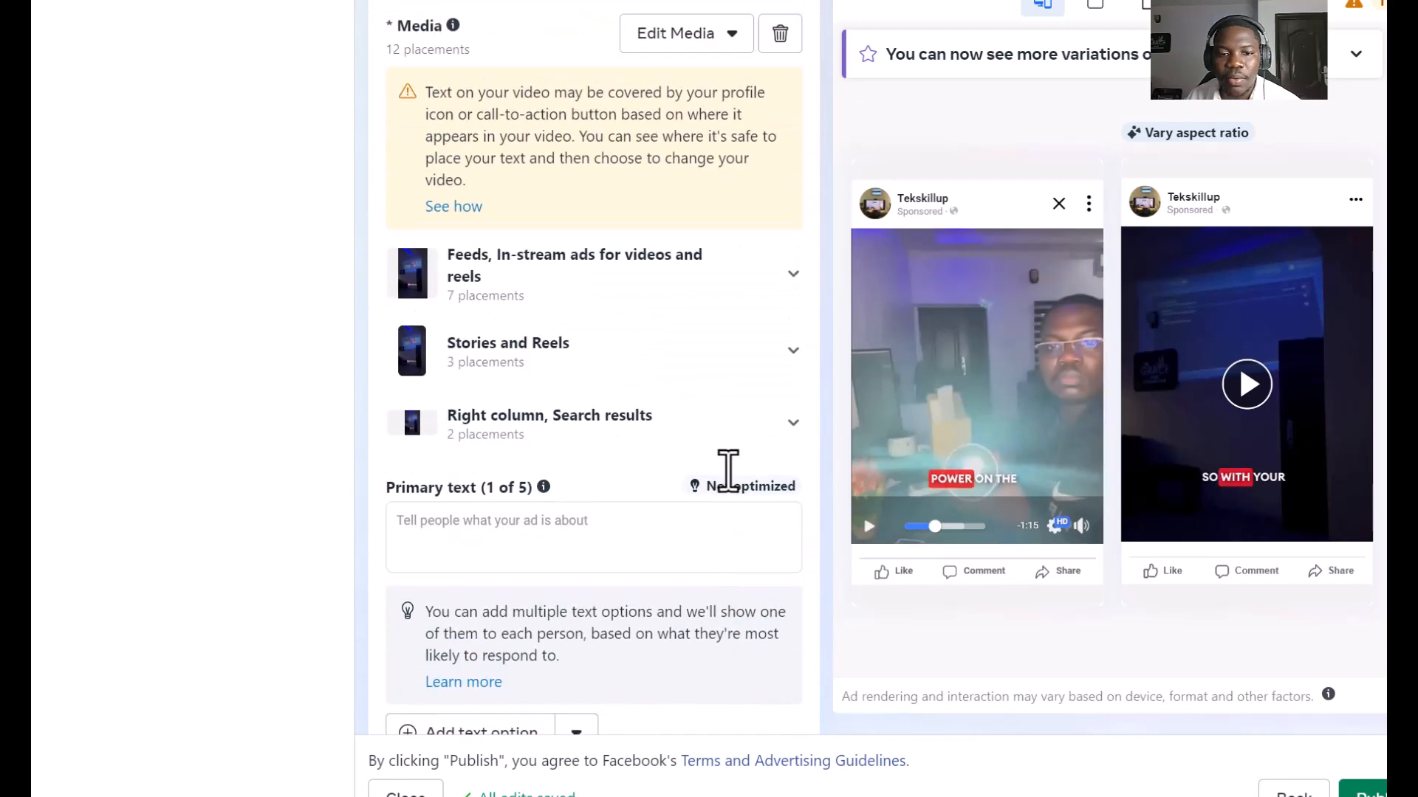
pyautogui.scroll(5, 728, 470)
pyautogui.scroll(-13, 728, 491)
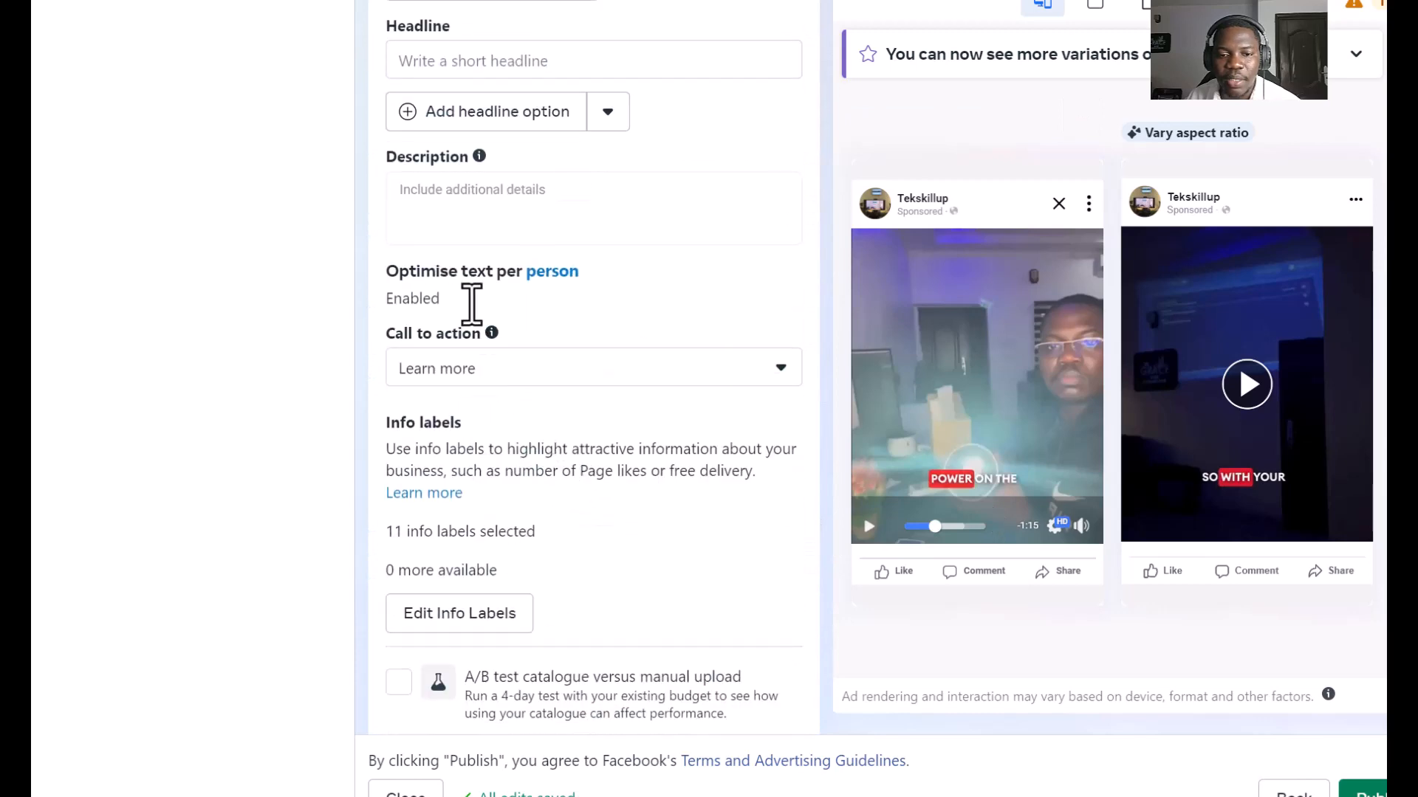
# Step: Enter "dvvvvubtuytfyfvgvgfgfgg" as the ad's placeholder primary text and check it in the ad preview
pyautogui.scroll(6, 481, 216)
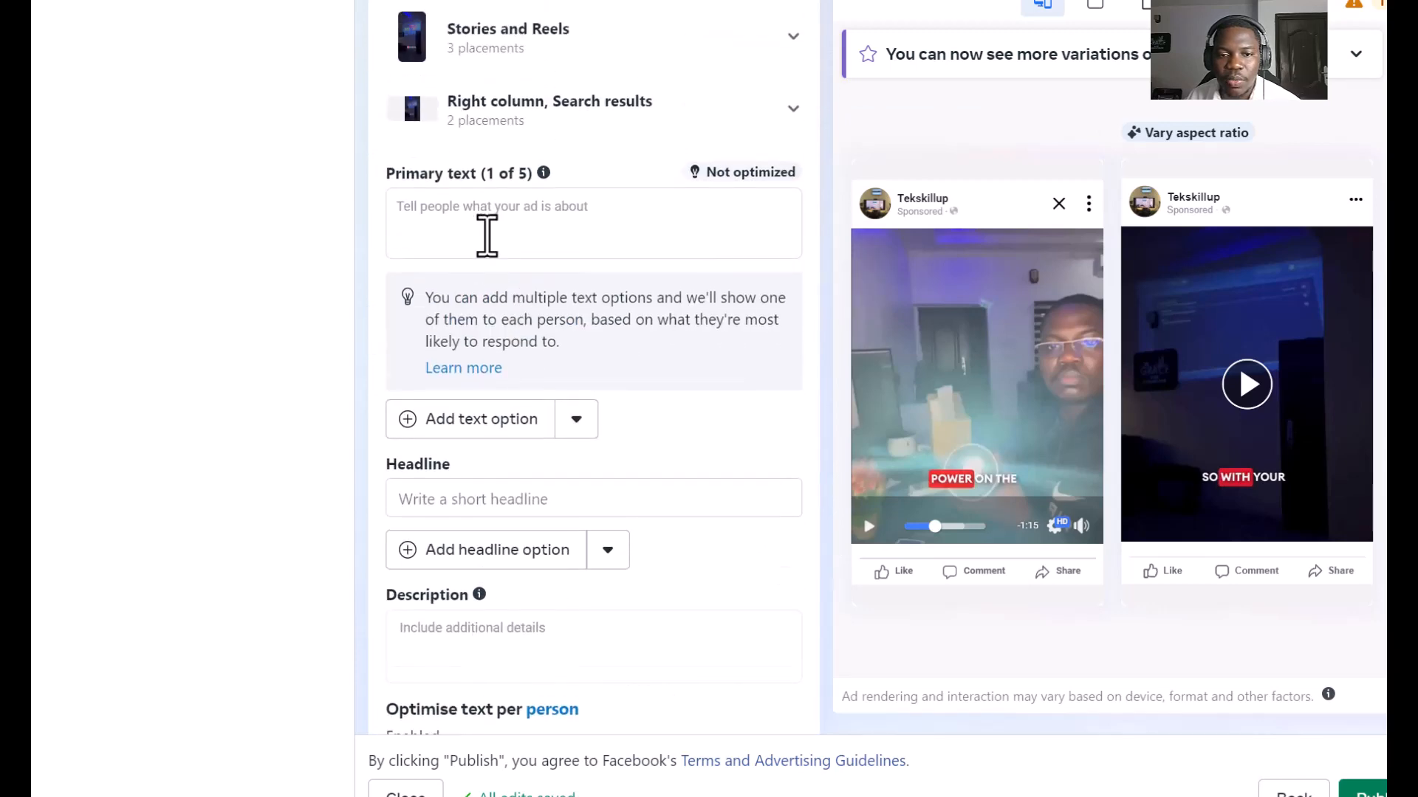
pyautogui.click(487, 228)
pyautogui.write('dv')
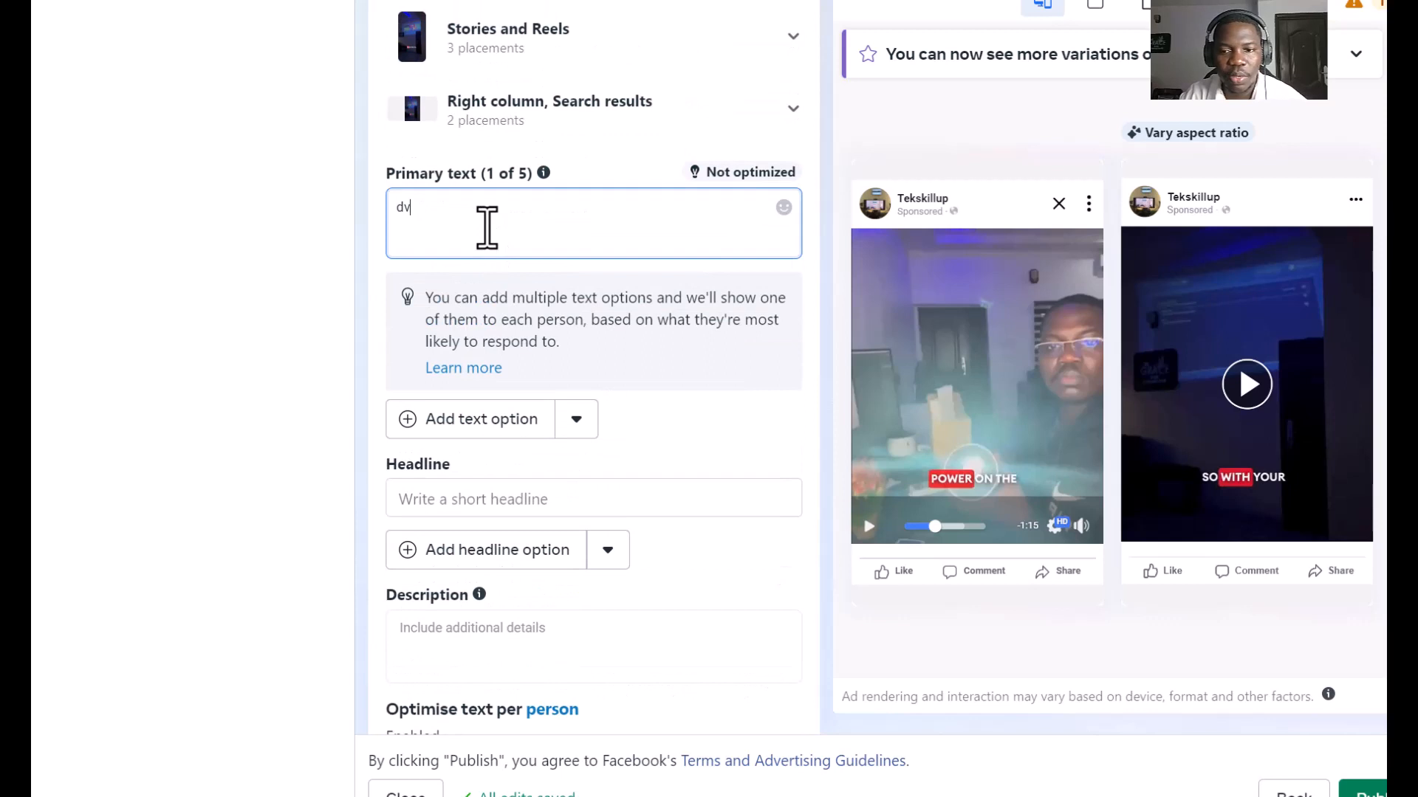
pyautogui.write('vvubtuytfyfvgvgfgfgg')
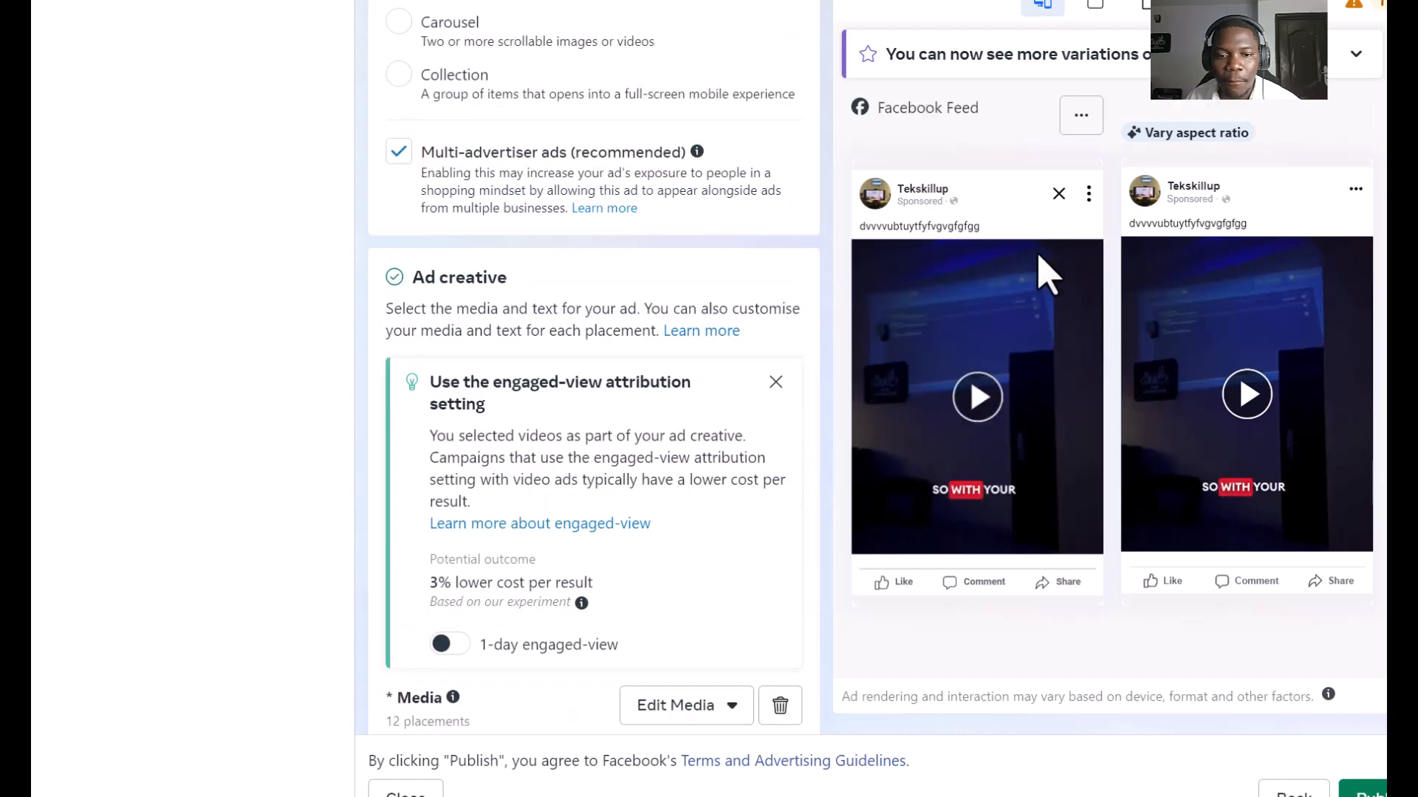
pyautogui.scroll(-6, 572, 423)
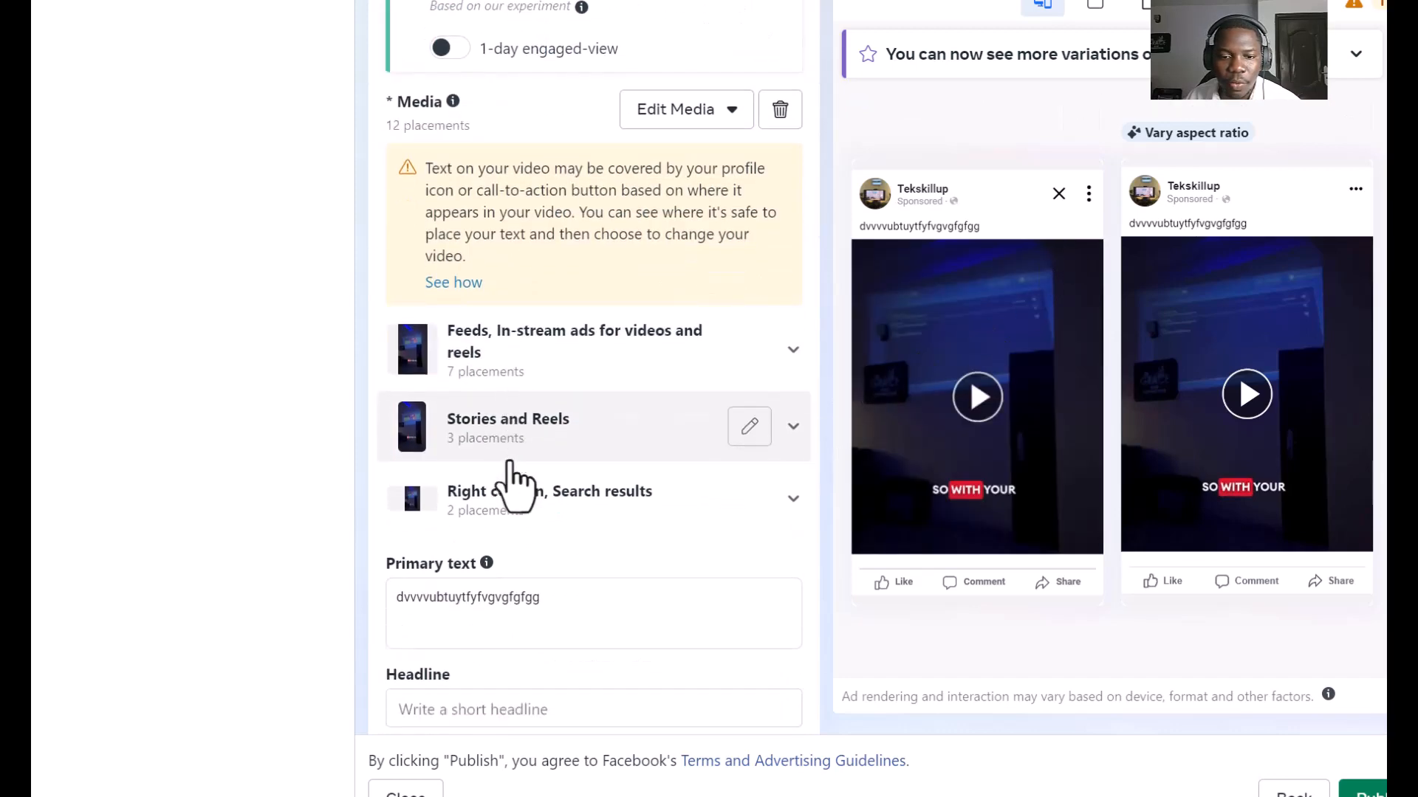
pyautogui.scroll(-5, 516, 483)
pyautogui.click(470, 229)
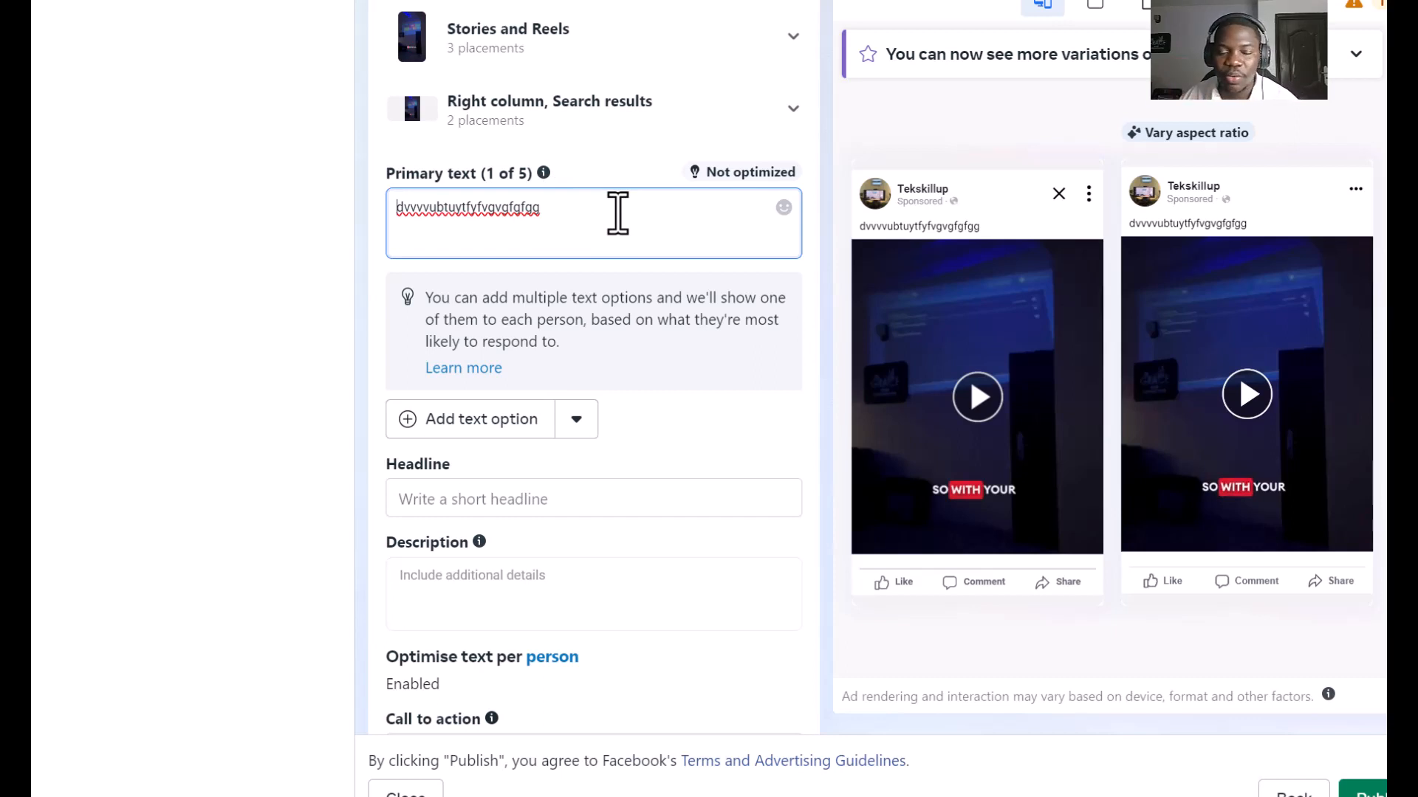
# Step: Set the ad's headline to "Buy 1 and get 1 Free"
pyautogui.scroll(-3, 649, 481)
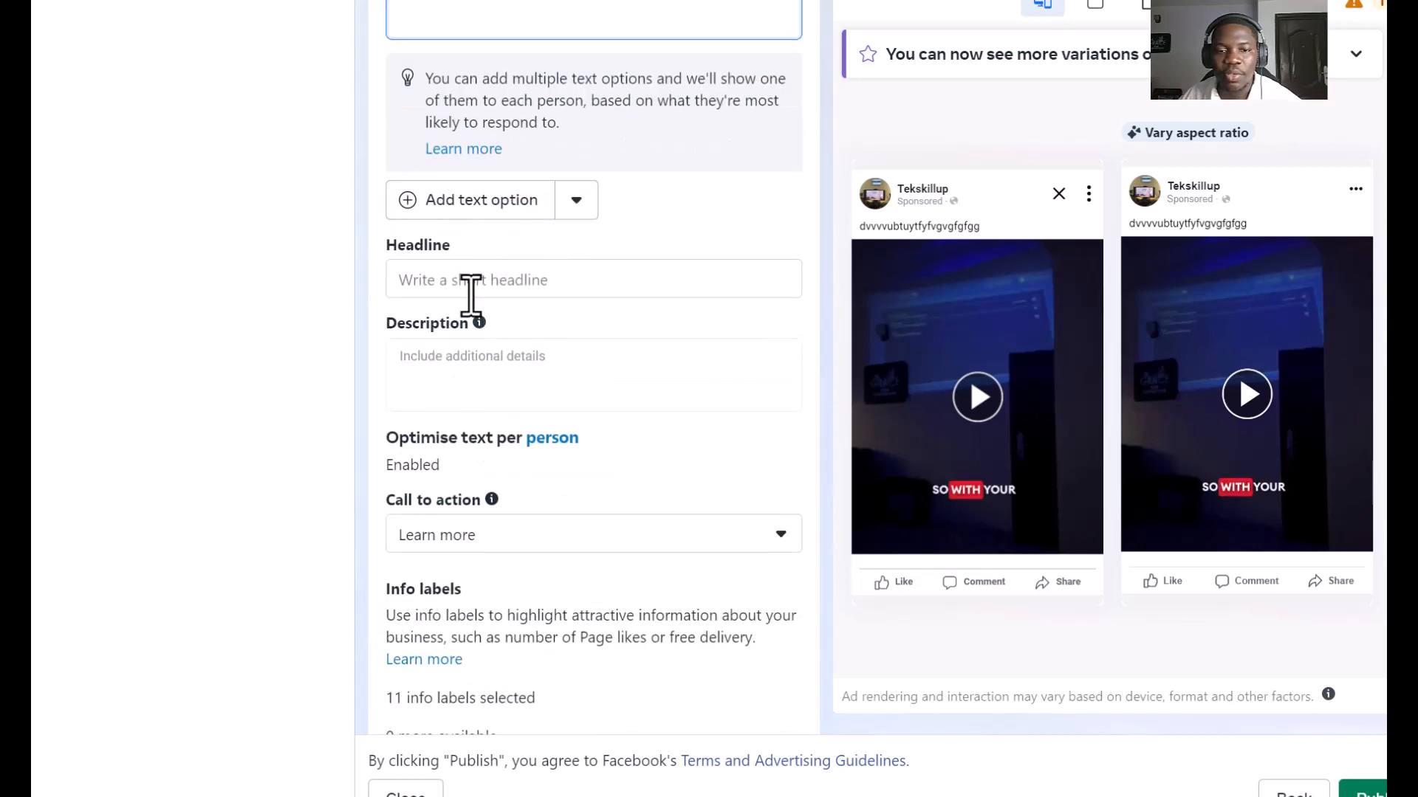
pyautogui.click(443, 279)
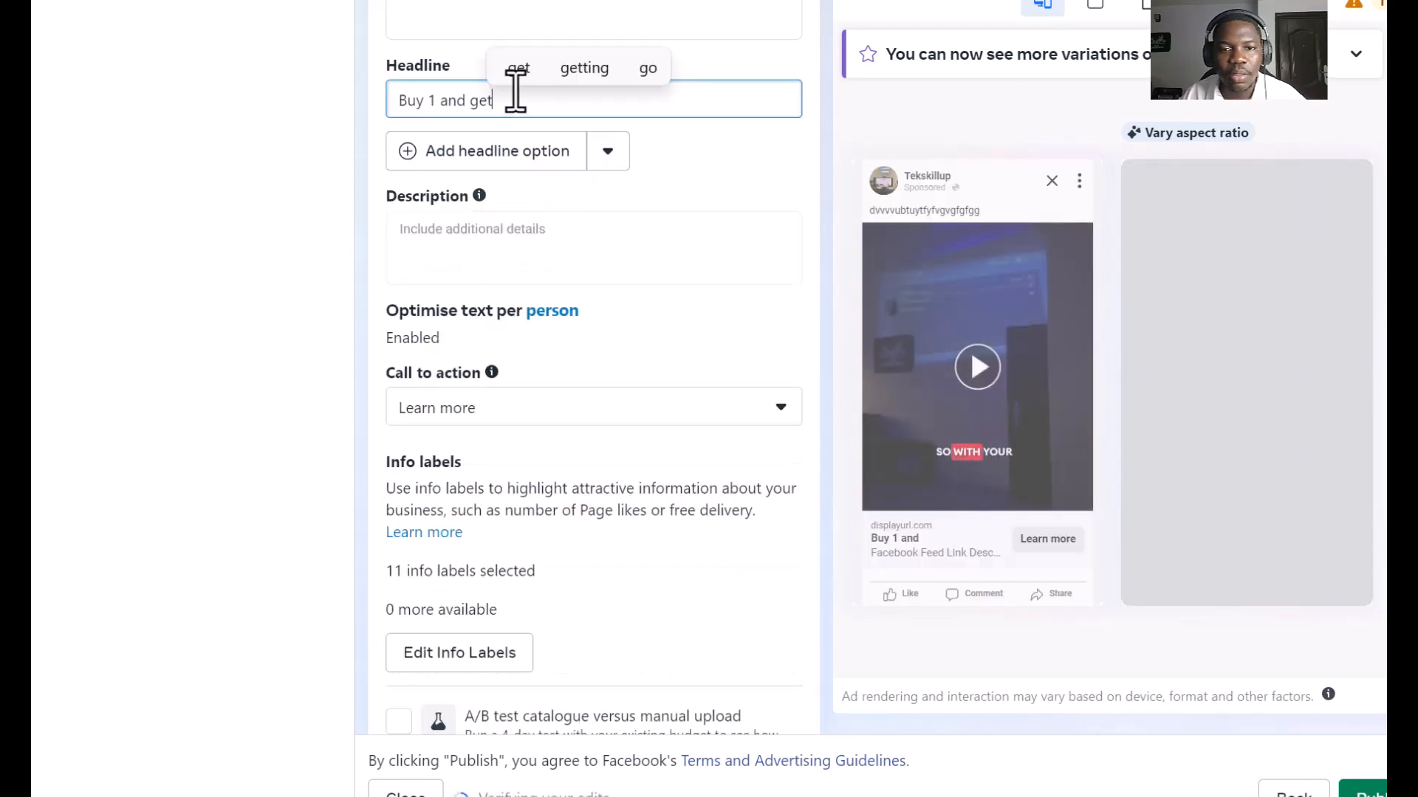
pyautogui.write('1 and get 1 Free')
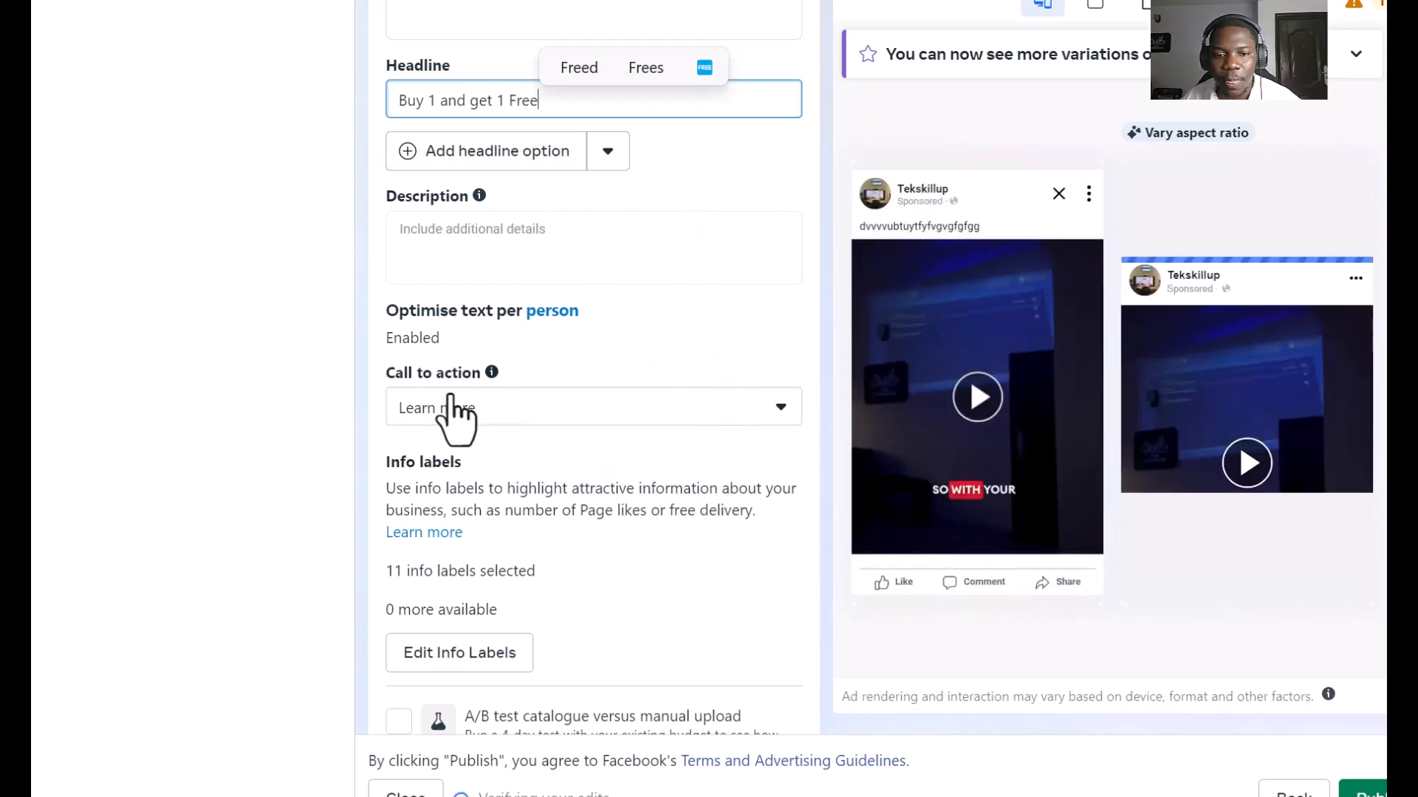
# Step: Change the ad's call to action to Order now
pyautogui.click(485, 417)
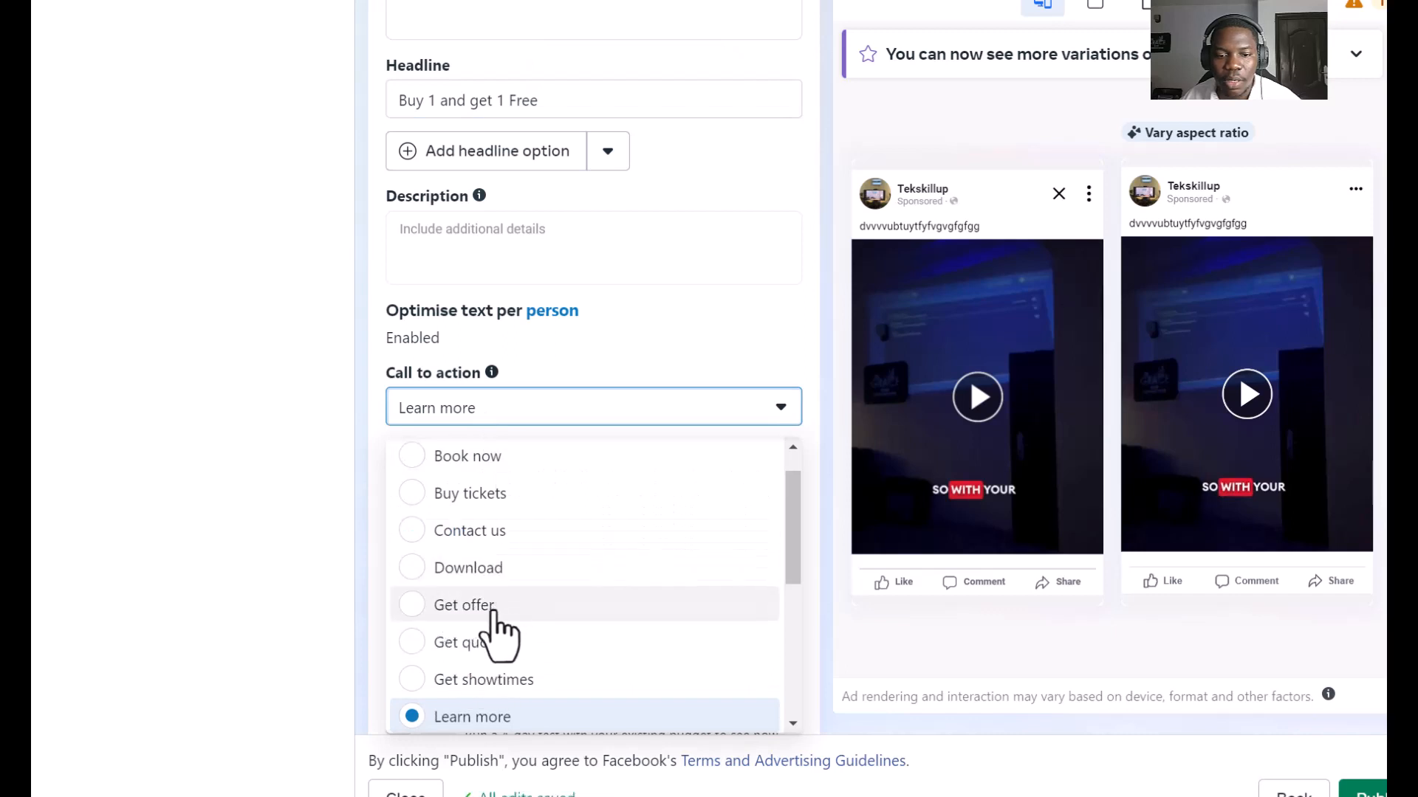
pyautogui.scroll(-3, 490, 632)
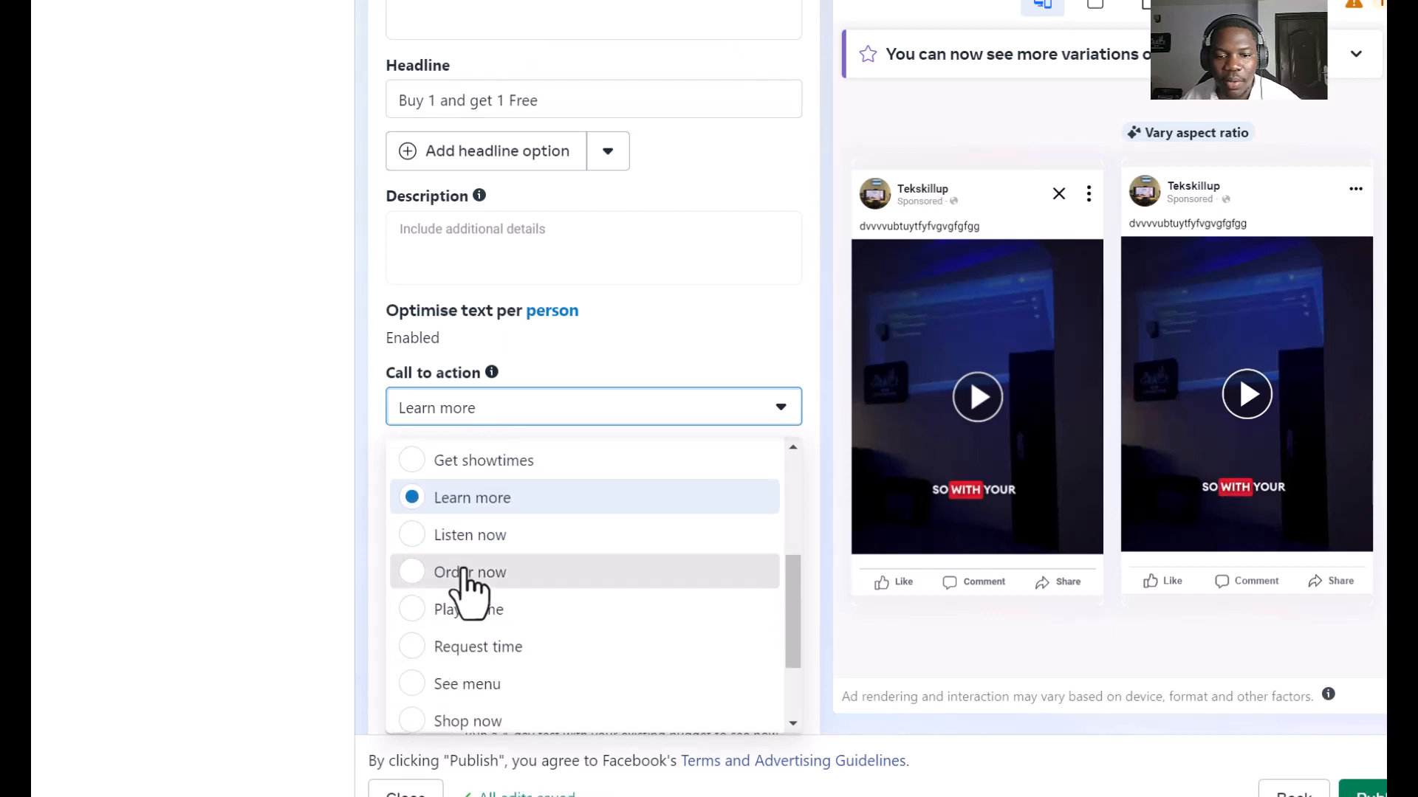
pyautogui.click(466, 574)
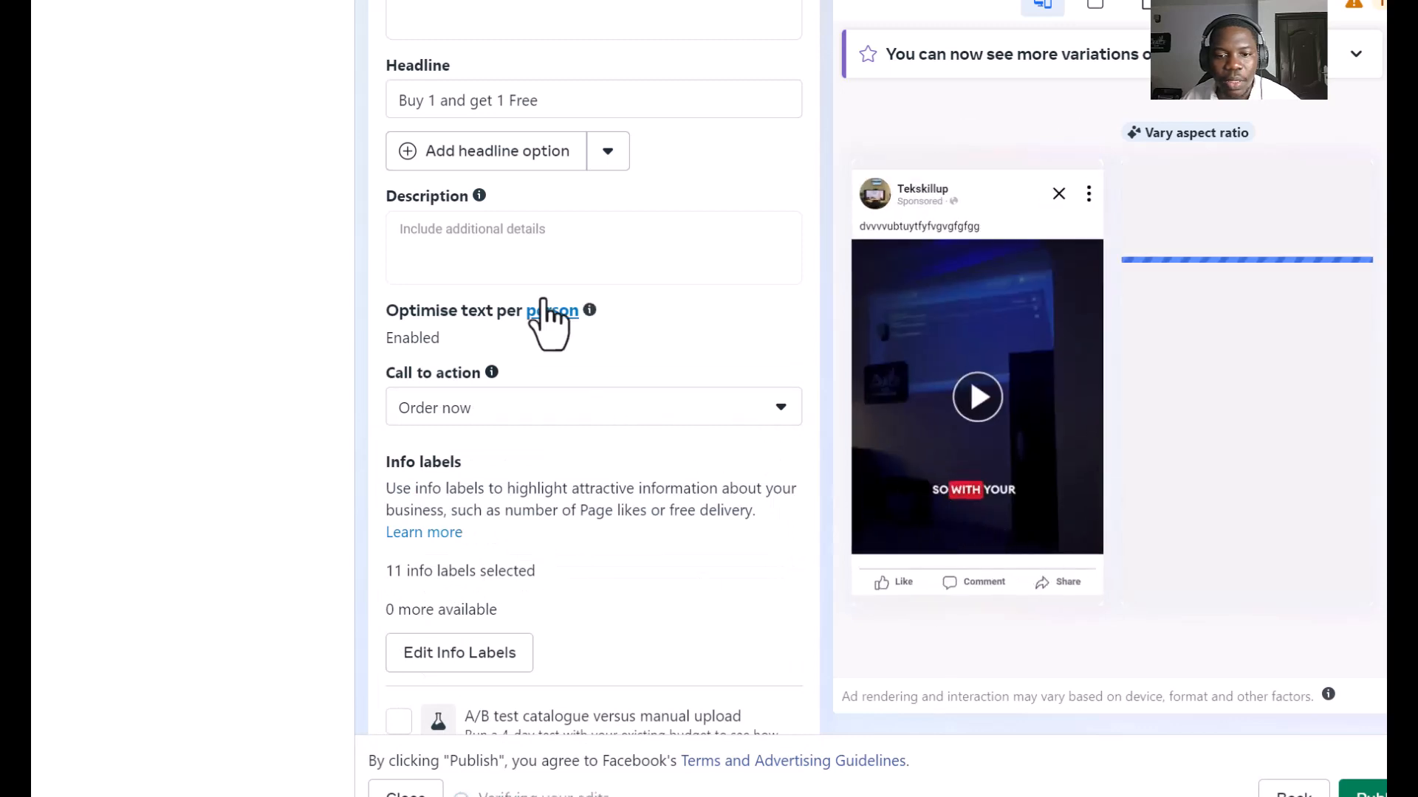
# Step: Review the ad's description field, feed previews, website URL, display link and browser add-on options
pyautogui.click(452, 245)
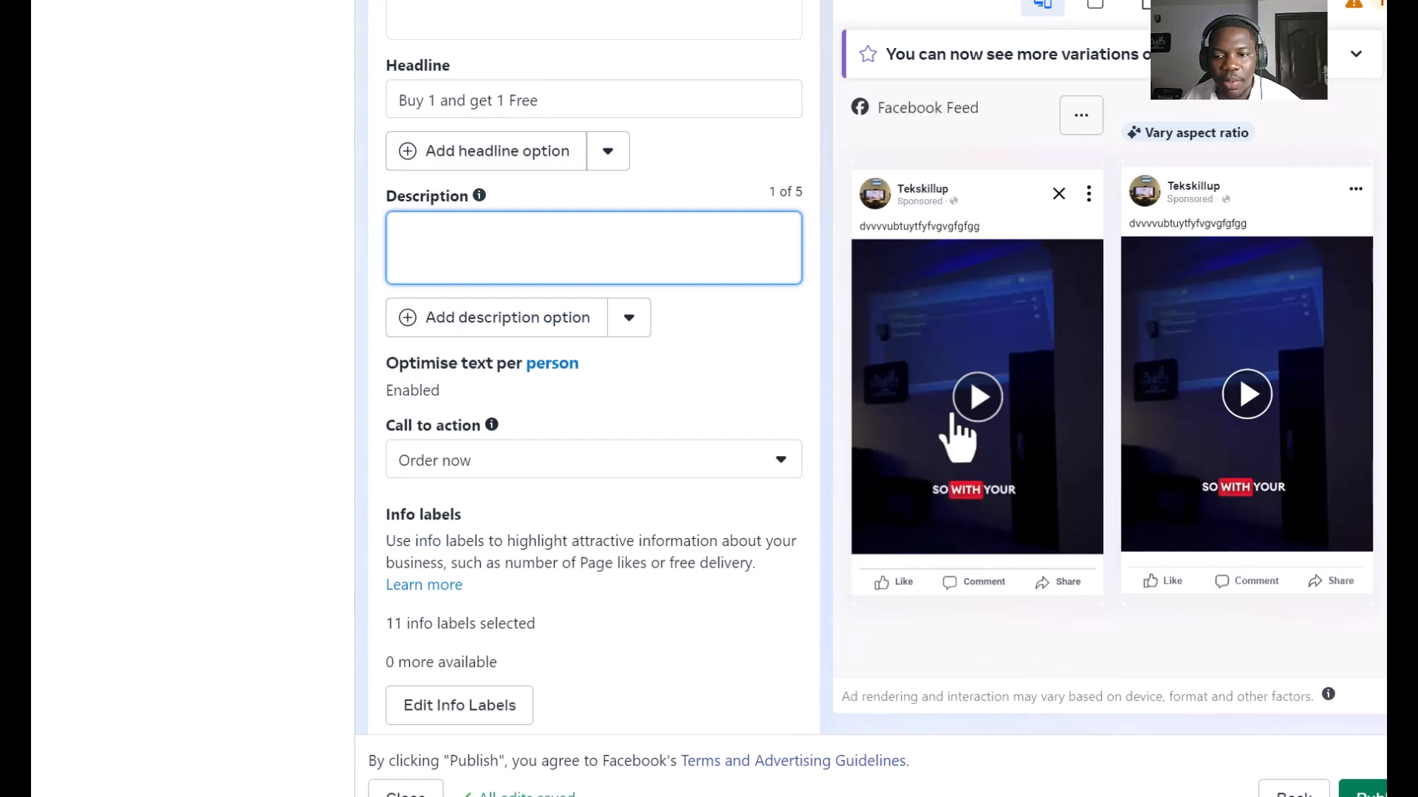
pyautogui.scroll(-2, 957, 413)
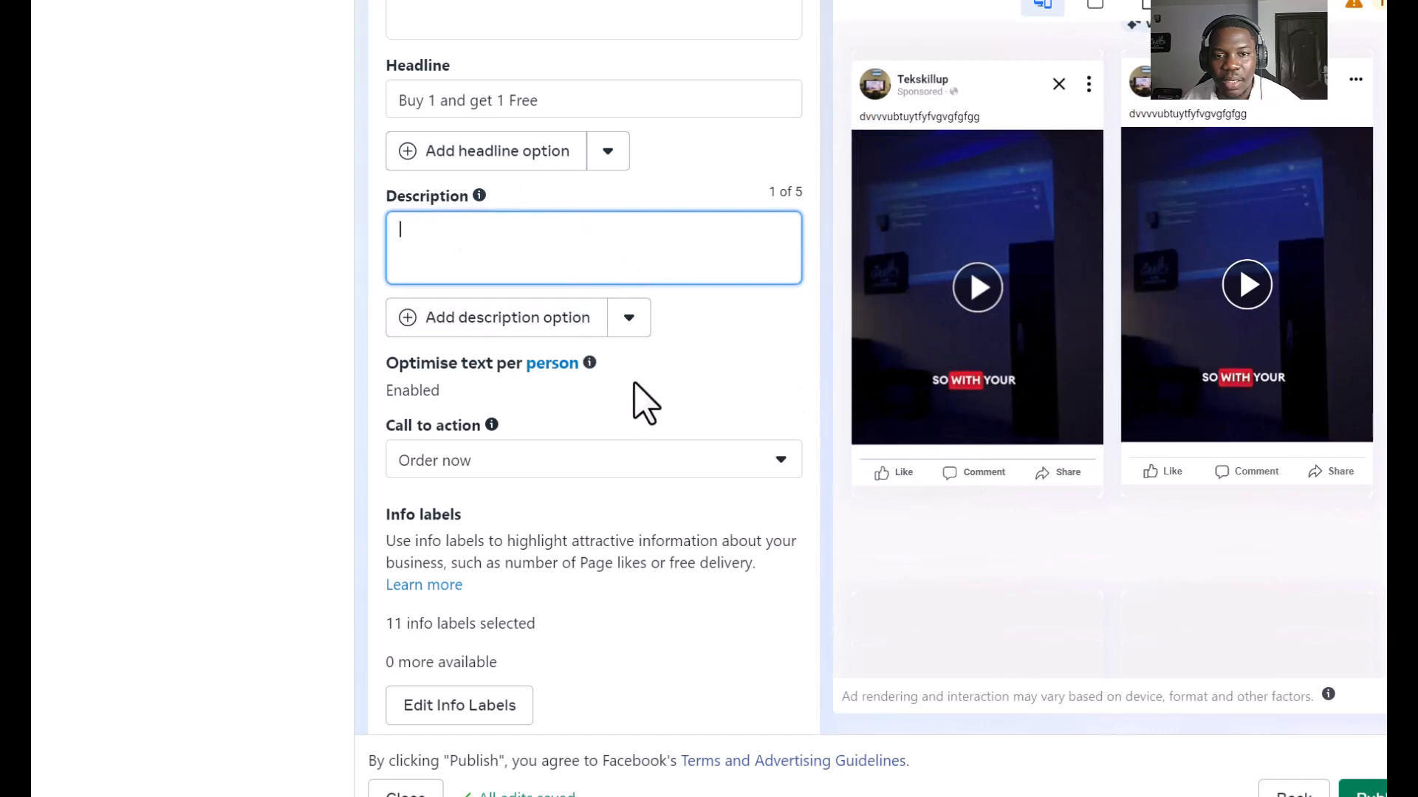
pyautogui.scroll(-5, 640, 401)
pyautogui.scroll(-9, 646, 419)
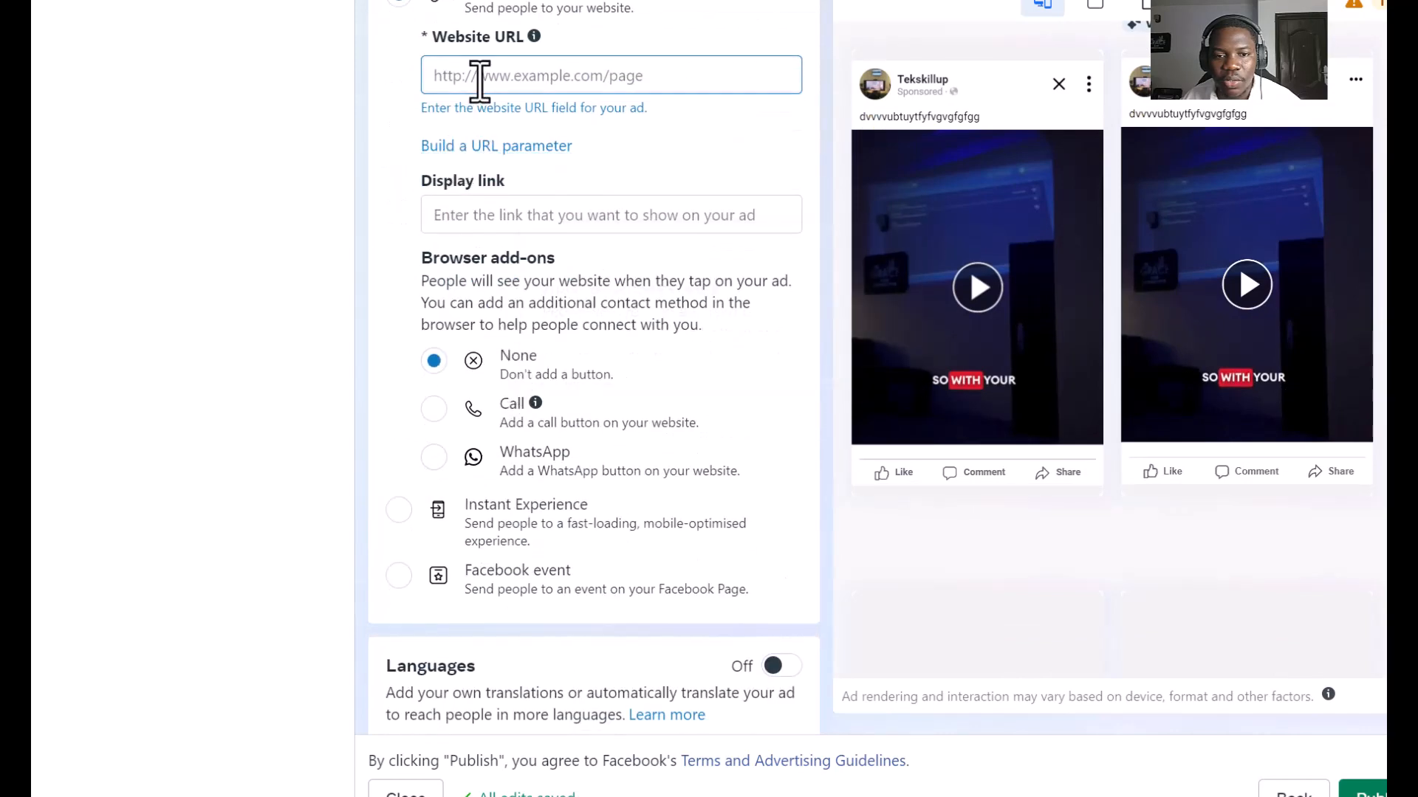
pyautogui.click(482, 75)
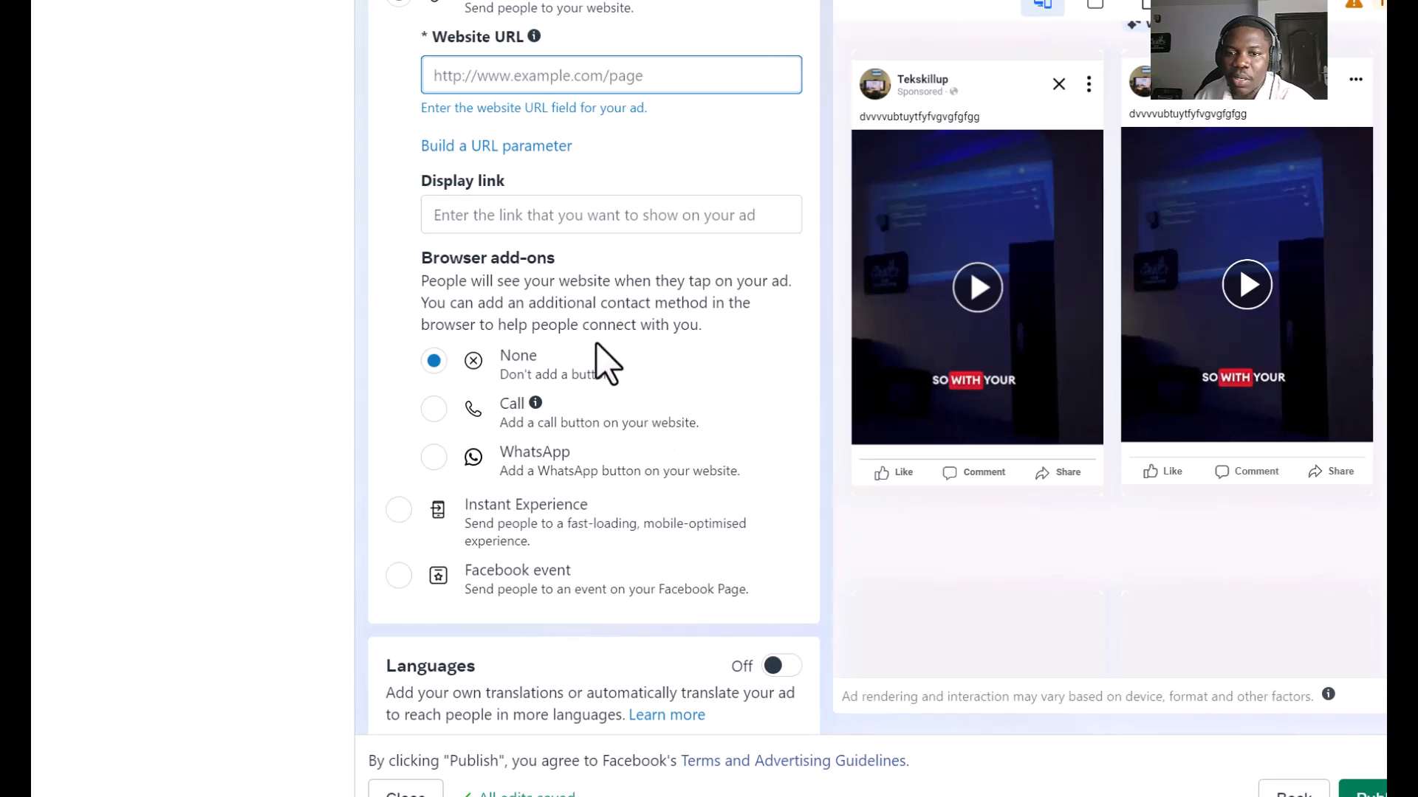
pyautogui.scroll(6, 646, 279)
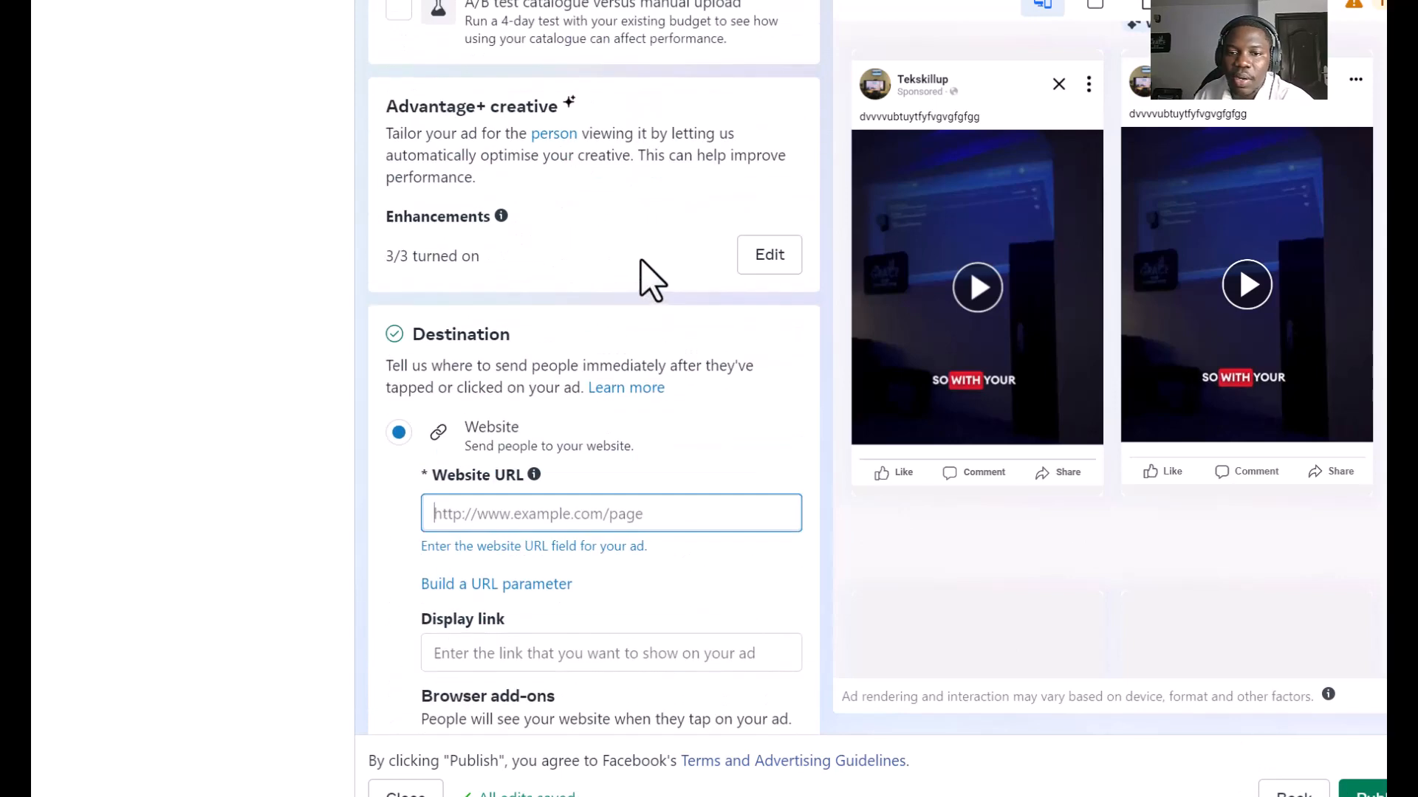
pyautogui.scroll(10, 646, 279)
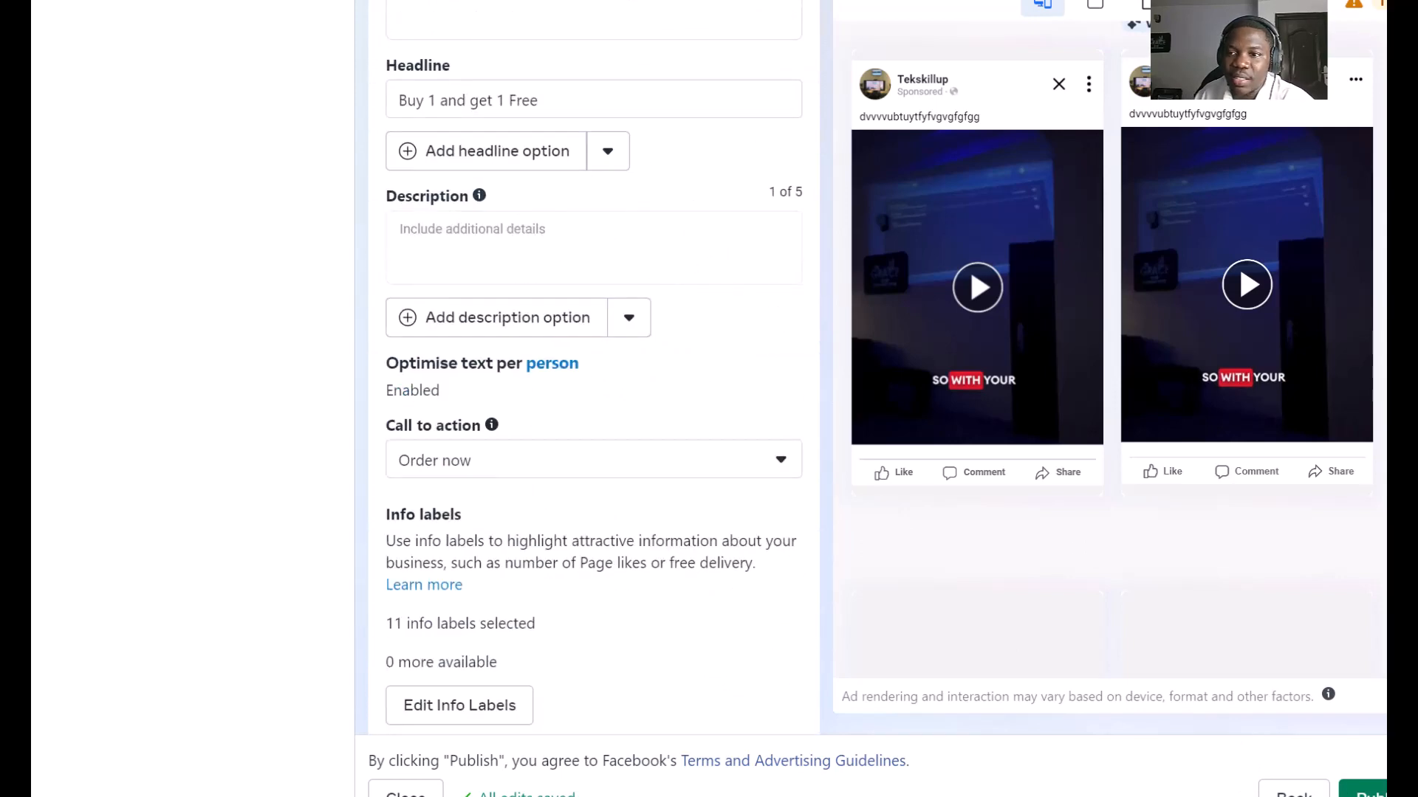